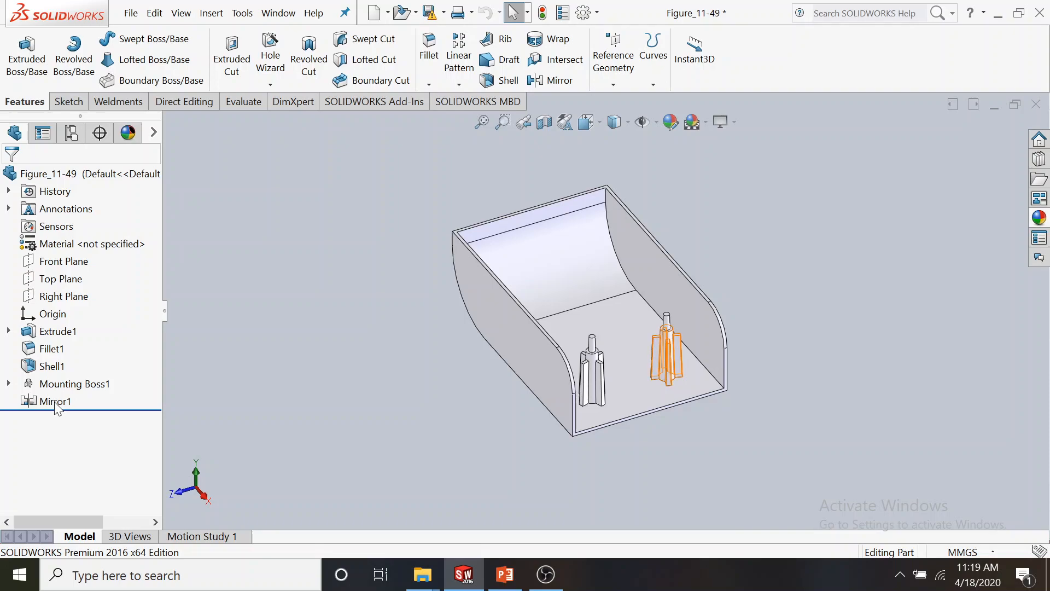
Step: Delete the Mirror1 feature that duplicates the mounting boss on the part's floor
{"action": "right_click", "coordinate": [58, 408]}
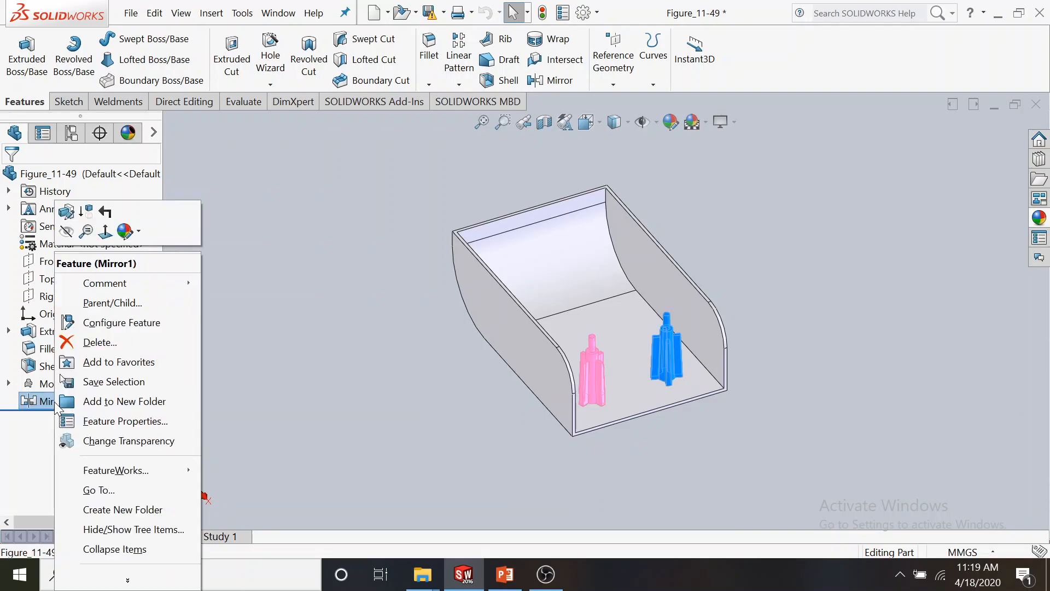
{"action": "left_click", "coordinate": [98, 343]}
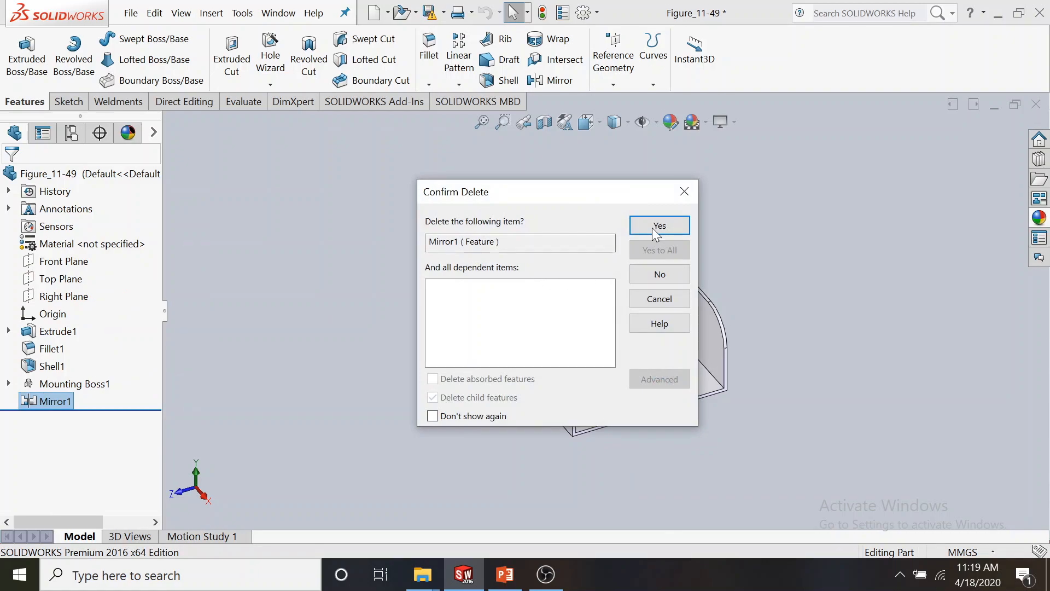
{"action": "left_click", "coordinate": [657, 227]}
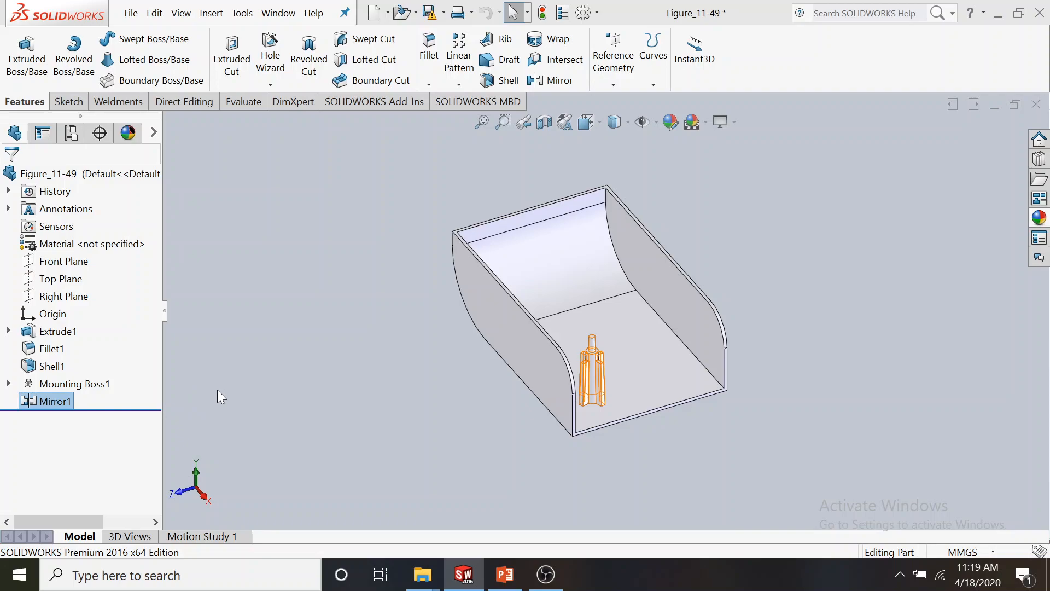
{"action": "key", "text": "Delete"}
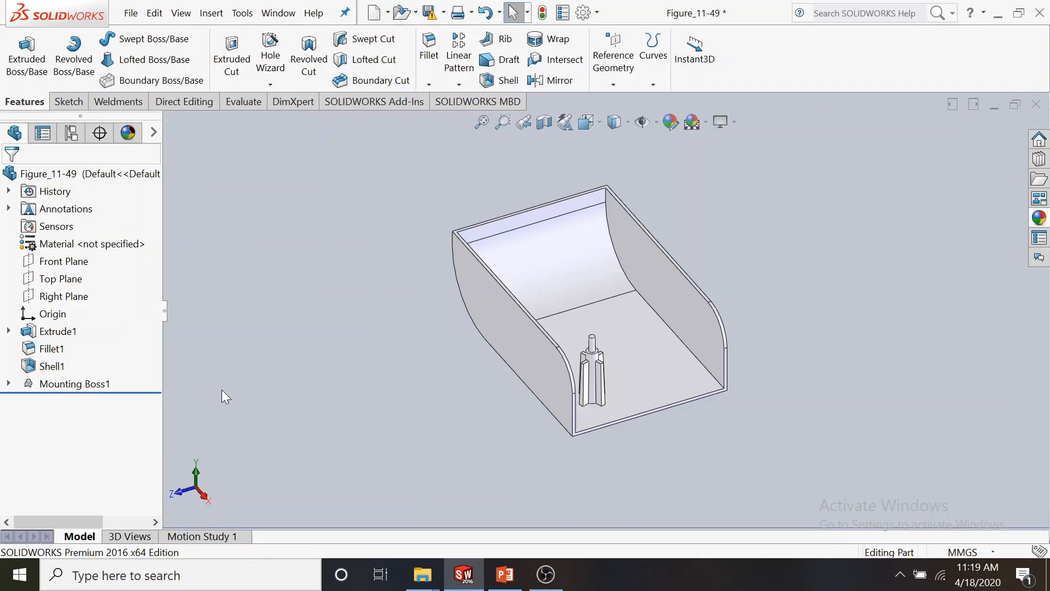
Step: Open the existing mounting boss's definition and compare its Hole and Pin boss types
{"action": "right_click", "coordinate": [91, 385]}
{"action": "left_click", "coordinate": [96, 213]}
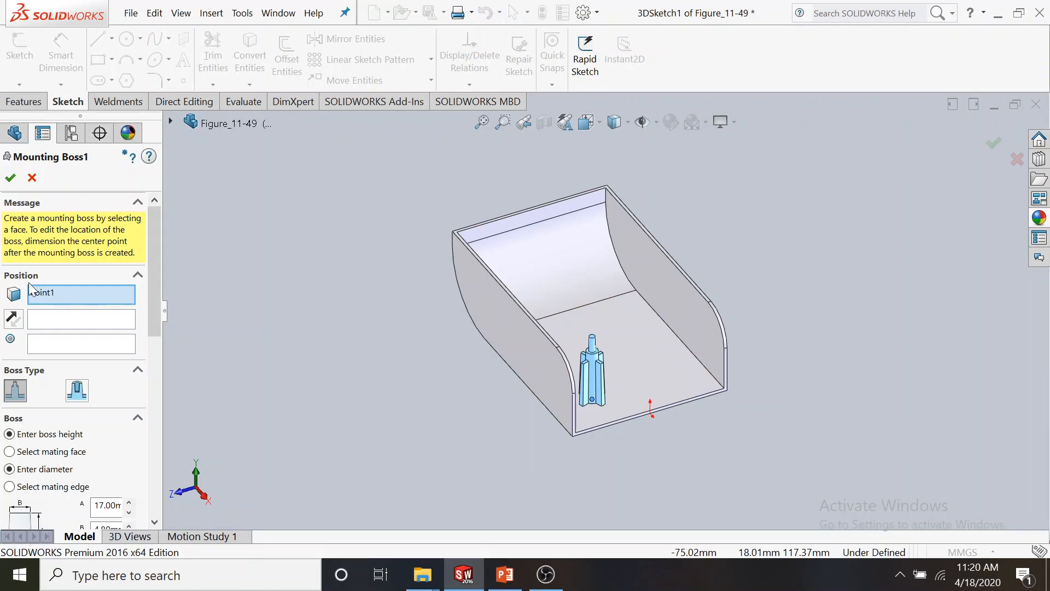
{"action": "left_click", "coordinate": [57, 292]}
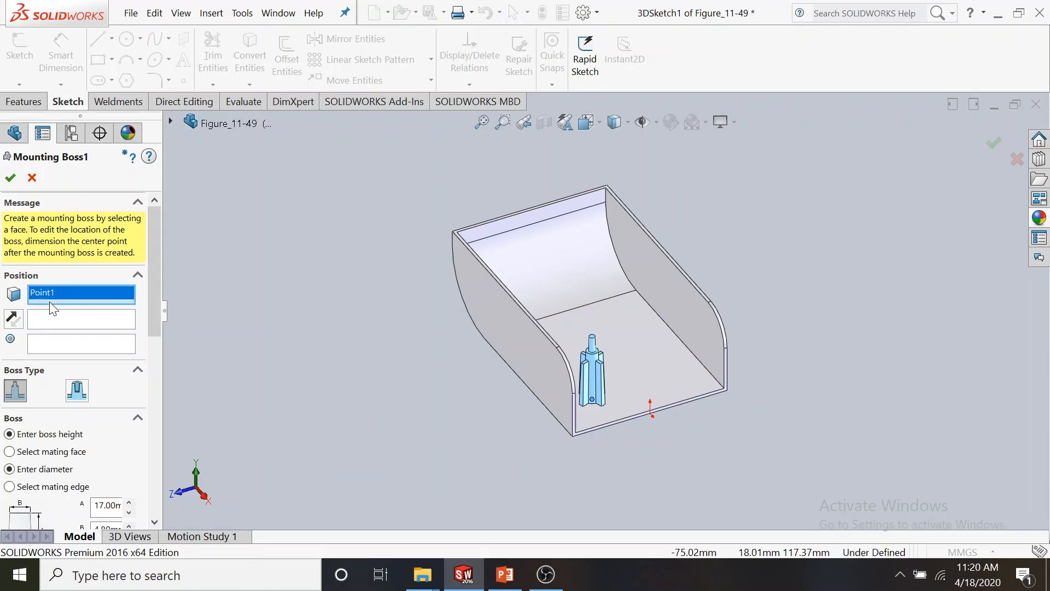
{"action": "mouse_move", "coordinate": [158, 309]}
{"action": "left_mouse_down"}
{"action": "mouse_move", "coordinate": [157, 434]}
{"action": "mouse_move", "coordinate": [159, 302]}
{"action": "left_mouse_up"}
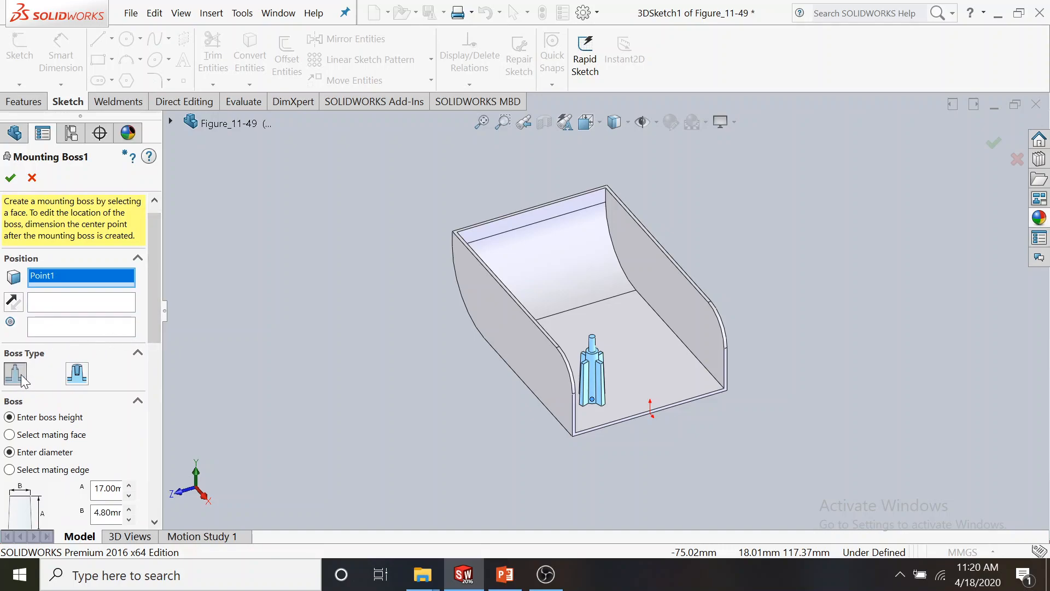
{"action": "left_click", "coordinate": [75, 376]}
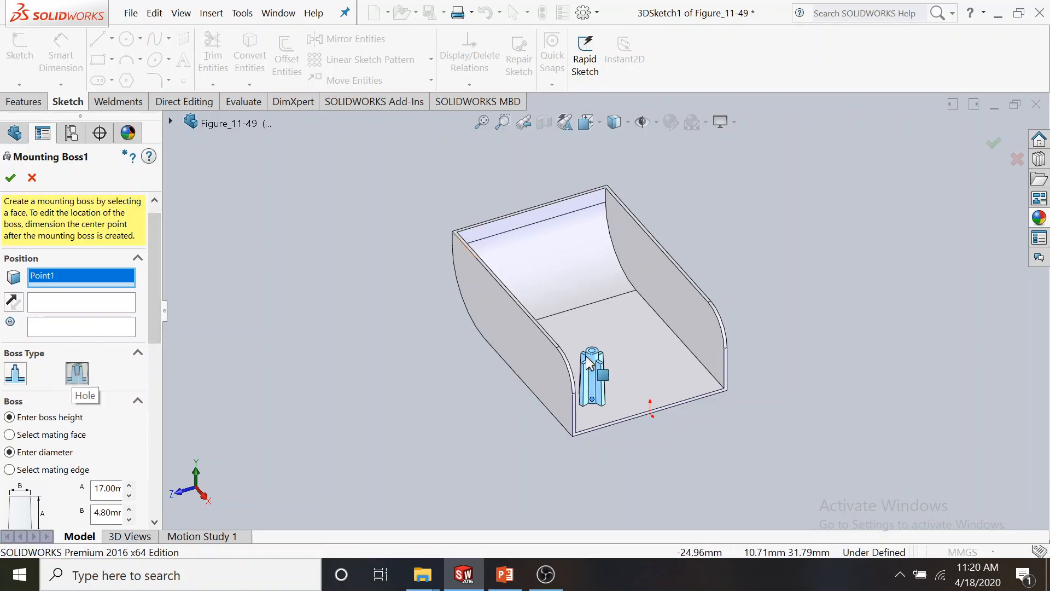
{"action": "left_click", "coordinate": [15, 374]}
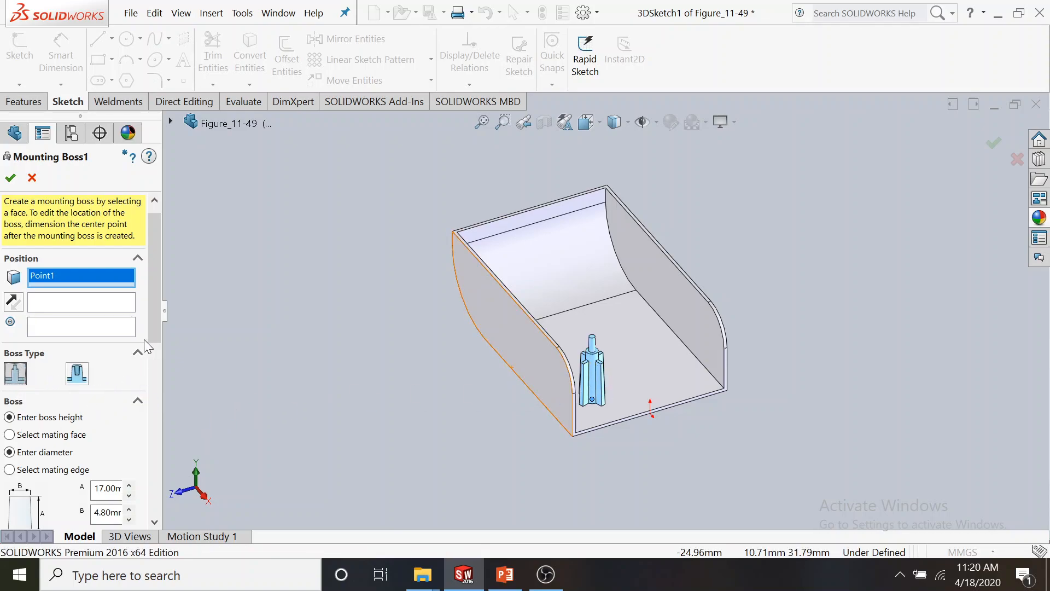
Step: Examine the boss dimensions and fin parameters of the mounting boss, and discard the edit
{"action": "scroll", "coordinate": [143, 342], "scroll_direction": "down", "scroll_amount": 3}
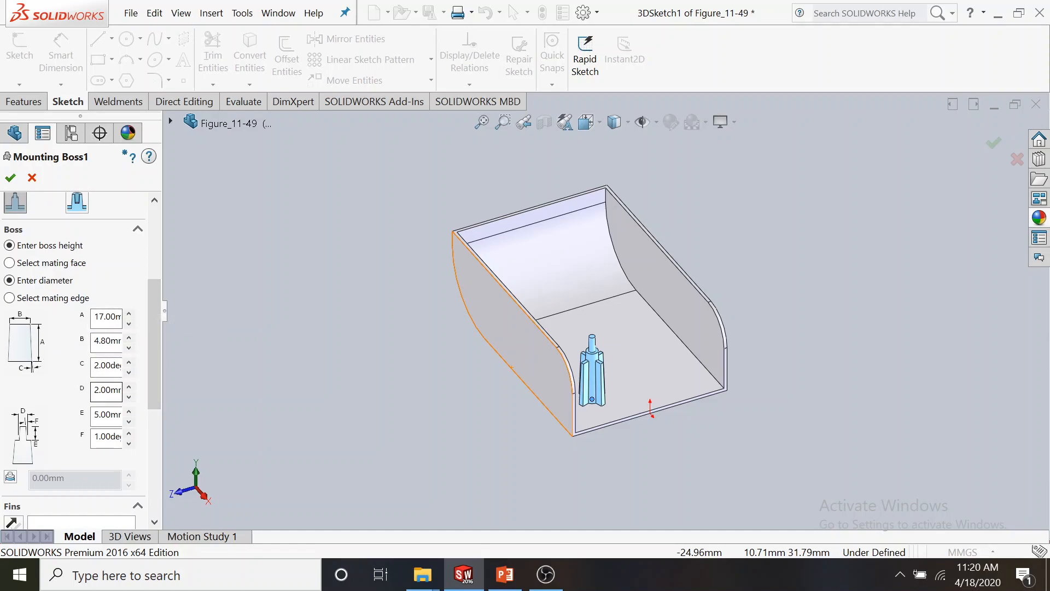
{"action": "left_click_drag", "start_coordinate": [152, 339], "coordinate": [154, 405]}
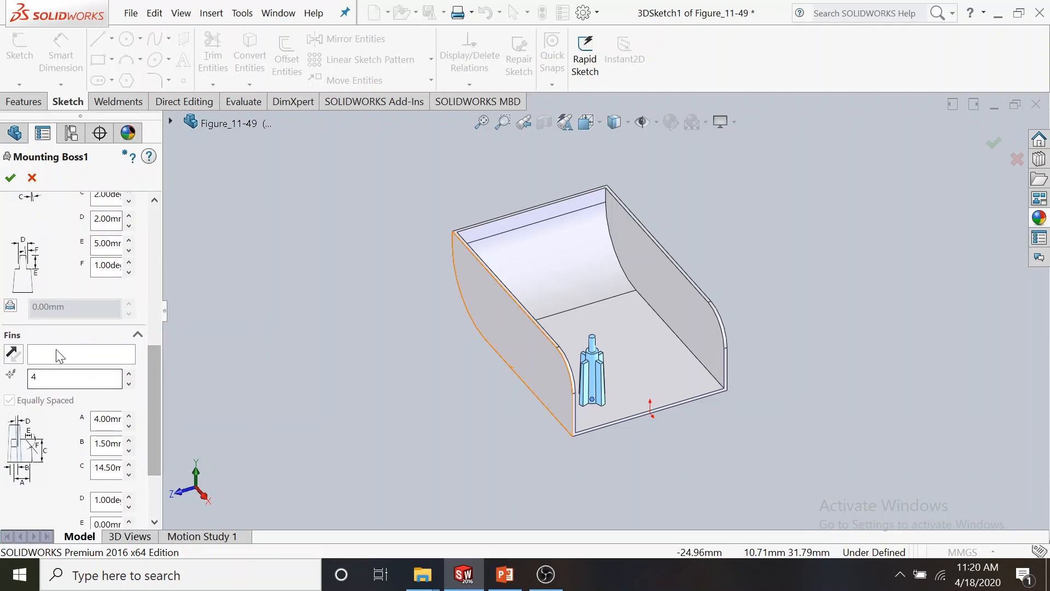
{"action": "left_click", "coordinate": [130, 374]}
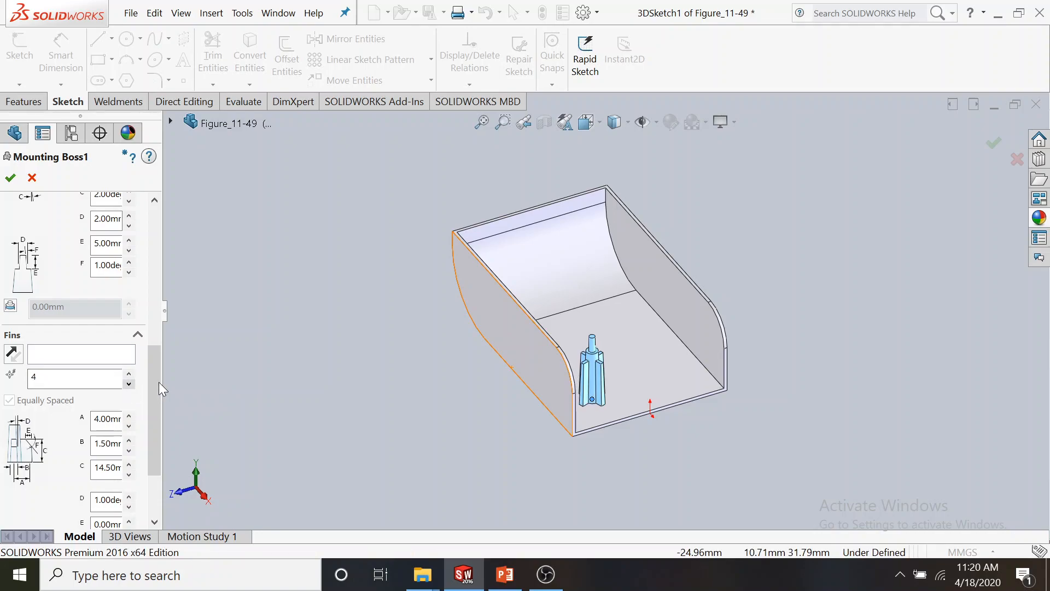
{"action": "scroll", "coordinate": [153, 401], "scroll_direction": "down", "scroll_amount": 3}
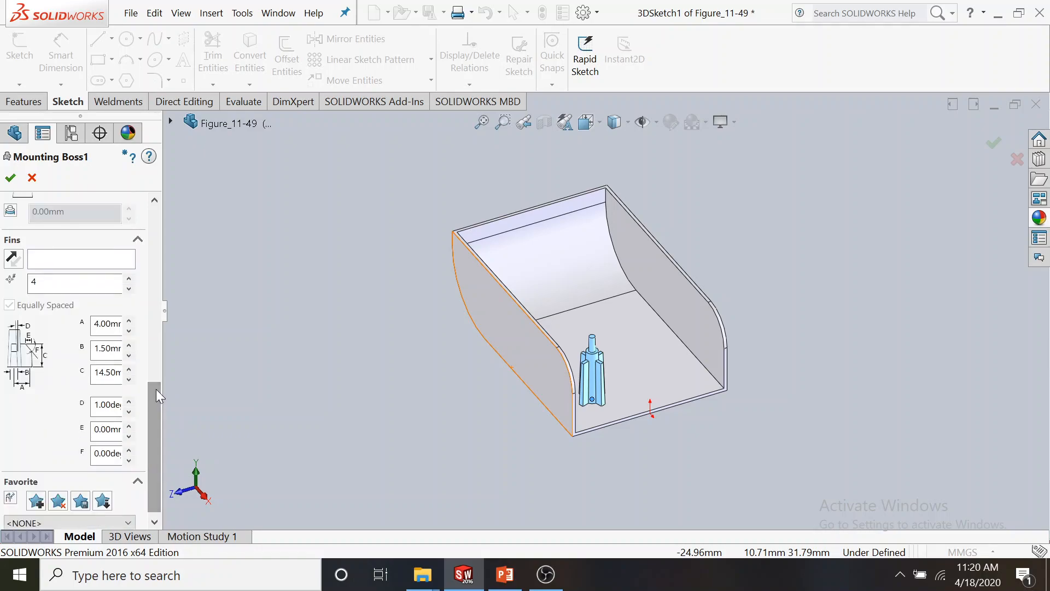
{"action": "left_click_drag", "start_coordinate": [147, 425], "coordinate": [150, 263]}
{"action": "left_click", "coordinate": [32, 177]}
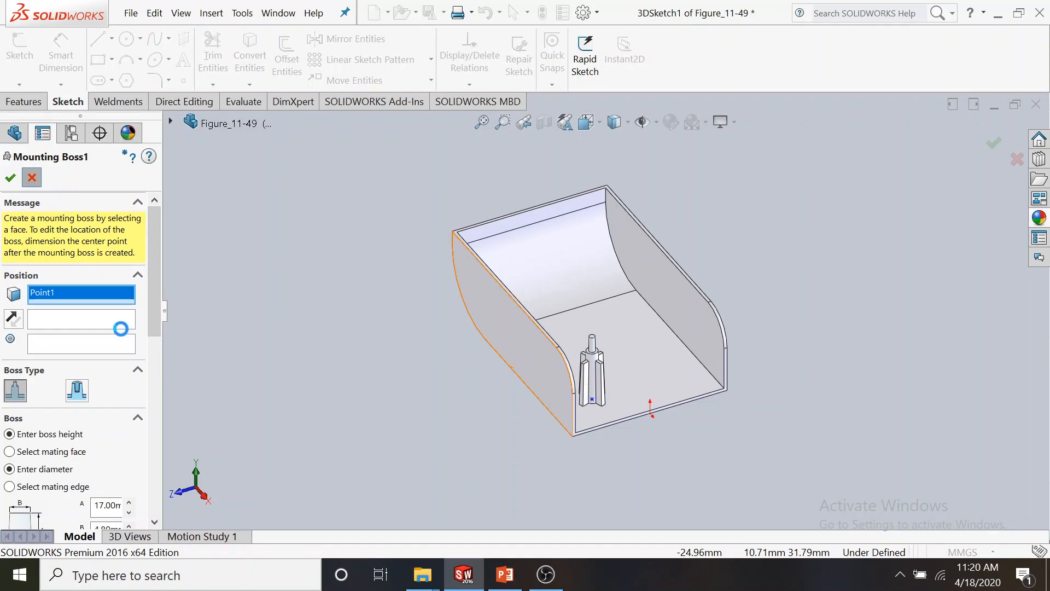
Step: Delete the existing mounting boss and its leftover 3D position sketch
{"action": "right_click", "coordinate": [68, 382]}
{"action": "left_click", "coordinate": [87, 339]}
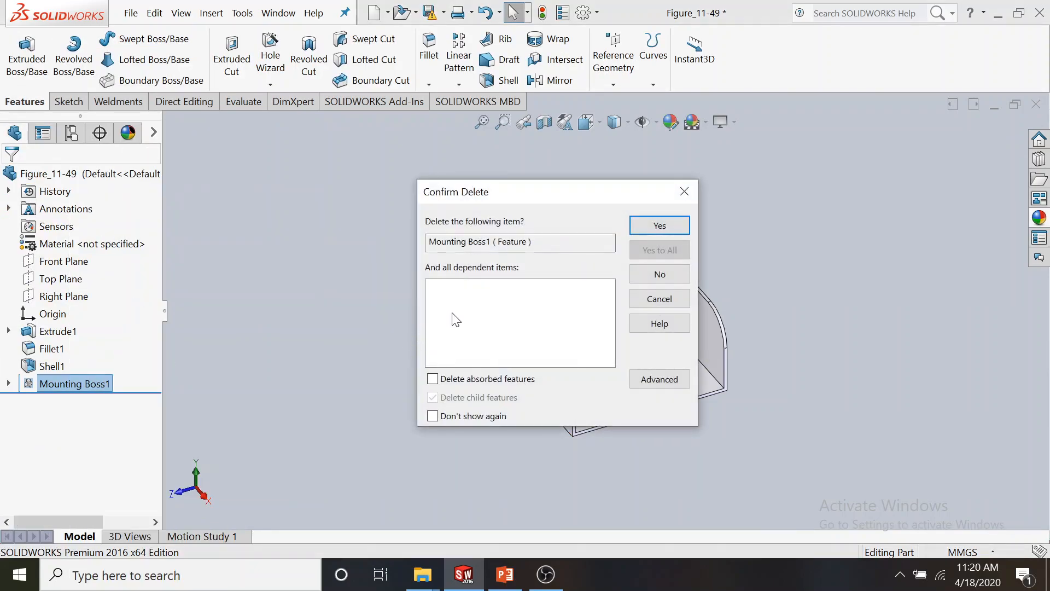
{"action": "left_click", "coordinate": [659, 225]}
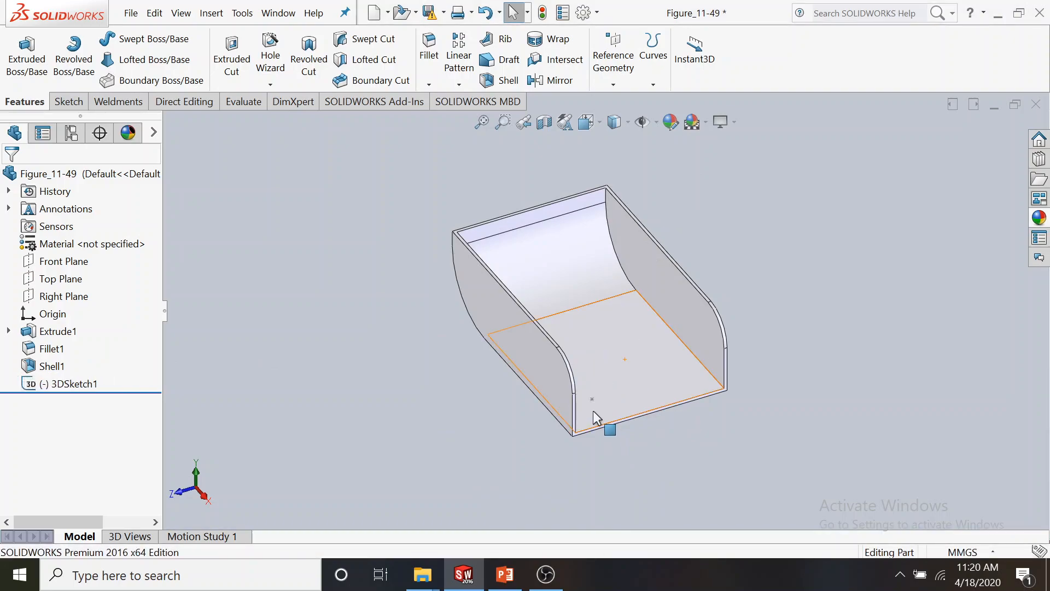
{"action": "right_click", "coordinate": [66, 386]}
{"action": "left_click", "coordinate": [94, 358]}
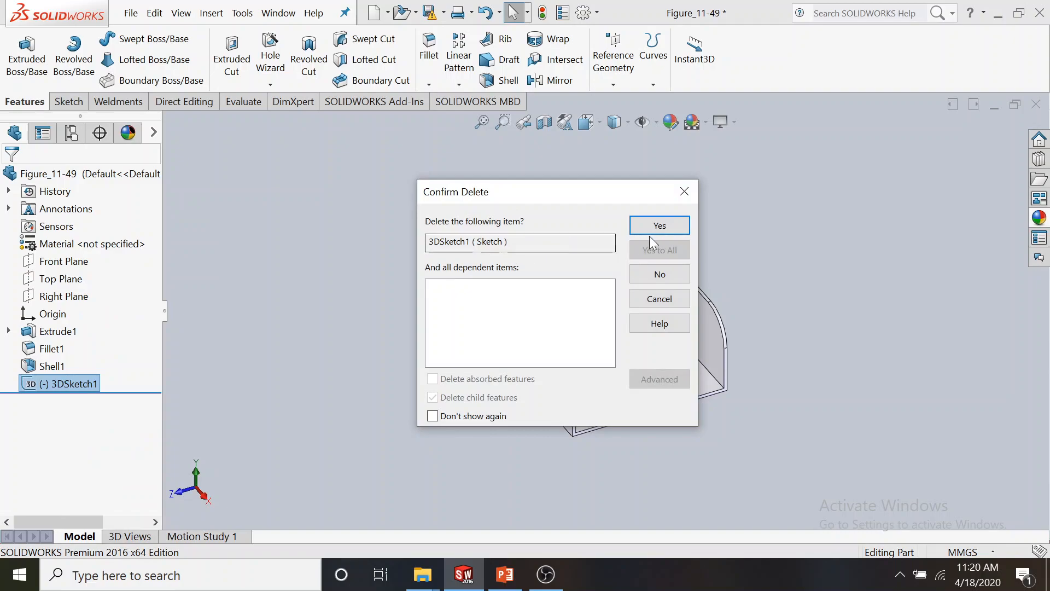
{"action": "left_click", "coordinate": [651, 229]}
{"action": "mouse_move", "coordinate": [770, 294]}
{"action": "middle_mouse_down"}
{"action": "mouse_move", "coordinate": [816, 232]}
{"action": "mouse_move", "coordinate": [799, 295]}
{"action": "mouse_move", "coordinate": [782, 310]}
{"action": "middle_mouse_up"}
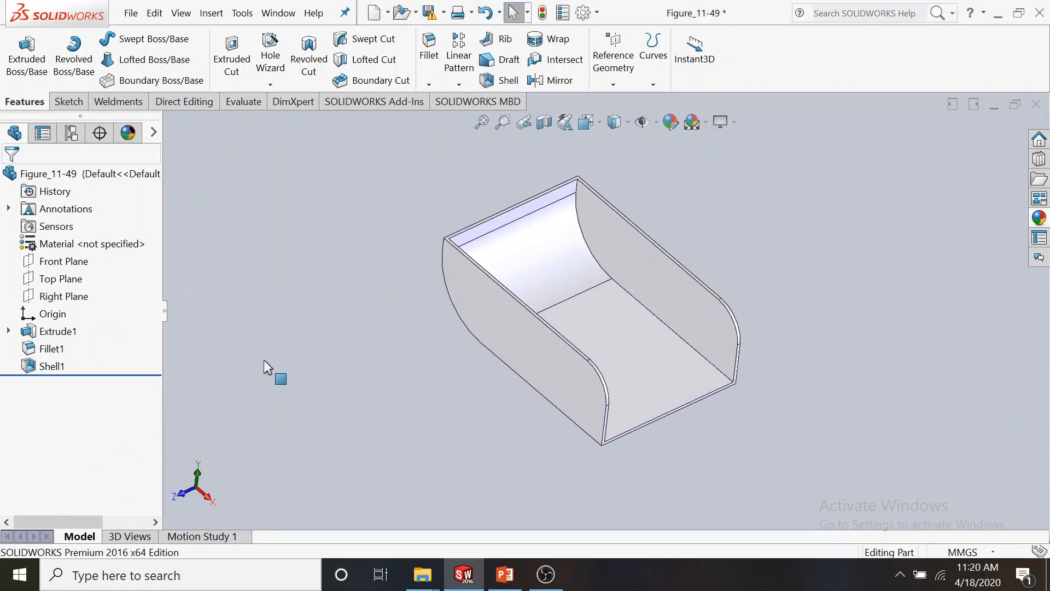
Step: Suppress the fillet together with its dependent shell, and unsuppress both features
{"action": "right_click", "coordinate": [46, 351]}
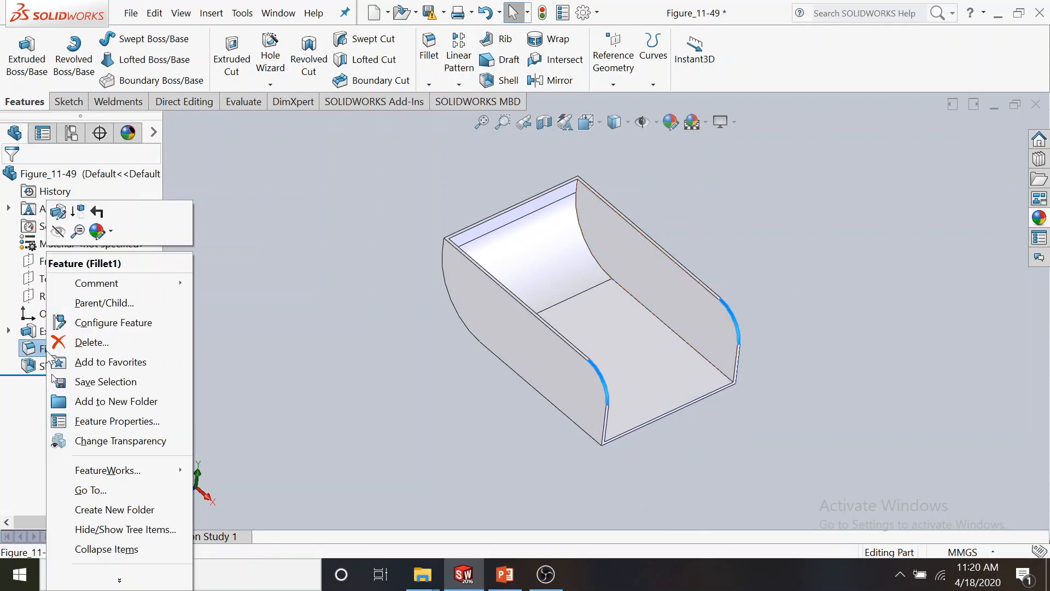
{"action": "left_click", "coordinate": [83, 216]}
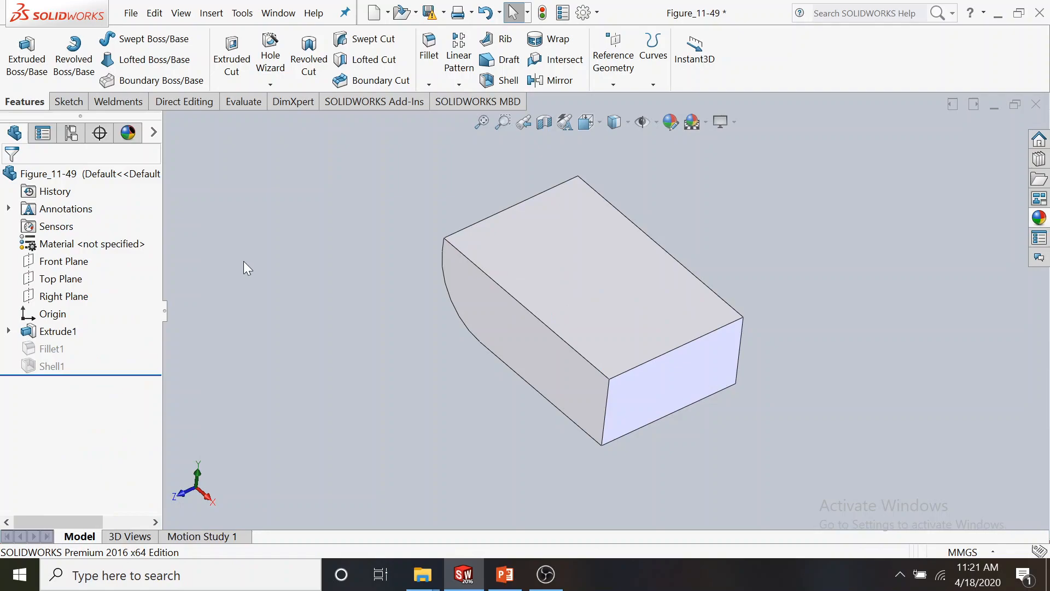
{"action": "right_click", "coordinate": [45, 366]}
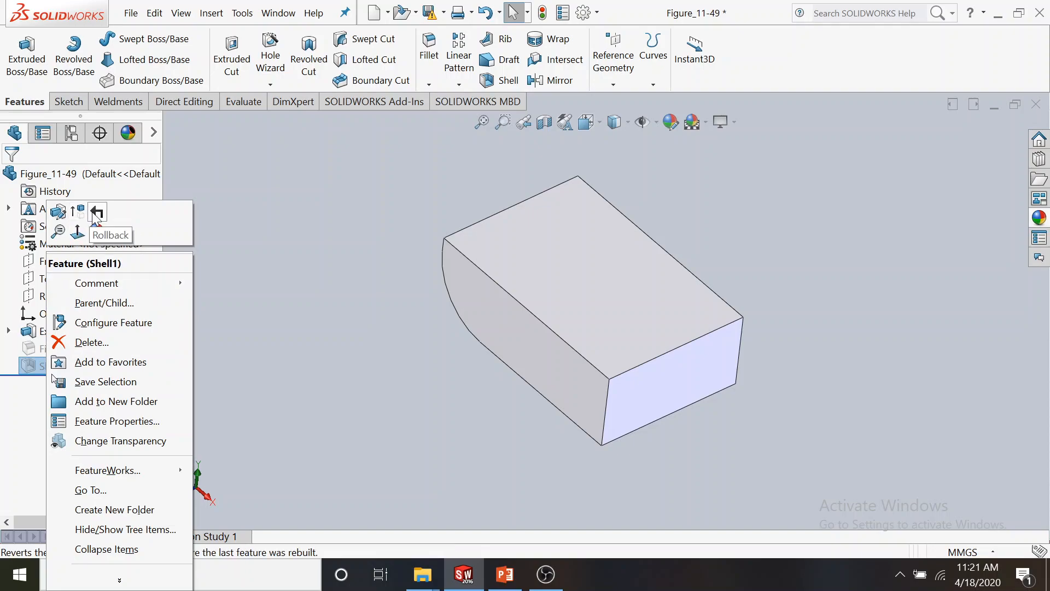
{"action": "left_click", "coordinate": [77, 212]}
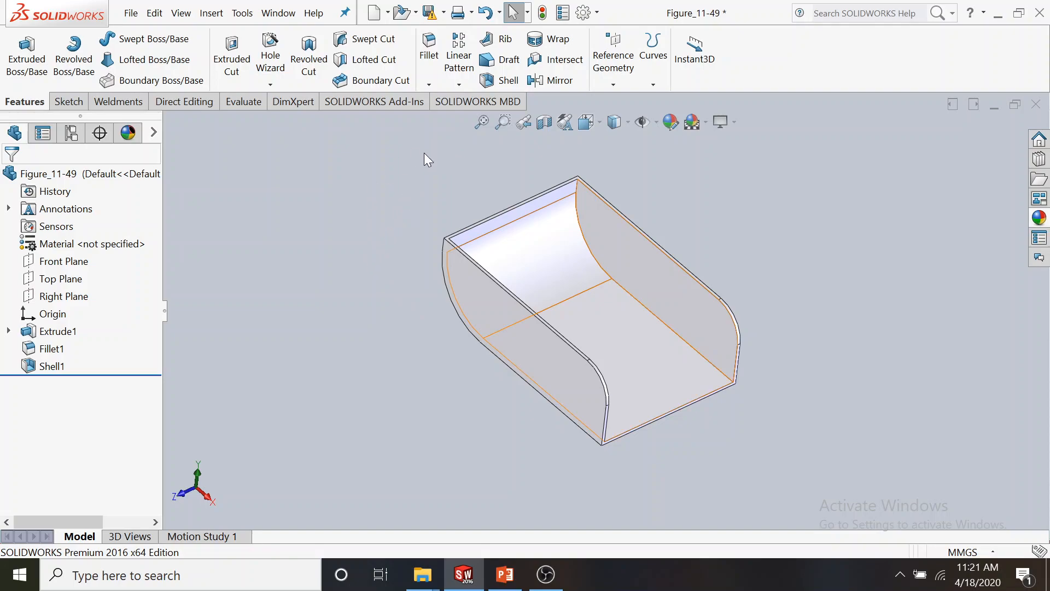
Step: Start a Mounting Boss fastening feature and place it on the inner floor face near the open end
{"action": "left_click", "coordinate": [205, 14]}
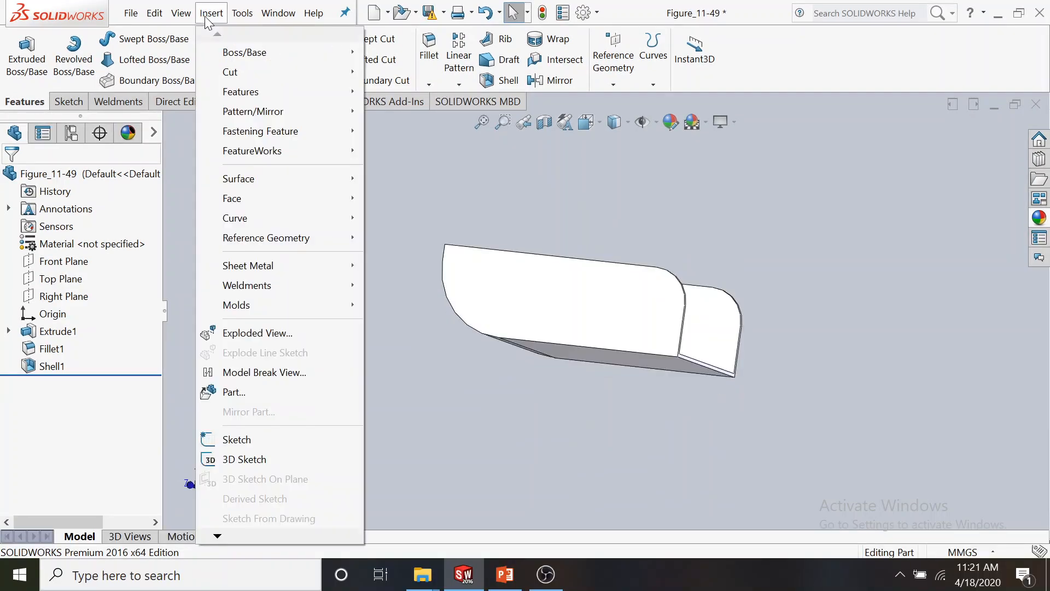
{"action": "mouse_move", "coordinate": [298, 149]}
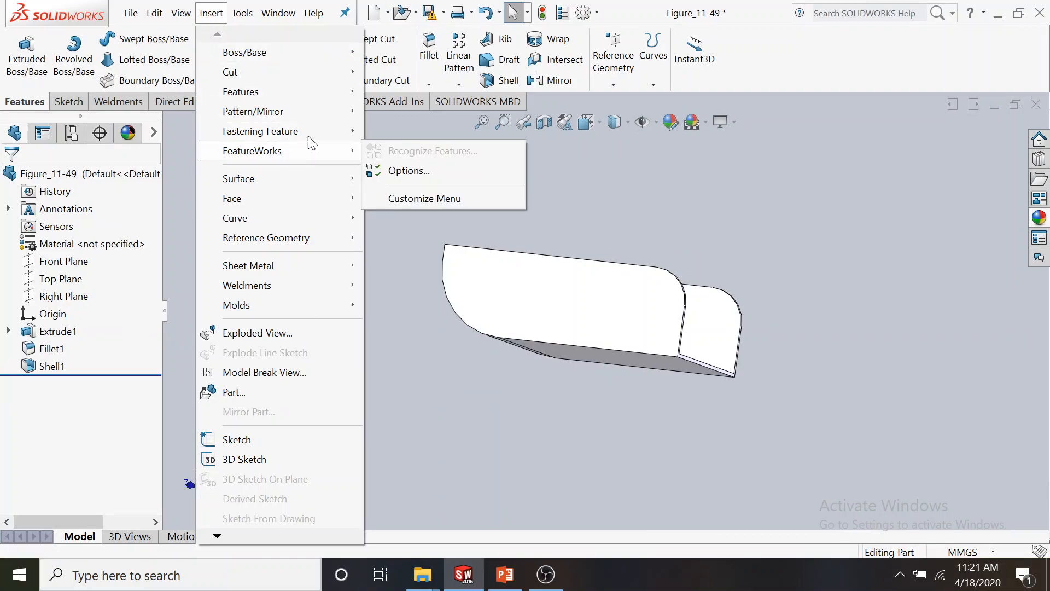
{"action": "mouse_move", "coordinate": [318, 134]}
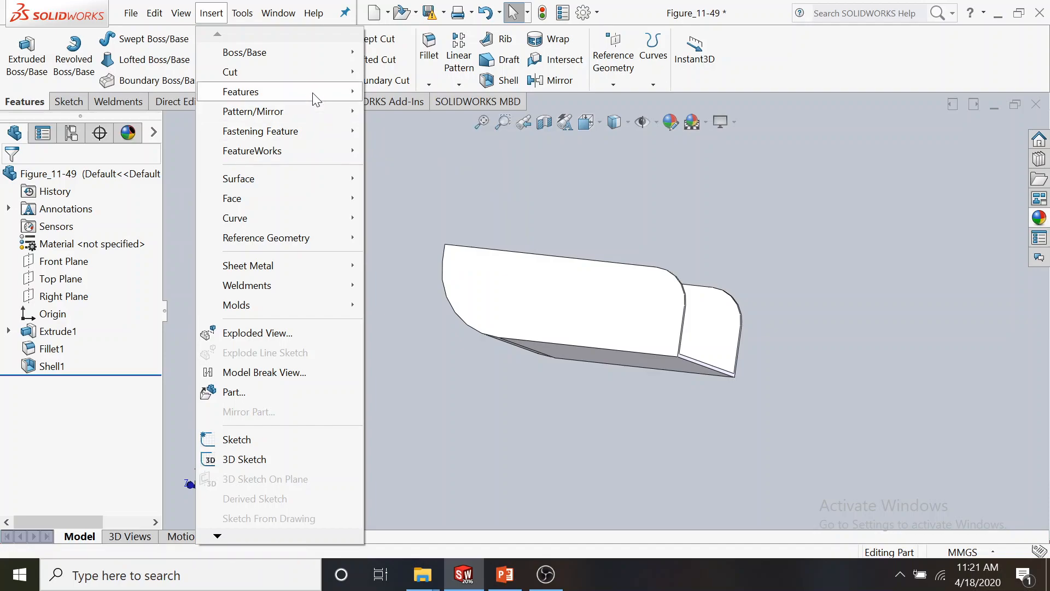
{"action": "mouse_move", "coordinate": [337, 100]}
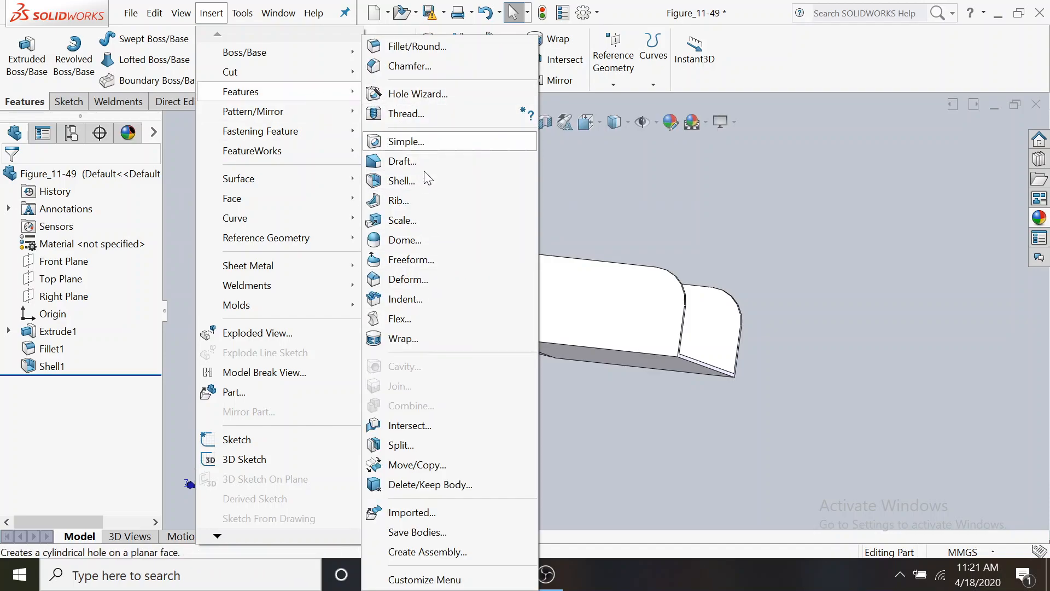
{"action": "mouse_move", "coordinate": [350, 134]}
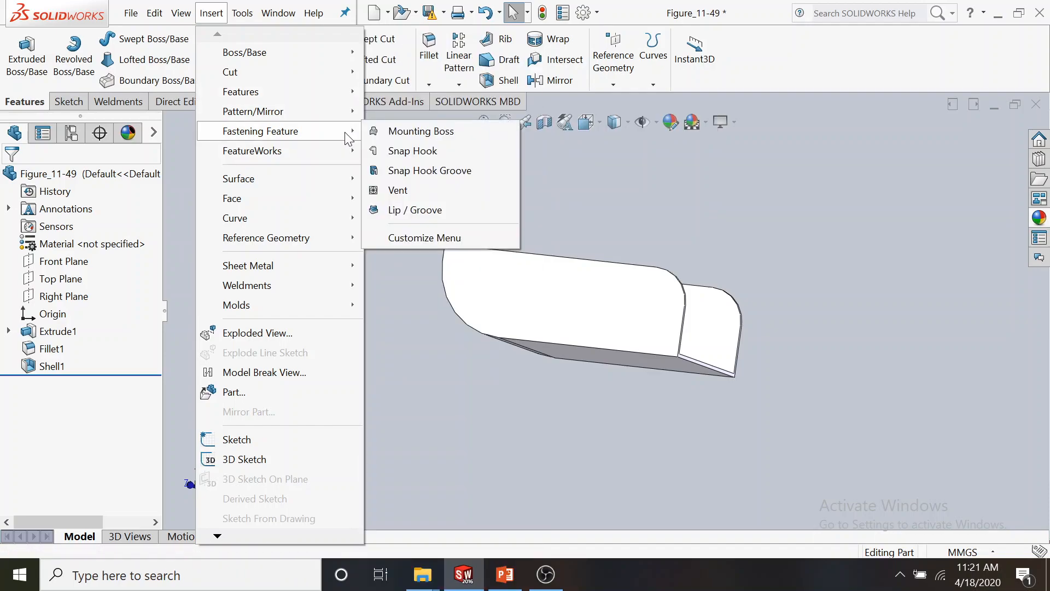
{"action": "left_click", "coordinate": [420, 134]}
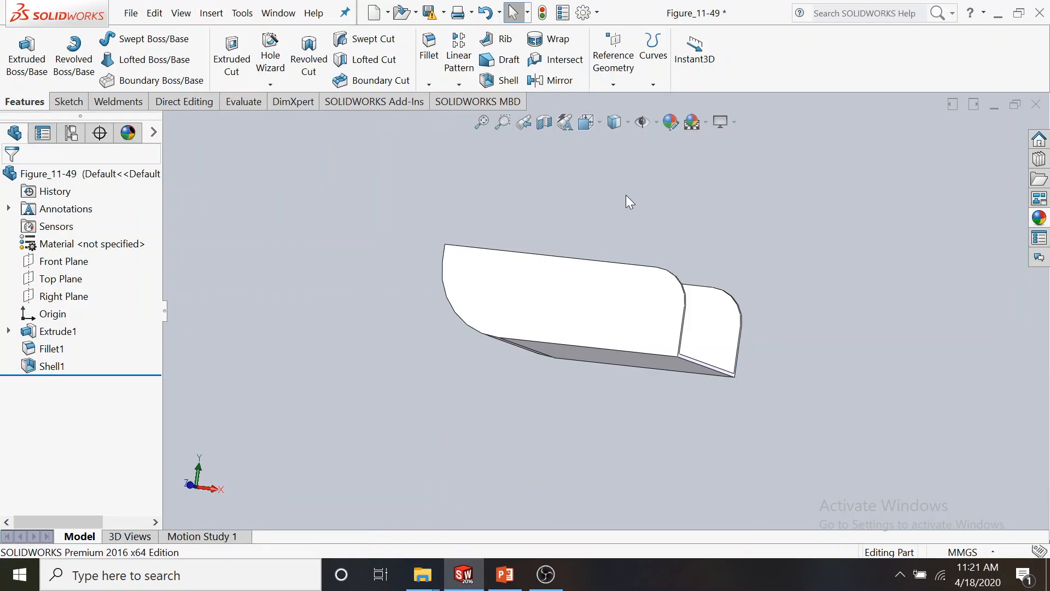
{"action": "middle_click_drag", "start_coordinate": [623, 226], "coordinate": [574, 323]}
{"action": "left_click", "coordinate": [574, 323]}
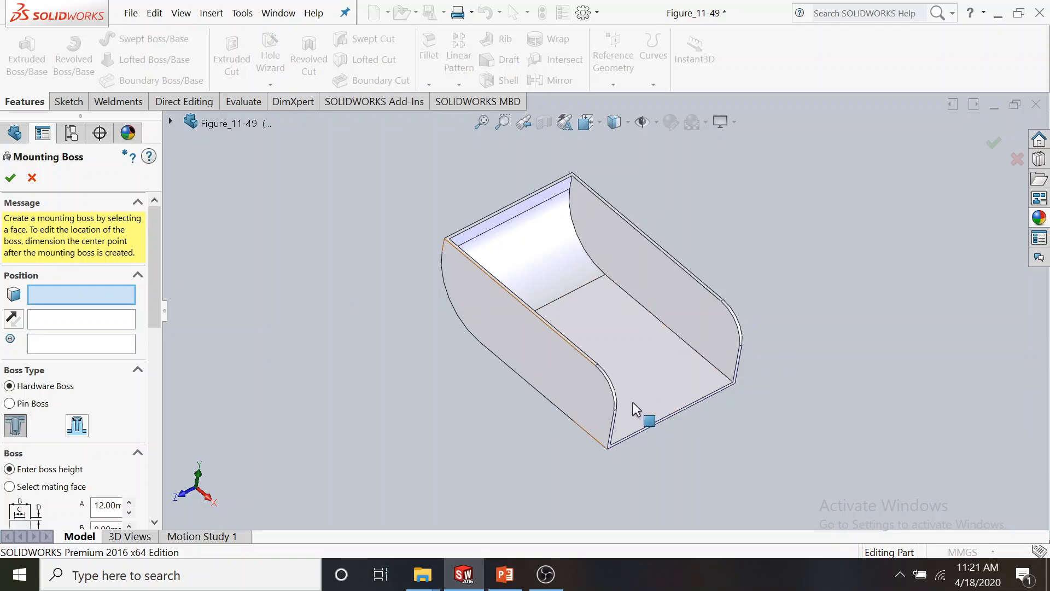
{"action": "left_click", "coordinate": [743, 389]}
{"action": "middle_click_drag", "start_coordinate": [715, 432], "coordinate": [691, 439]}
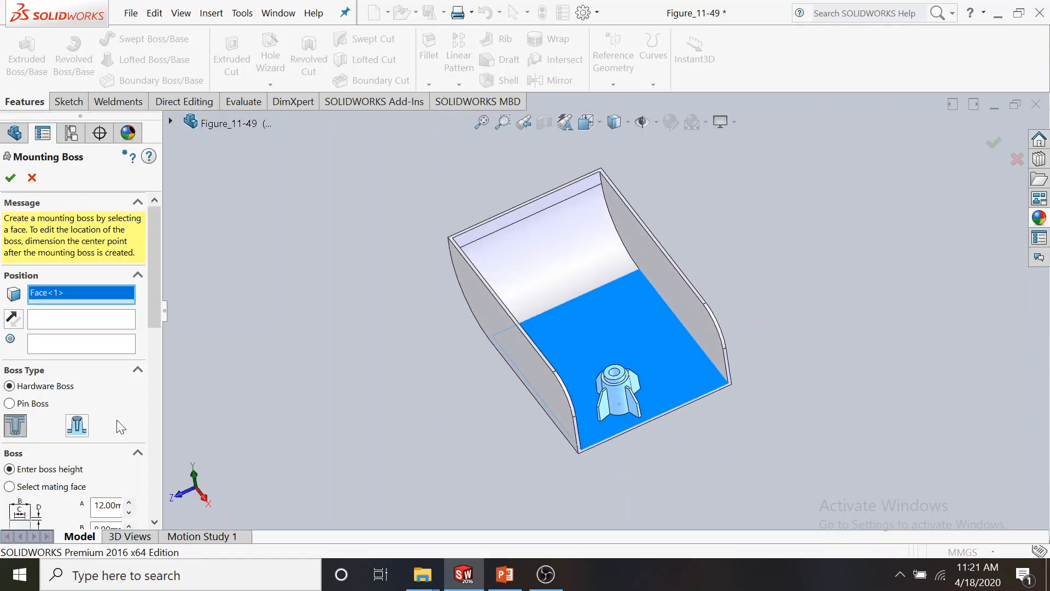
Step: Set the boss type to Pin Boss and create the mounting boss
{"action": "left_click", "coordinate": [13, 317]}
{"action": "left_click", "coordinate": [16, 323]}
{"action": "left_click_drag", "start_coordinate": [157, 309], "coordinate": [152, 332]}
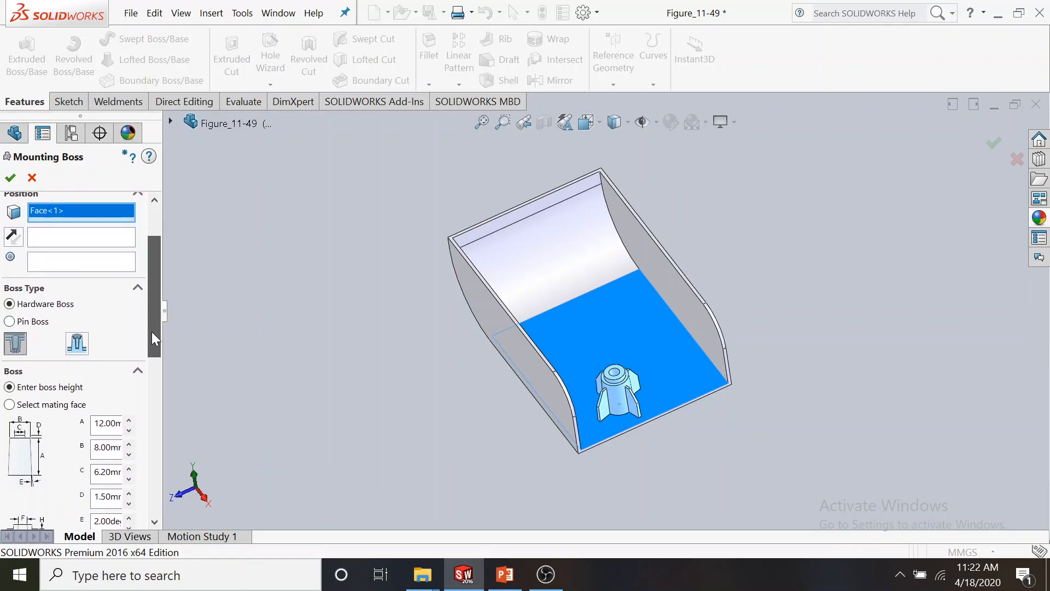
{"action": "left_click", "coordinate": [11, 323]}
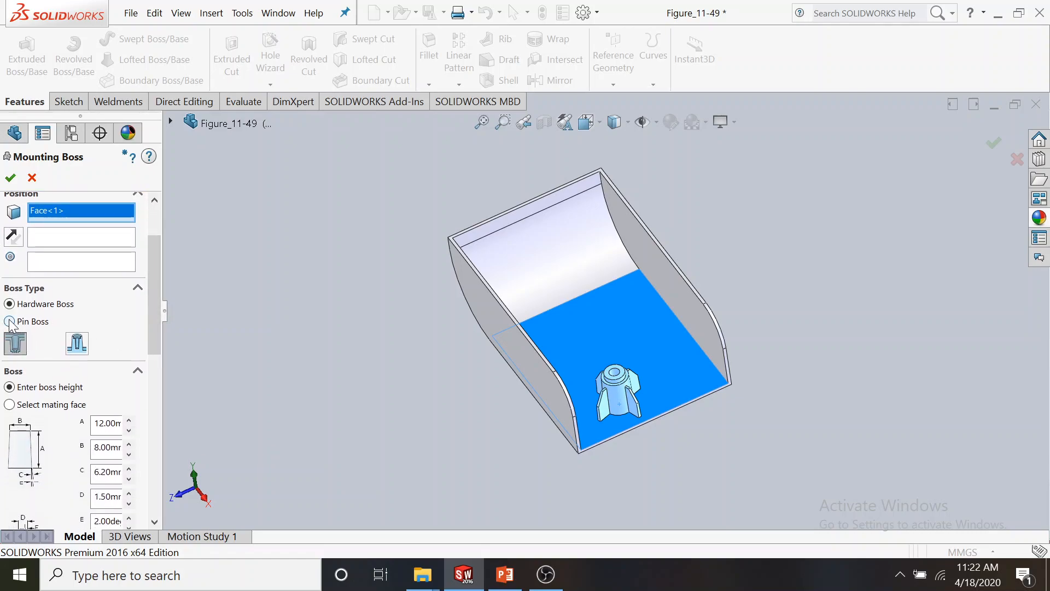
{"action": "left_click_drag", "start_coordinate": [148, 335], "coordinate": [153, 268]}
{"action": "middle_click_drag", "start_coordinate": [217, 304], "coordinate": [345, 318]}
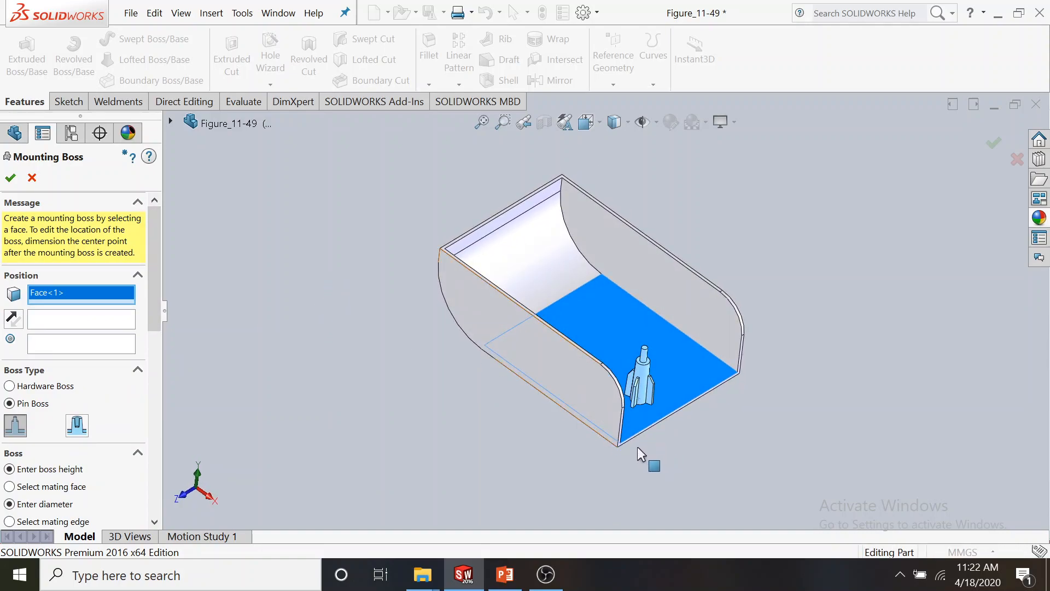
{"action": "left_click", "coordinate": [10, 178]}
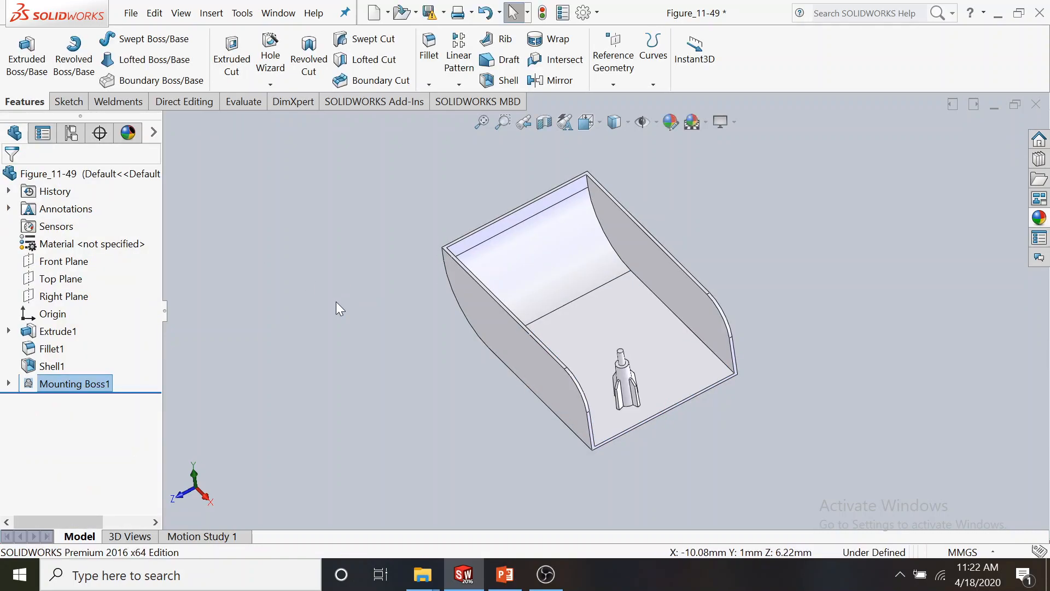
Step: Edit the mounting boss's 3D position sketch and dimension its point 9 mm from the inner floor edge at the open end
{"action": "left_click", "coordinate": [9, 385]}
{"action": "left_click", "coordinate": [82, 401]}
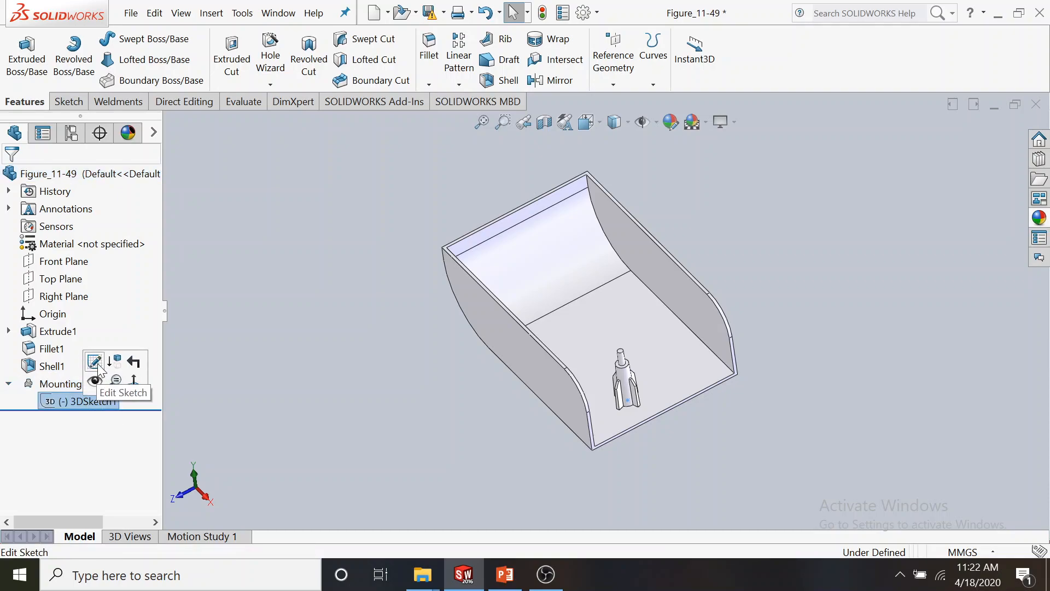
{"action": "left_click", "coordinate": [98, 363]}
{"action": "scroll", "coordinate": [670, 422], "scroll_direction": "down", "scroll_amount": 4}
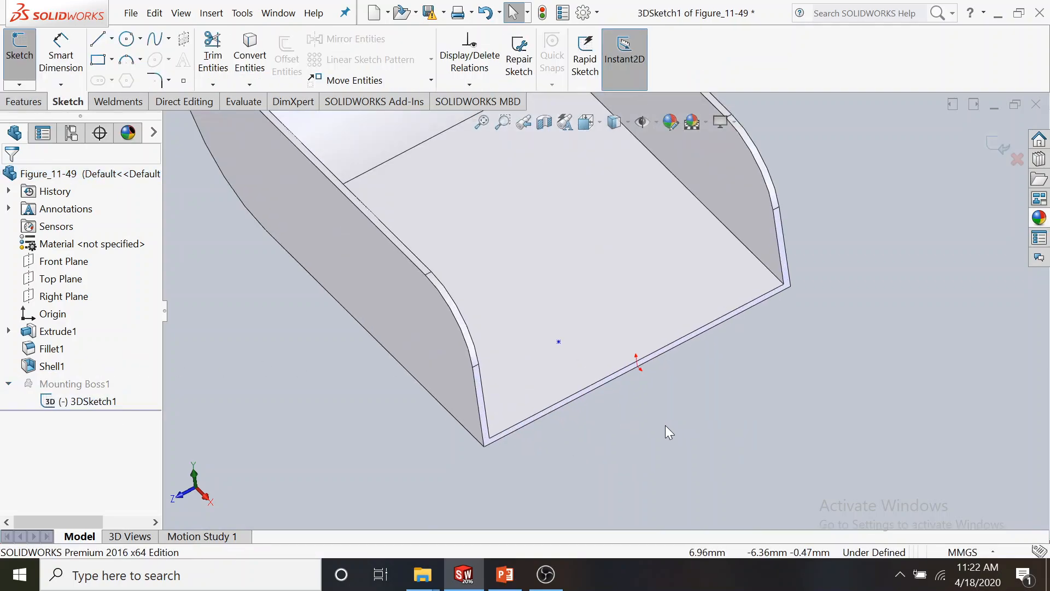
{"action": "left_click", "coordinate": [559, 343]}
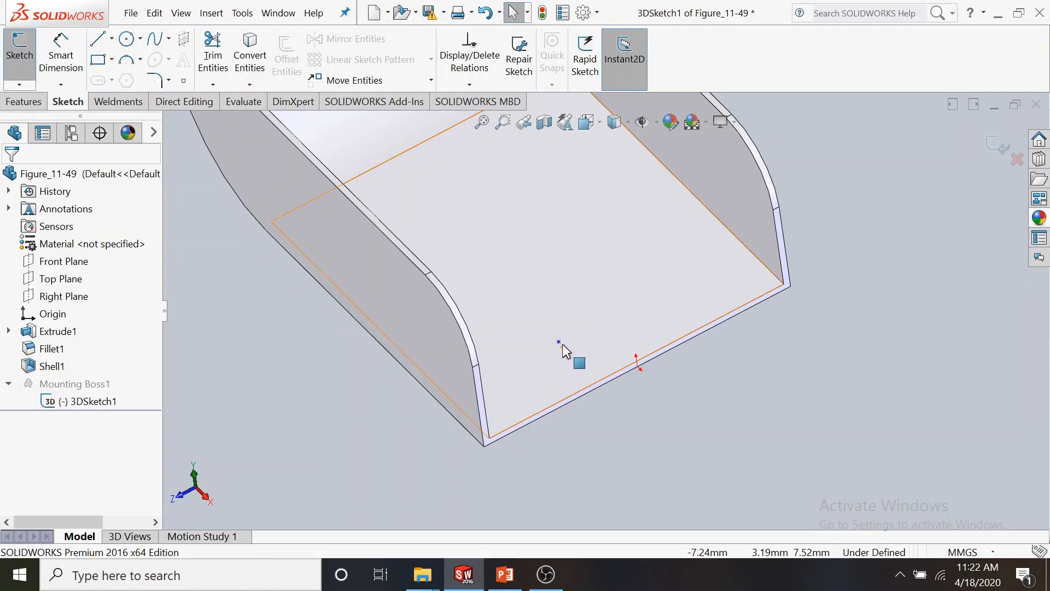
{"action": "left_click", "coordinate": [56, 64]}
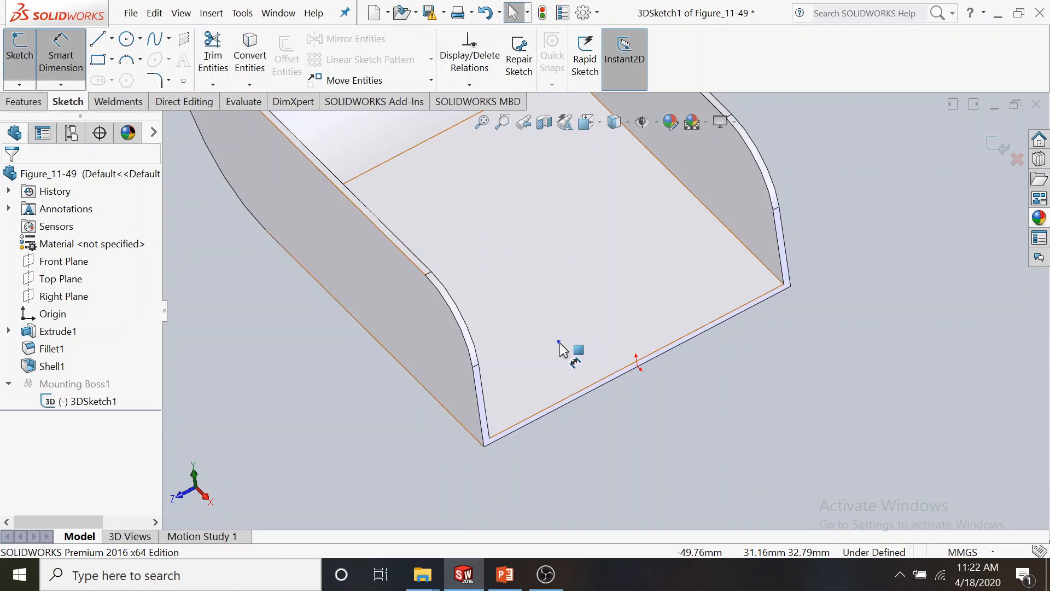
{"action": "left_click", "coordinate": [559, 342]}
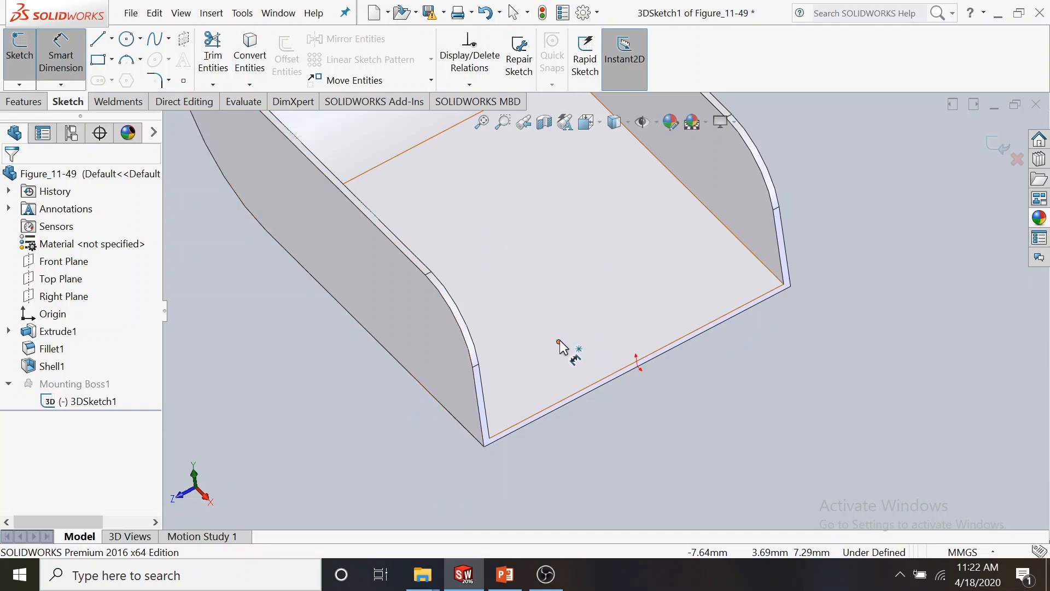
{"action": "left_click", "coordinate": [597, 385]}
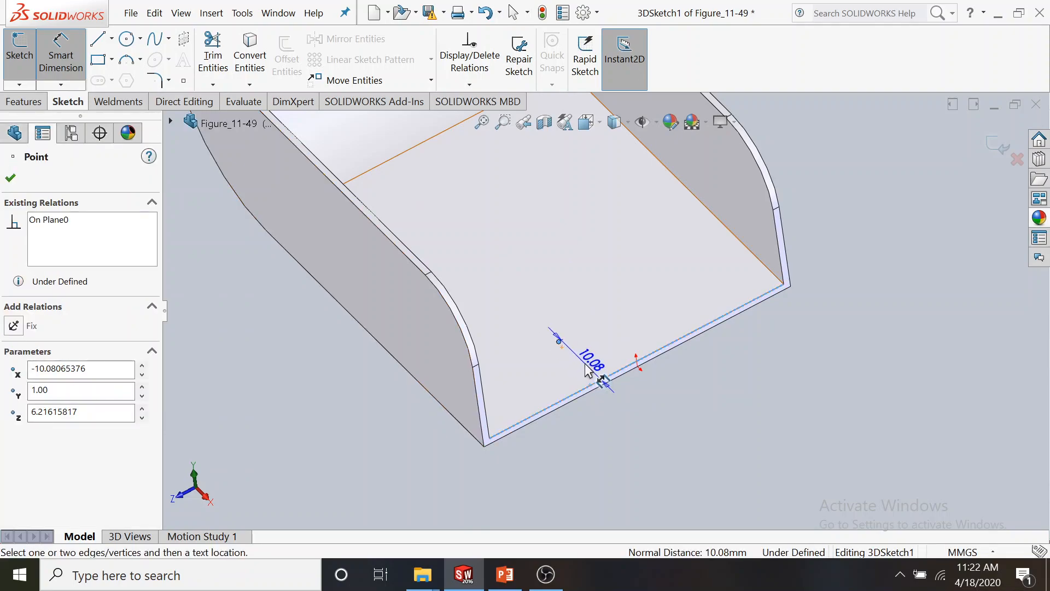
{"action": "left_click", "coordinate": [604, 354]}
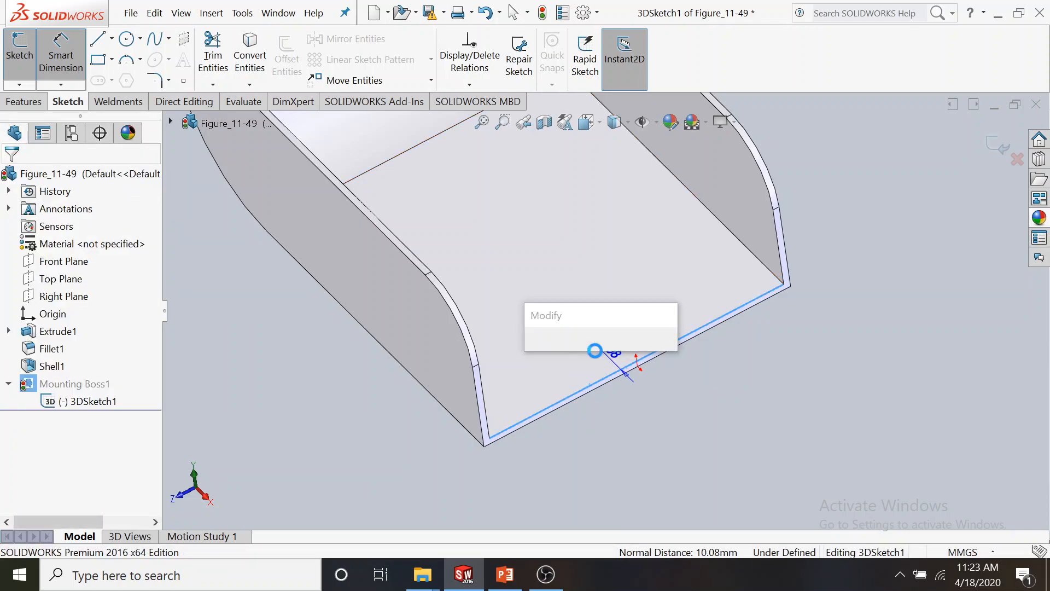
{"action": "key", "text": "Return"}
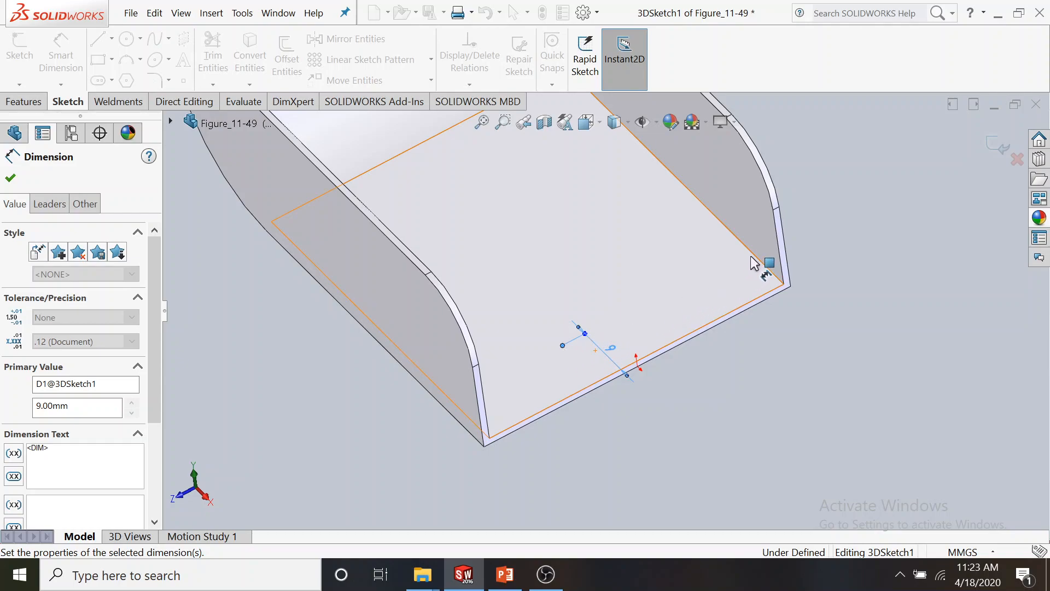
{"action": "left_click", "coordinate": [563, 345]}
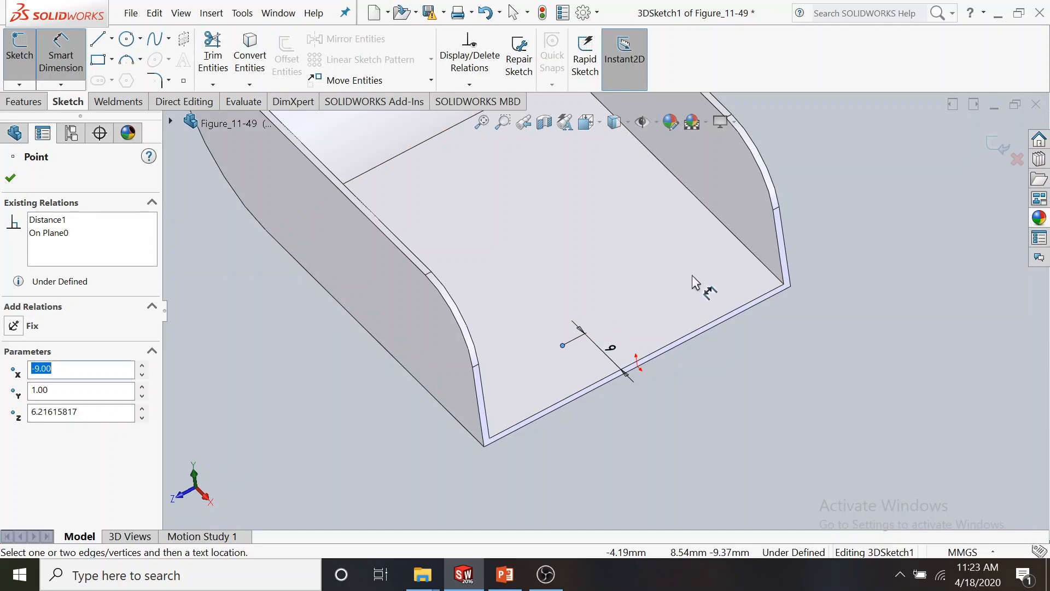
{"action": "left_click", "coordinate": [755, 255]}
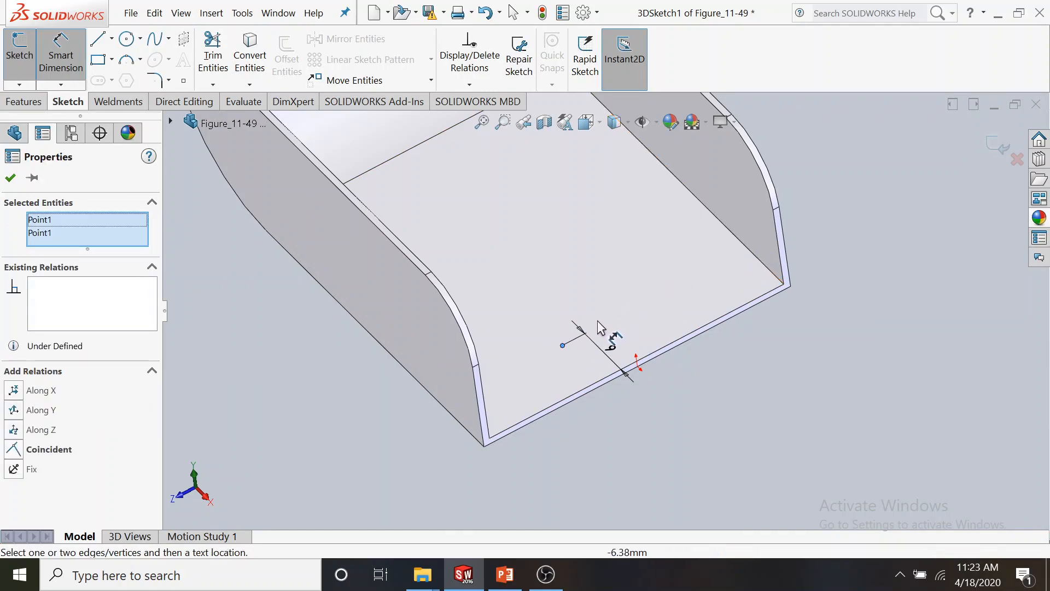
{"action": "left_click", "coordinate": [563, 345]}
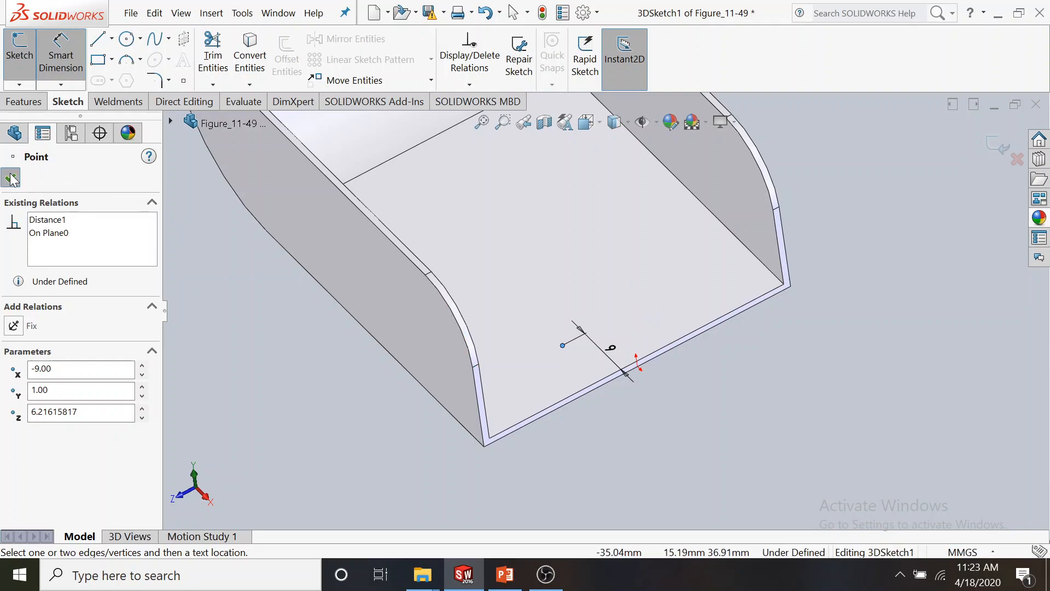
{"action": "left_click", "coordinate": [11, 177]}
{"action": "left_click", "coordinate": [563, 346]}
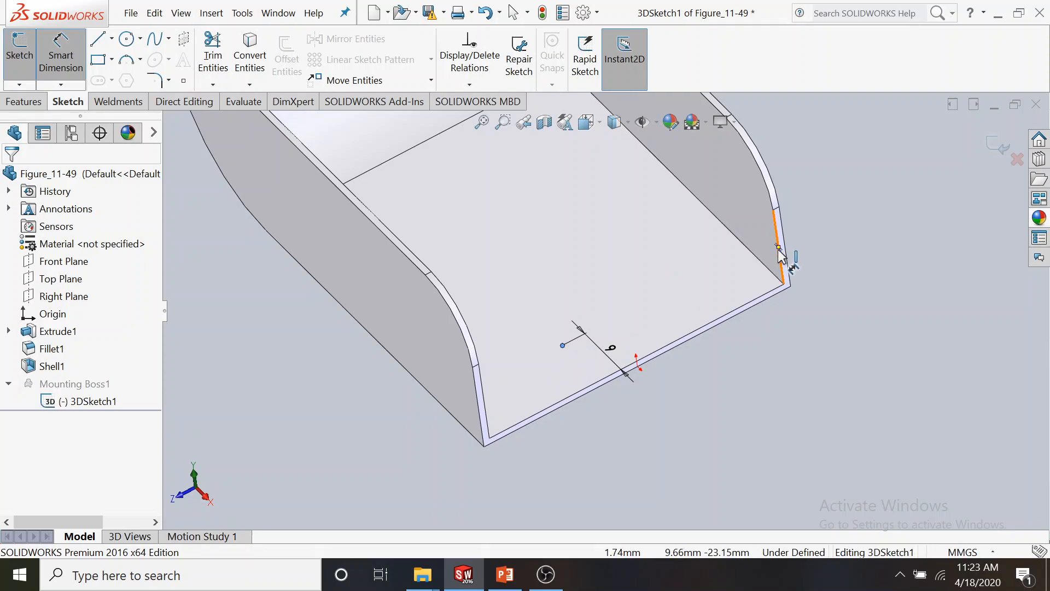
Step: Exit the 3D position sketch and rebuild the mounting boss
{"action": "left_click", "coordinate": [1010, 149]}
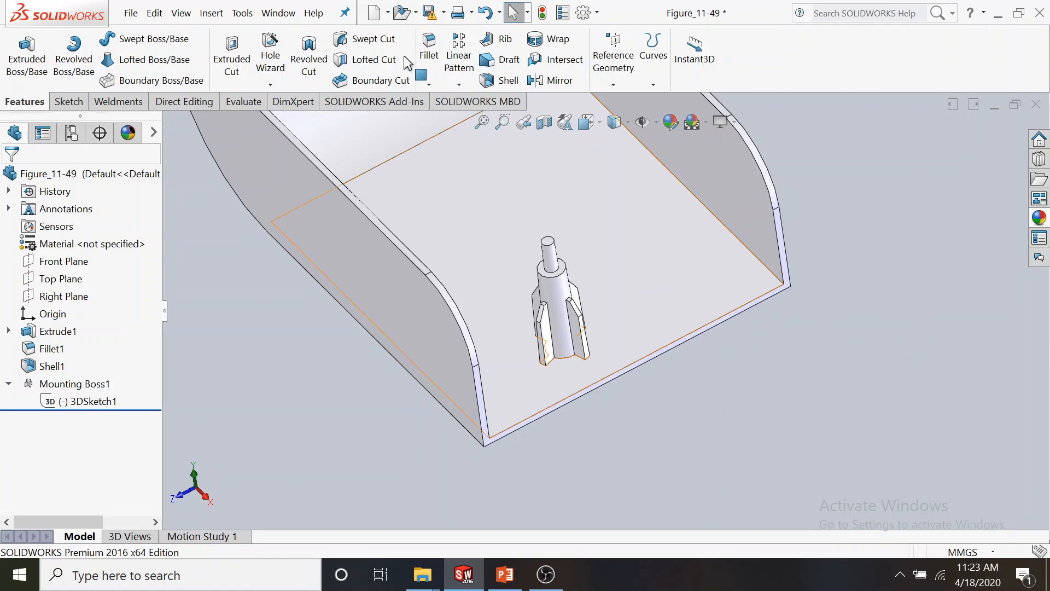
{"action": "scroll", "coordinate": [579, 202], "scroll_direction": "up", "scroll_amount": 1}
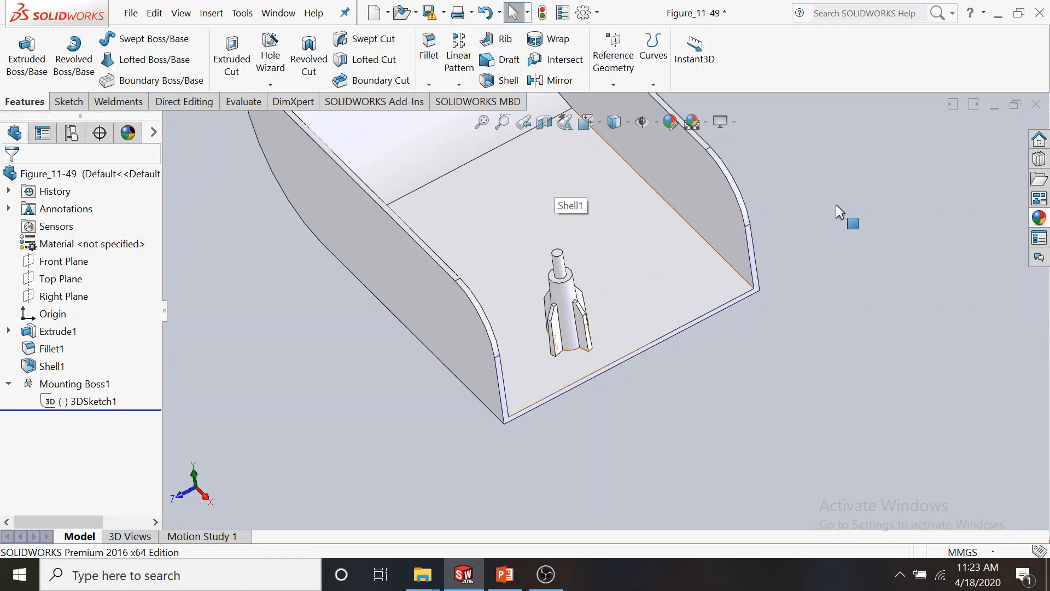
Step: Switch to the PowerPoint presentation, zoom out to 70%, and look through the slides following the mounting boss topic
{"action": "left_click", "coordinate": [504, 574]}
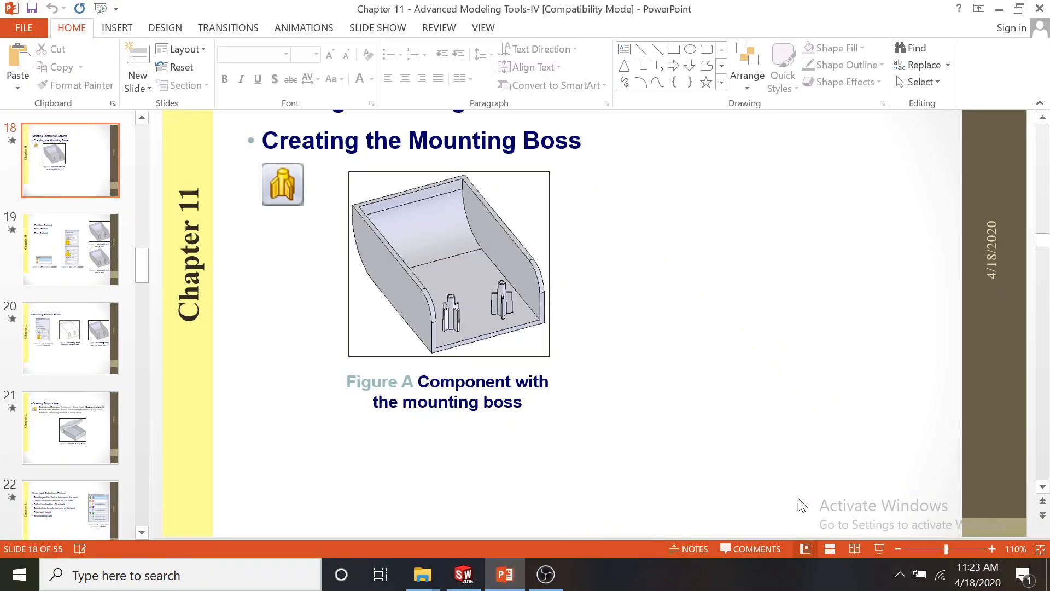
{"action": "left_click", "coordinate": [898, 549]}
{"action": "left_click", "coordinate": [898, 549]}
{"action": "left_click", "coordinate": [898, 549]}
{"action": "left_click", "coordinate": [898, 549]}
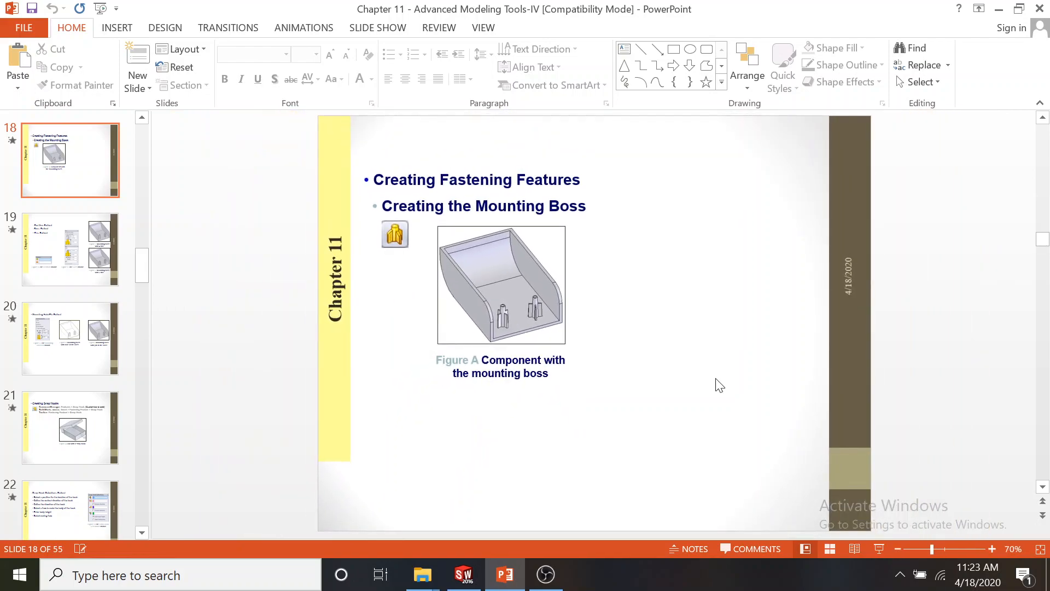
{"action": "scroll", "coordinate": [719, 385], "scroll_direction": "down", "scroll_amount": 3}
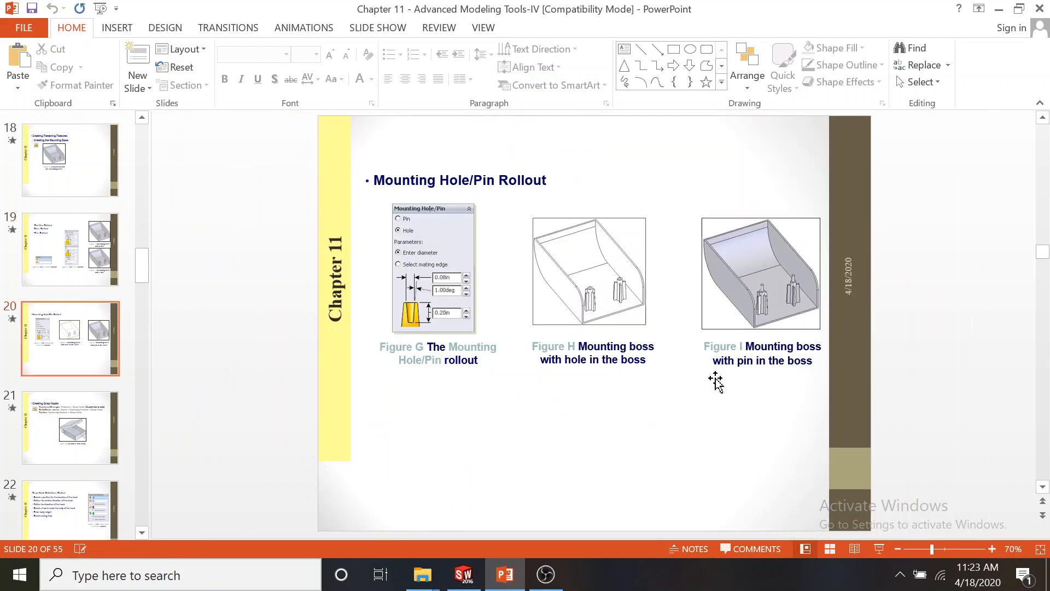
{"action": "scroll", "coordinate": [719, 385], "scroll_direction": "down", "scroll_amount": 14}
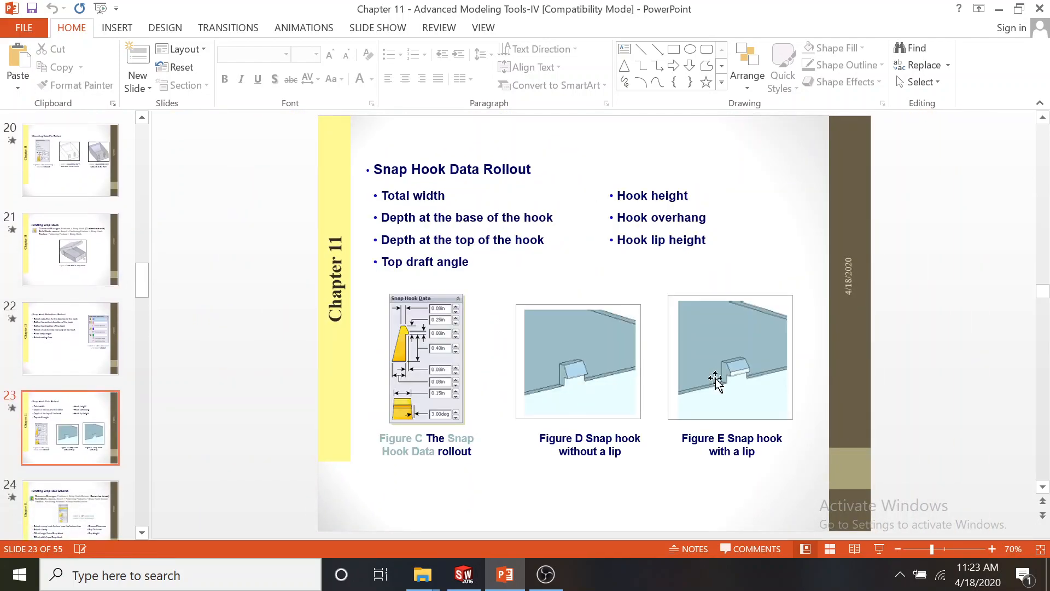
{"action": "scroll", "coordinate": [719, 384], "scroll_direction": "down", "scroll_amount": 5}
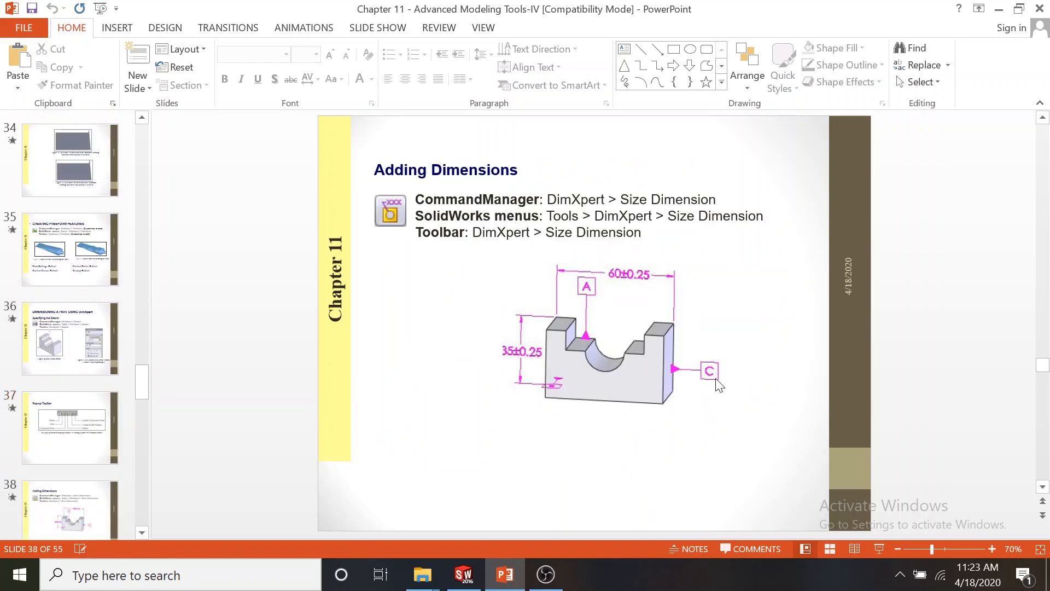
{"action": "scroll", "coordinate": [719, 384], "scroll_direction": "down", "scroll_amount": 3}
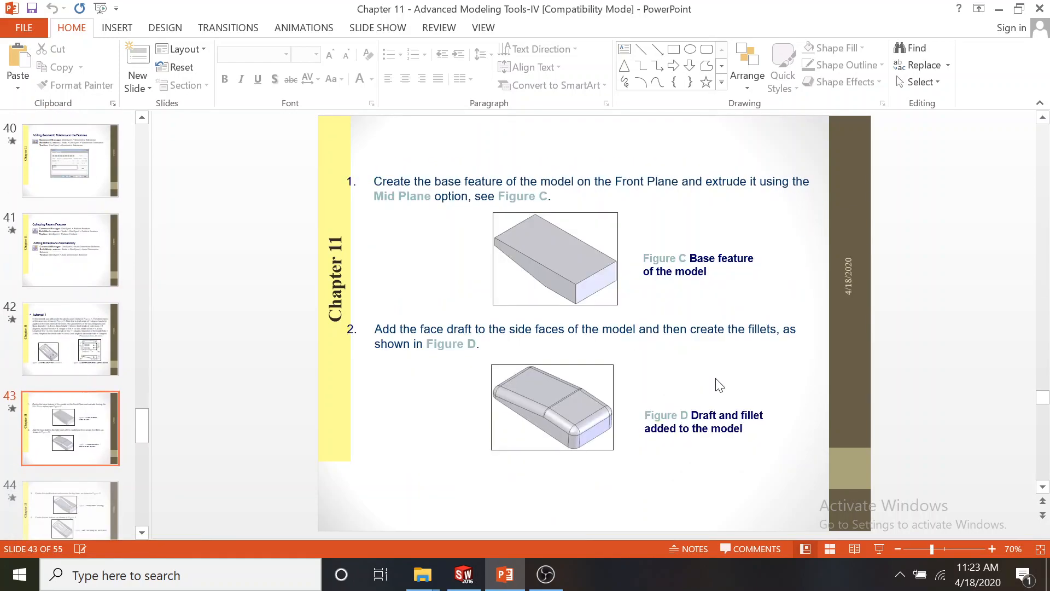
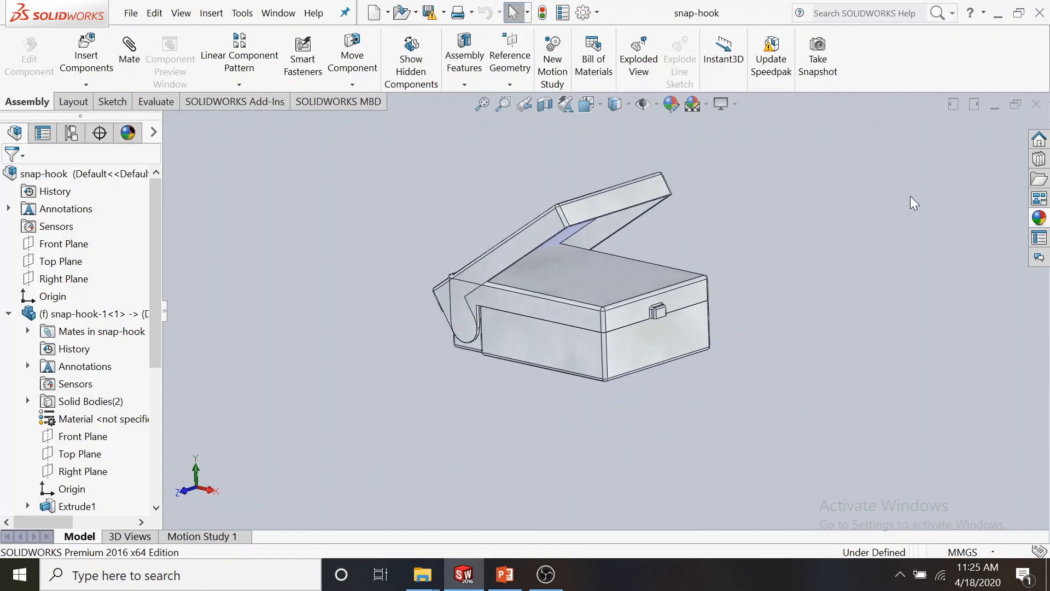
Step: Close the snap-hook assembly and open the part Figure_11-60 from File Explorer
{"action": "left_click", "coordinate": [1037, 104]}
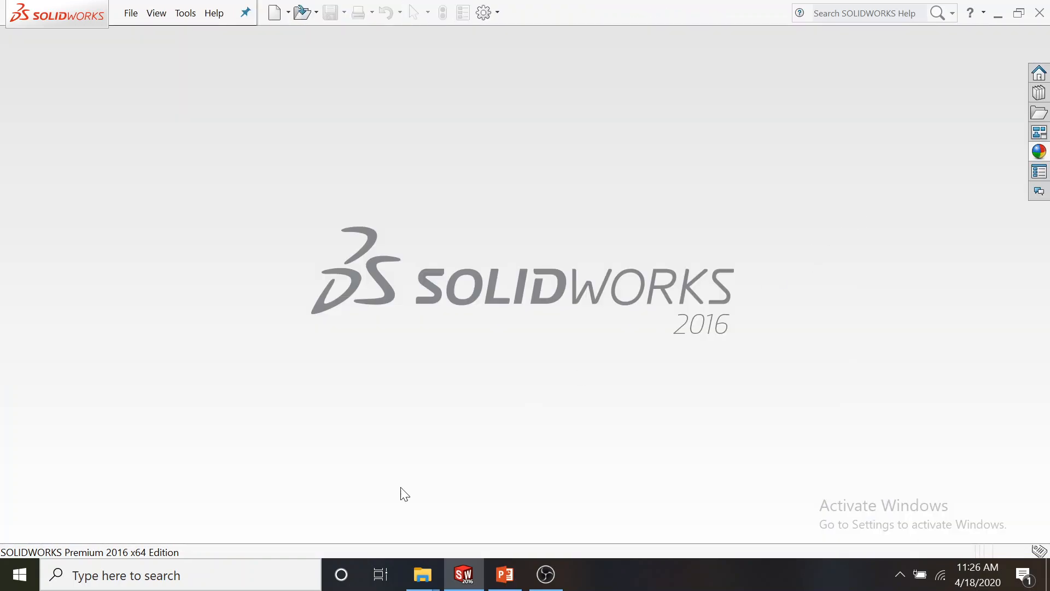
{"action": "left_click", "coordinate": [422, 574]}
{"action": "left_click", "coordinate": [335, 487]}
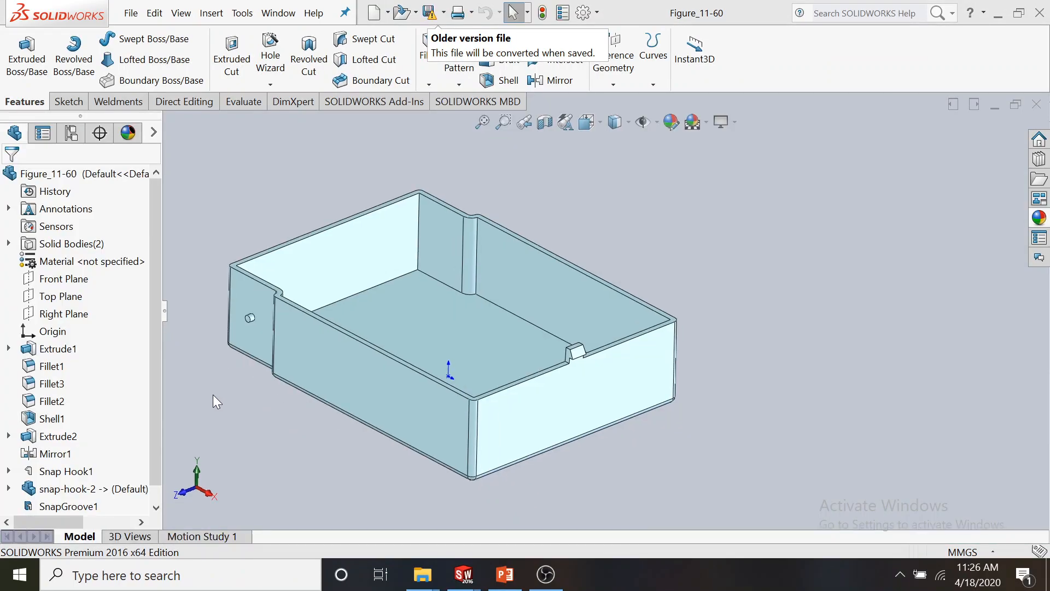
Step: Review the box part's feature list and show the hidden lid body snap-hook-2
{"action": "left_click_drag", "start_coordinate": [155, 395], "coordinate": [151, 451]}
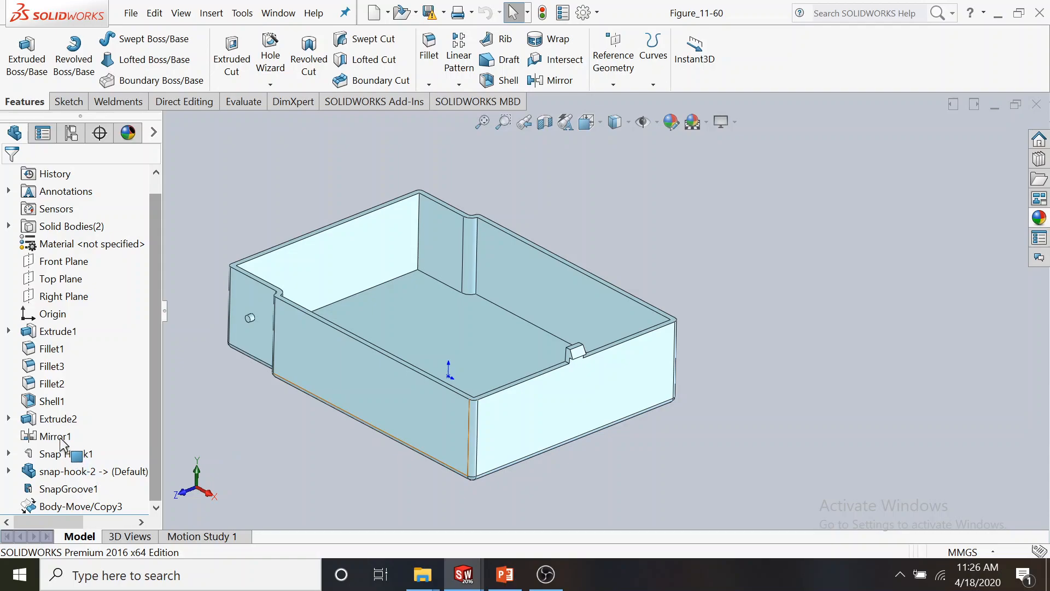
{"action": "scroll", "coordinate": [57, 420], "scroll_direction": "up", "scroll_amount": 1}
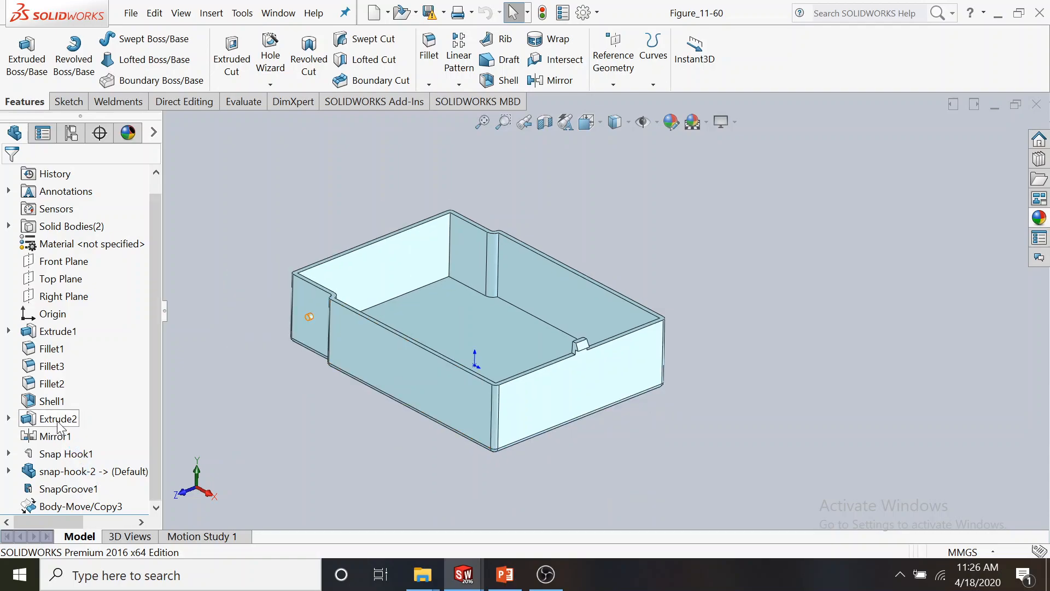
{"action": "left_click", "coordinate": [58, 420]}
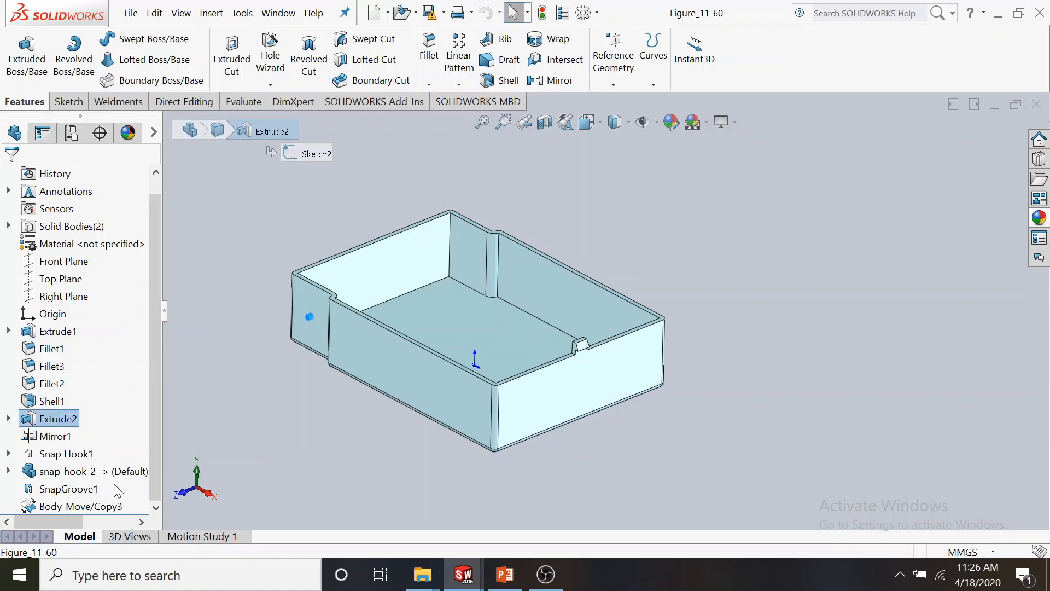
{"action": "left_click", "coordinate": [62, 506]}
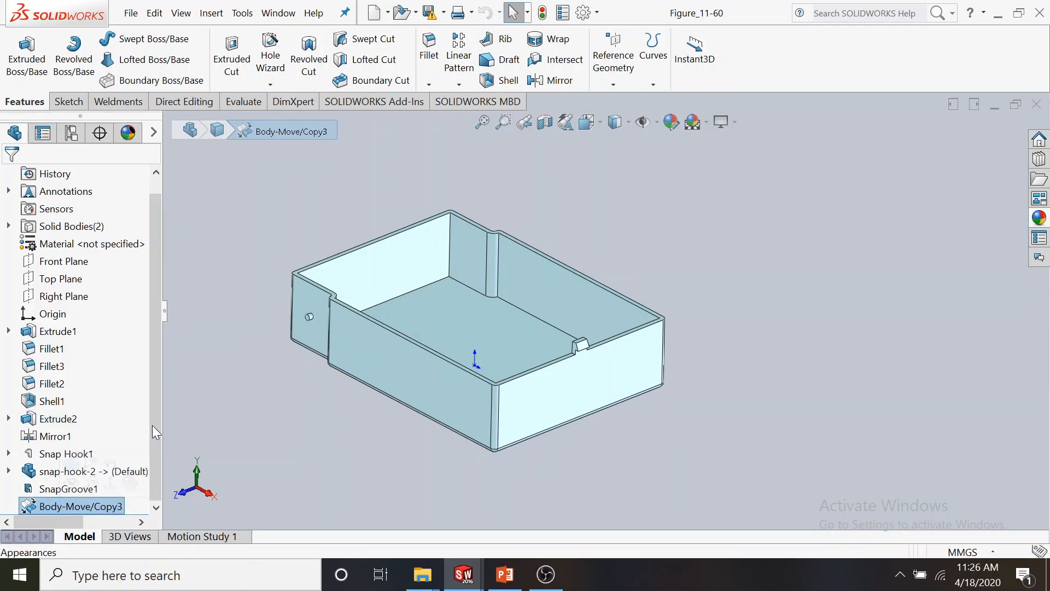
{"action": "left_click", "coordinate": [71, 482]}
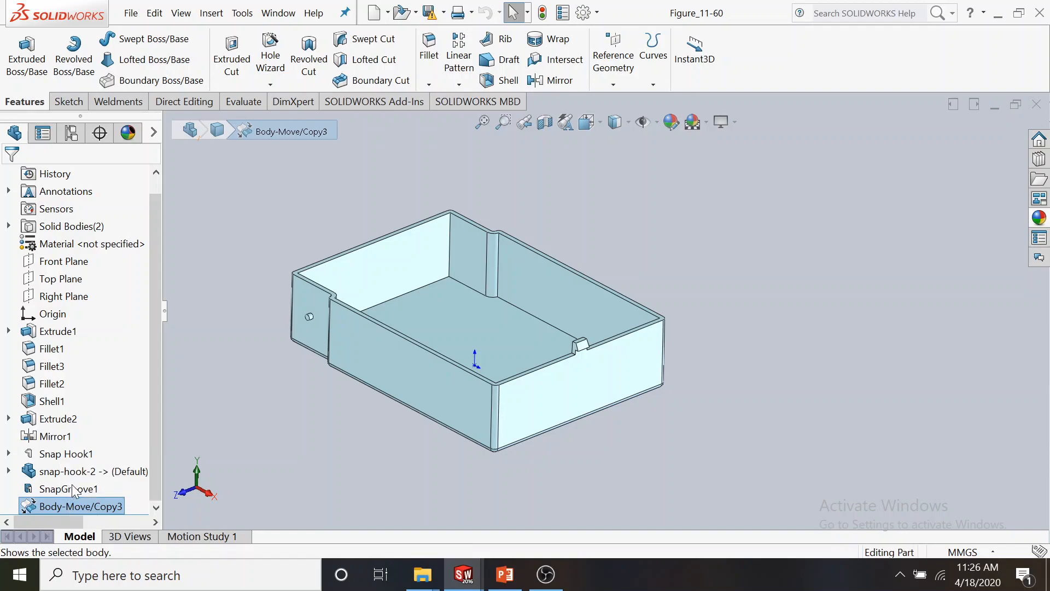
{"action": "scroll", "coordinate": [320, 418], "scroll_direction": "up", "scroll_amount": 1}
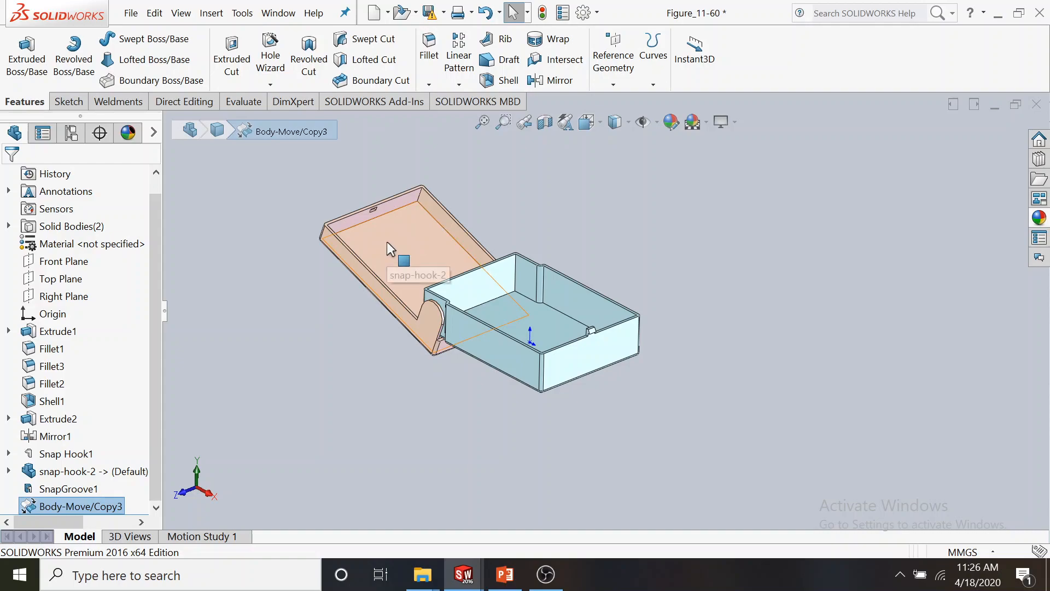
{"action": "left_click_drag", "start_coordinate": [156, 243], "coordinate": [156, 297]}
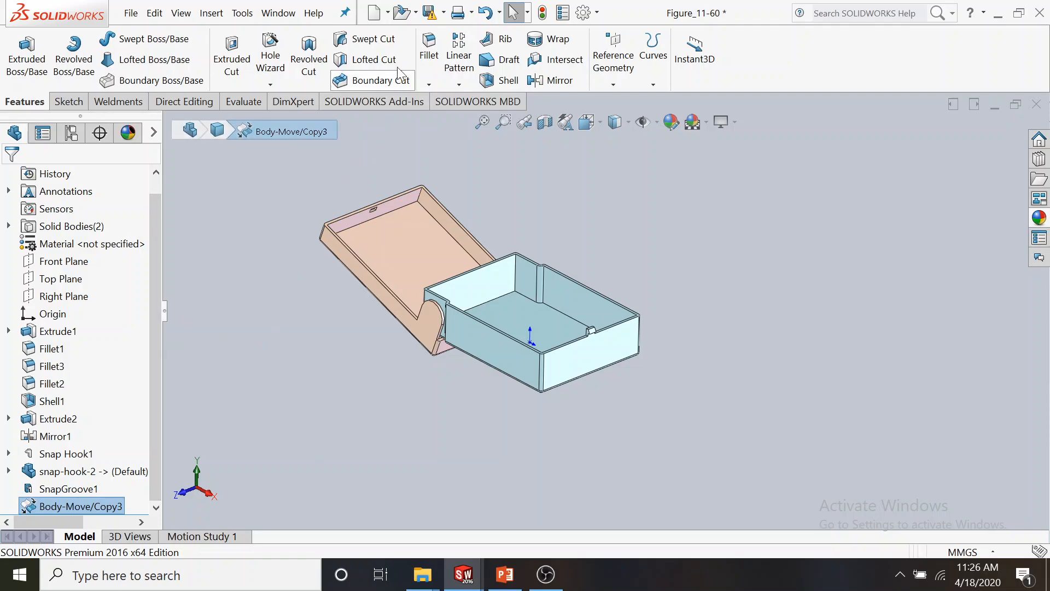
{"action": "left_click", "coordinate": [443, 12]}
{"action": "left_click", "coordinate": [459, 54]}
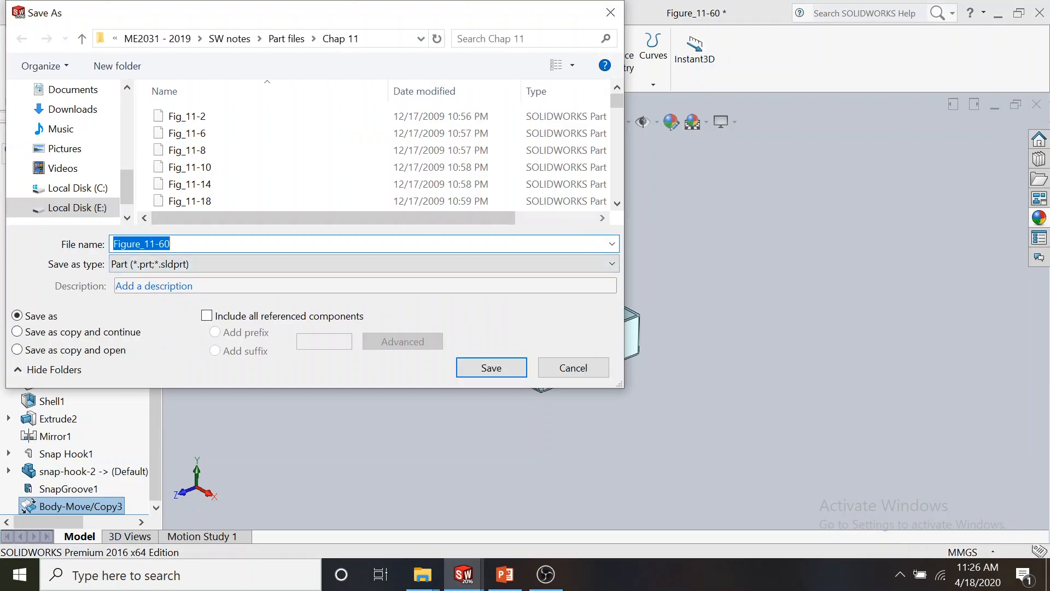
{"action": "left_click", "coordinate": [556, 367]}
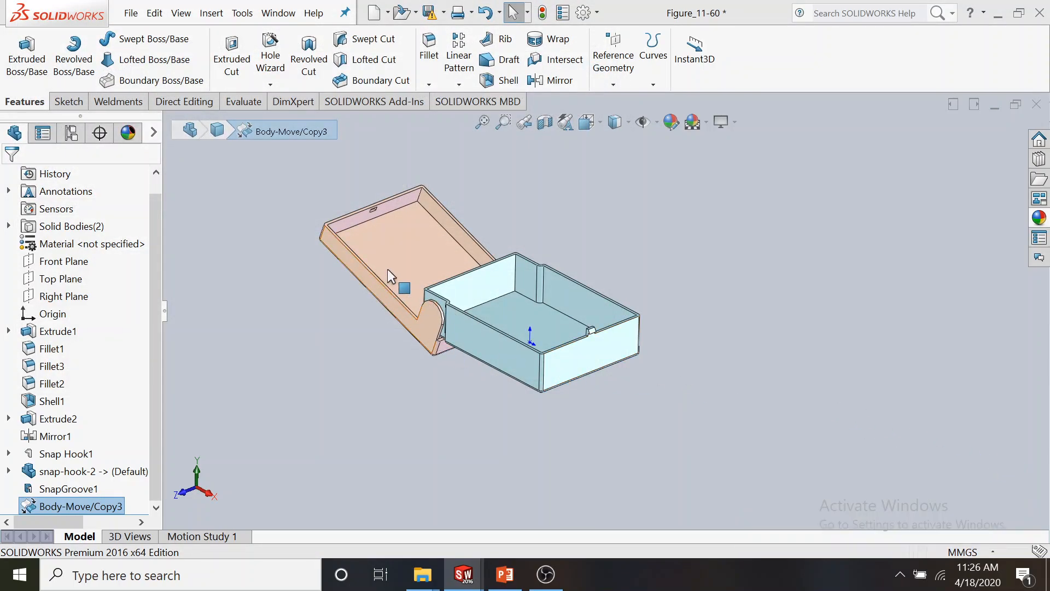
Step: Suppress the Body-Move/Copy3 feature that holds the lid open
{"action": "scroll", "coordinate": [429, 233], "scroll_direction": "down", "scroll_amount": 1}
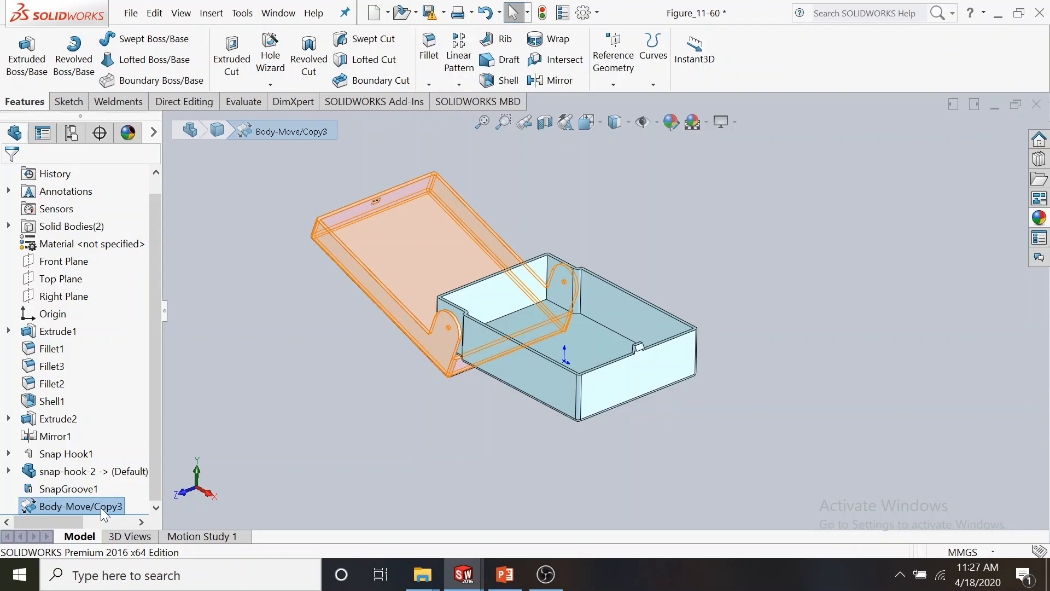
{"action": "right_click", "coordinate": [100, 507]}
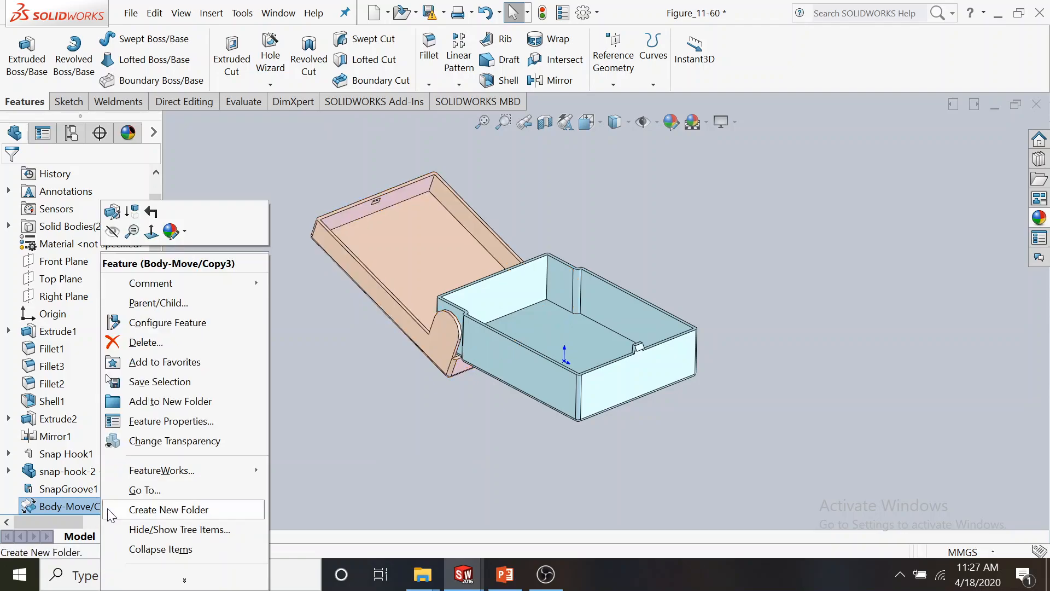
{"action": "left_click", "coordinate": [134, 213]}
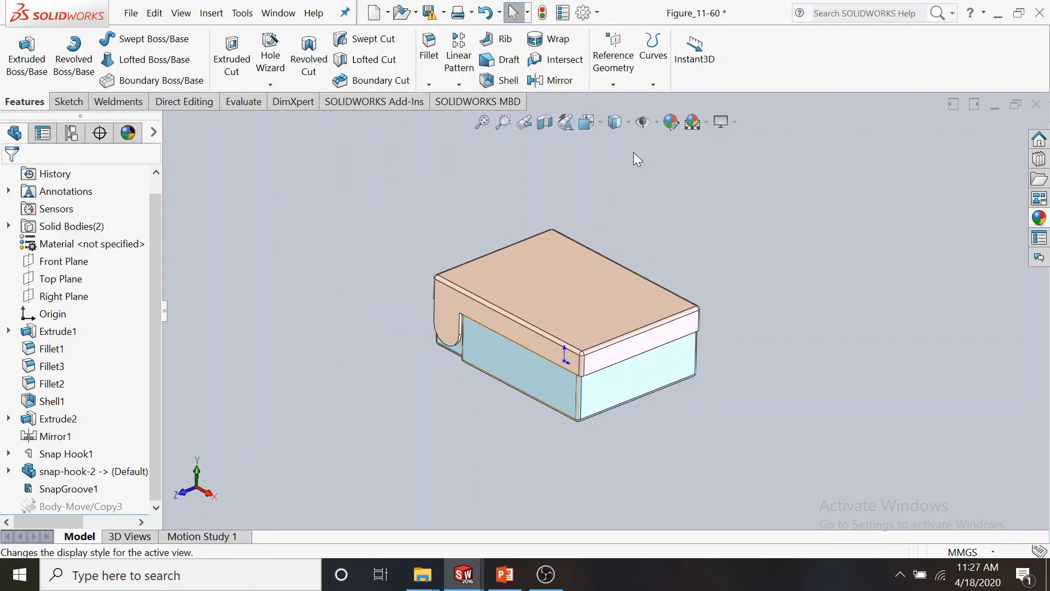
Step: Display the closed box with hidden lines visible to examine the hook and groove, and restore the shaded with edges display
{"action": "left_click", "coordinate": [614, 121]}
{"action": "left_click", "coordinate": [617, 208]}
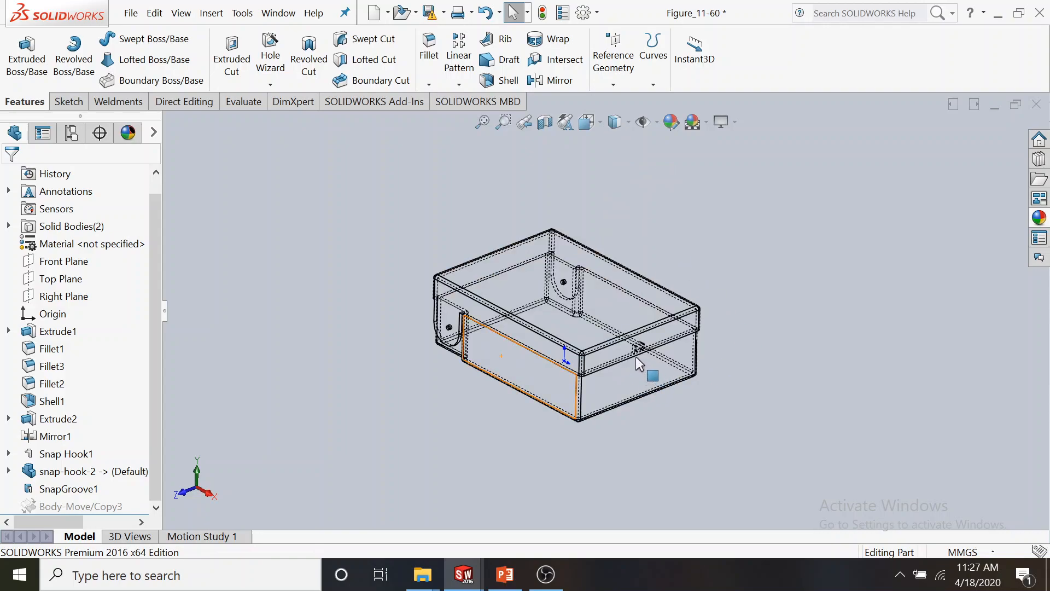
{"action": "scroll", "coordinate": [635, 356], "scroll_direction": "down", "scroll_amount": 2}
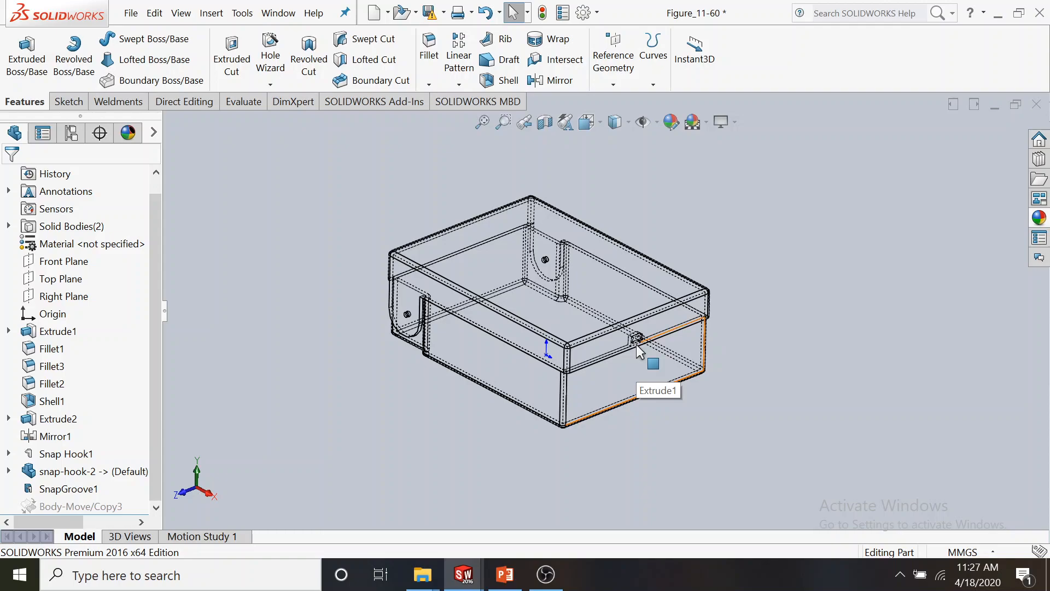
{"action": "scroll", "coordinate": [635, 344], "scroll_direction": "down", "scroll_amount": 2}
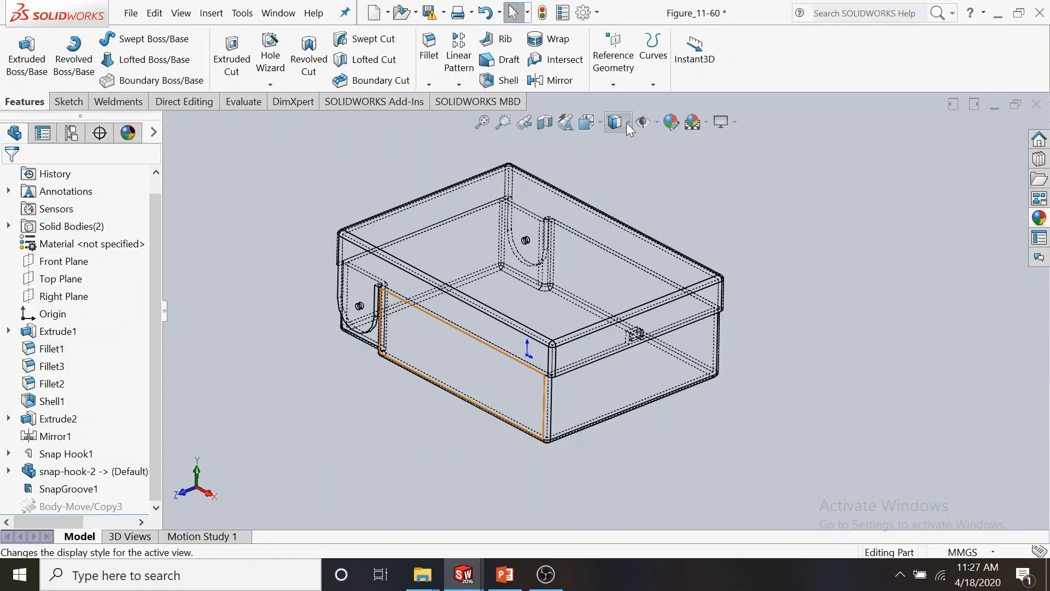
{"action": "left_click", "coordinate": [622, 160]}
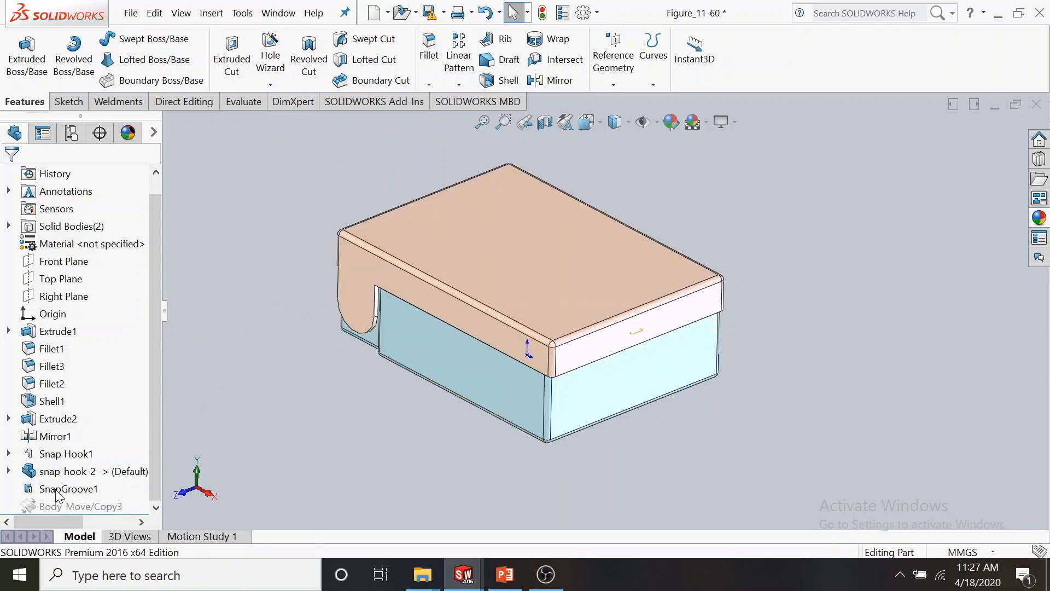
Step: Suppress the SnapGroove1 and Snap Hook1 features of the box part
{"action": "left_click", "coordinate": [73, 489]}
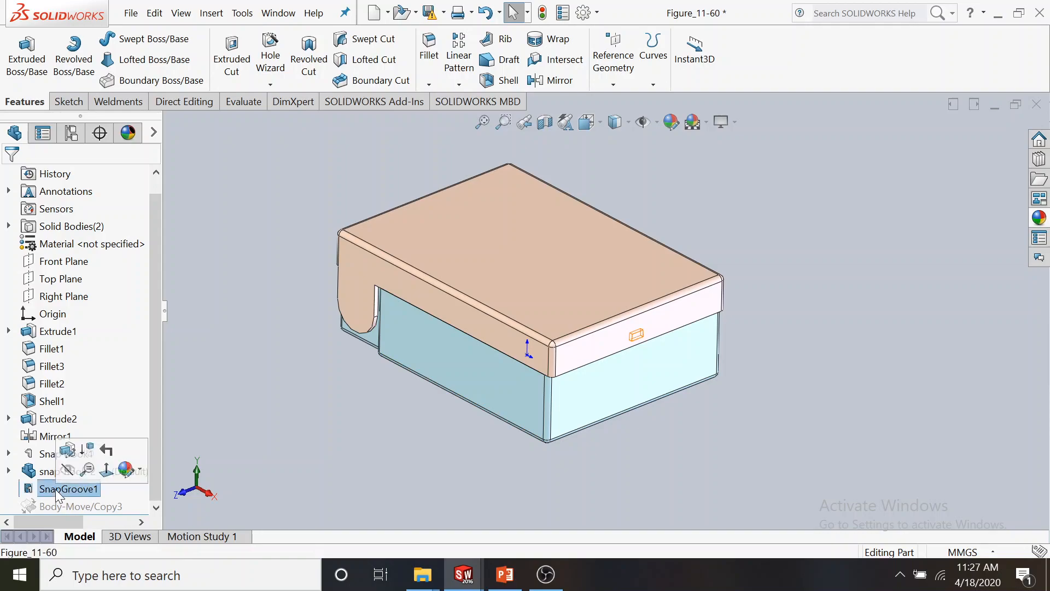
{"action": "left_click", "coordinate": [90, 452]}
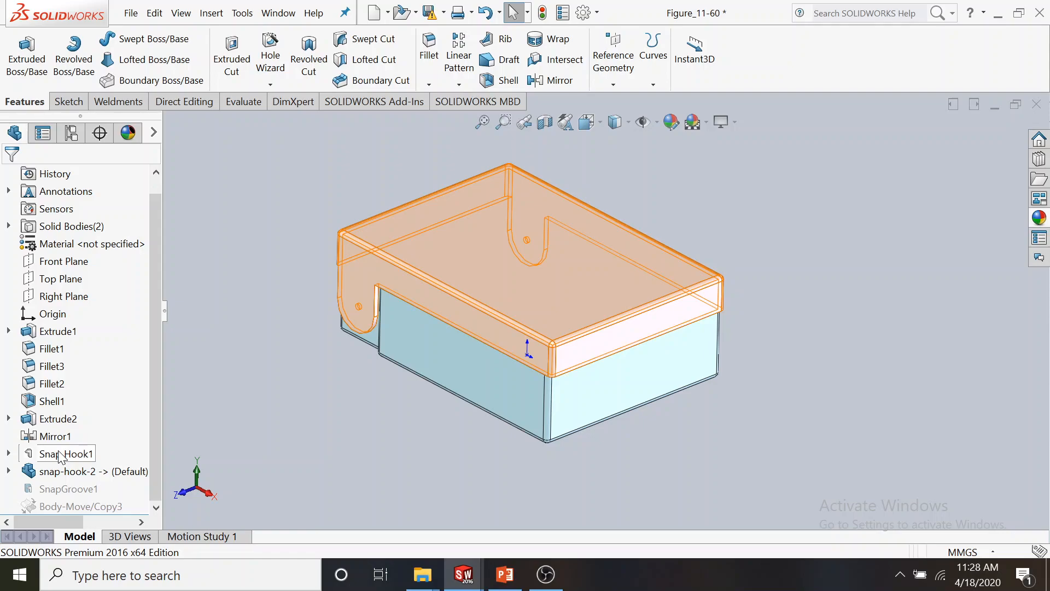
{"action": "right_click", "coordinate": [60, 454]}
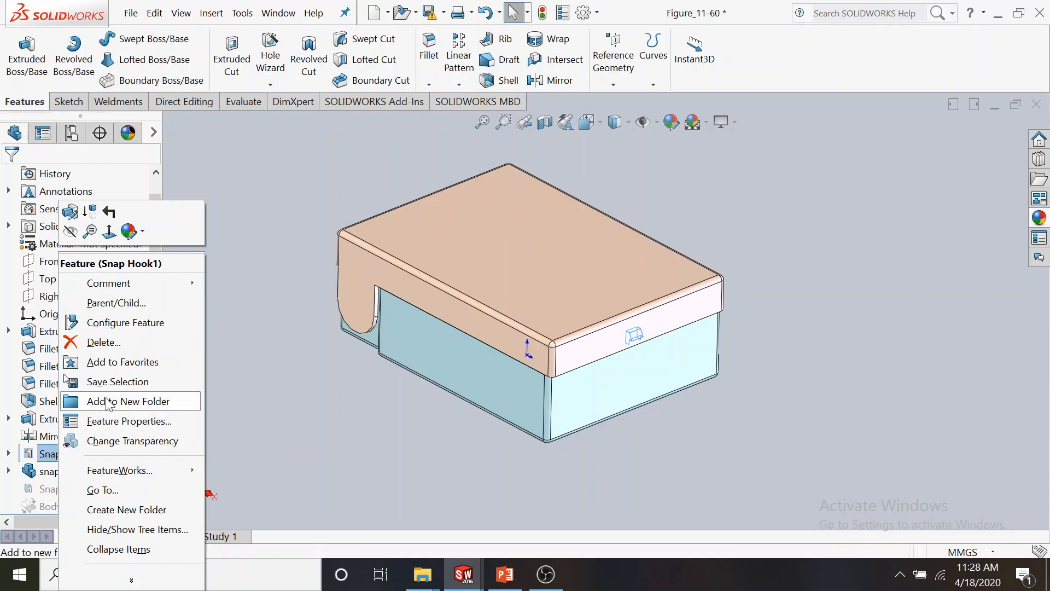
{"action": "left_click", "coordinate": [93, 216]}
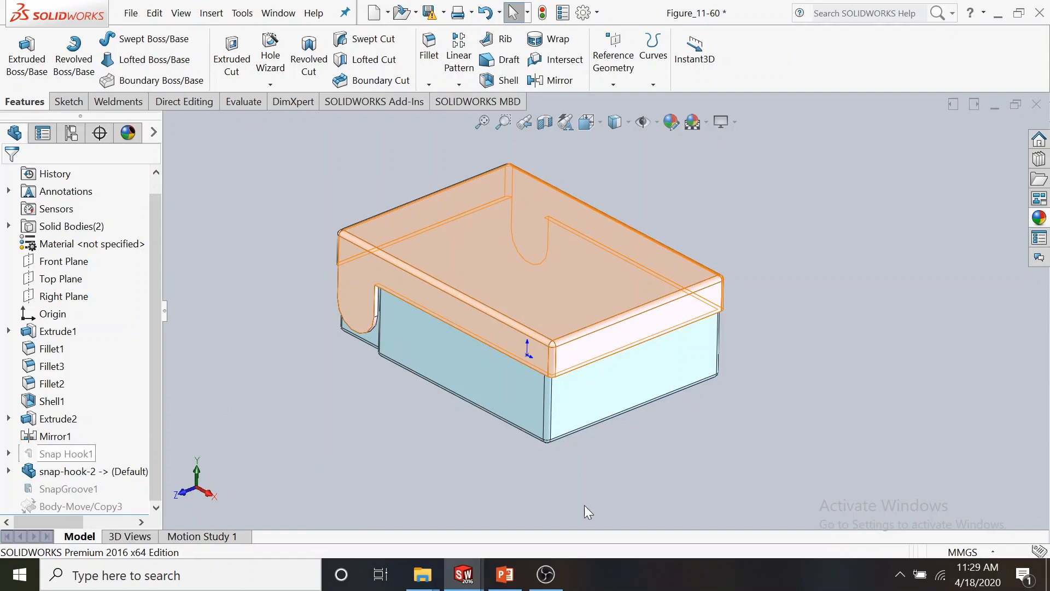
{"action": "left_click", "coordinate": [545, 575]}
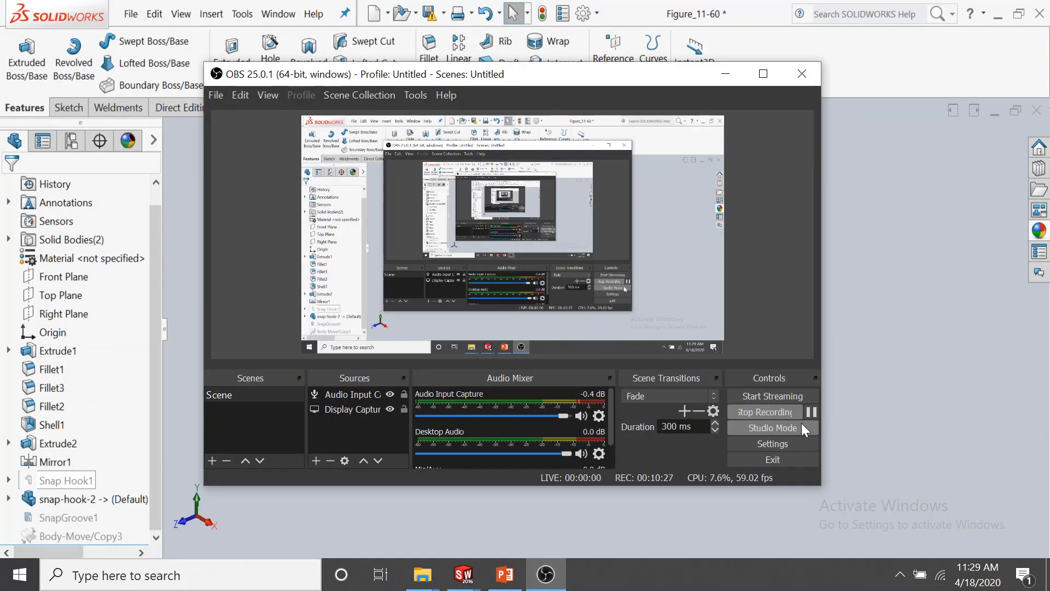
{"action": "left_click", "coordinate": [813, 411]}
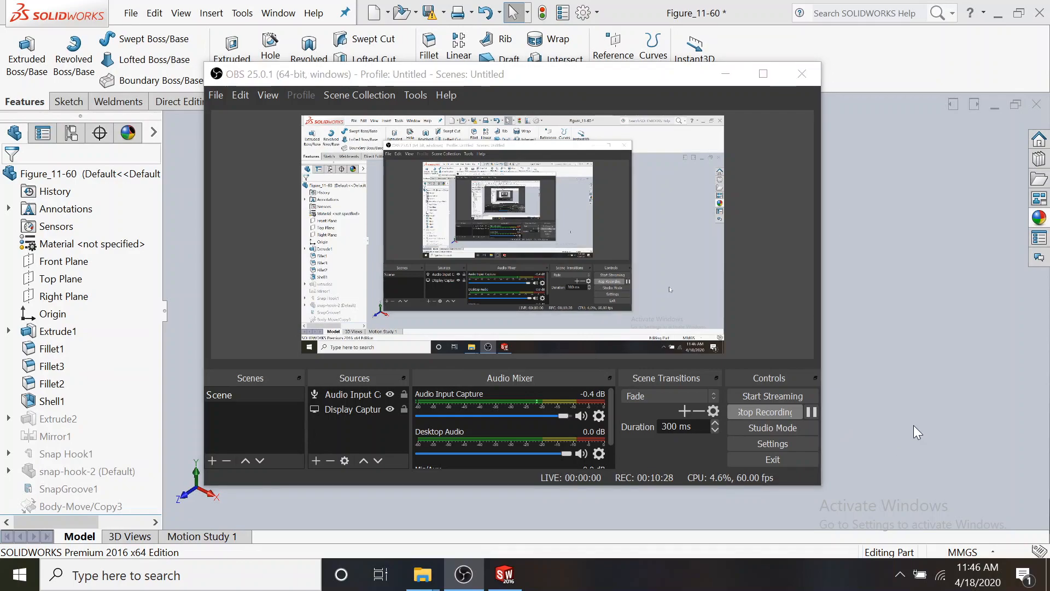
{"action": "left_click", "coordinate": [897, 225]}
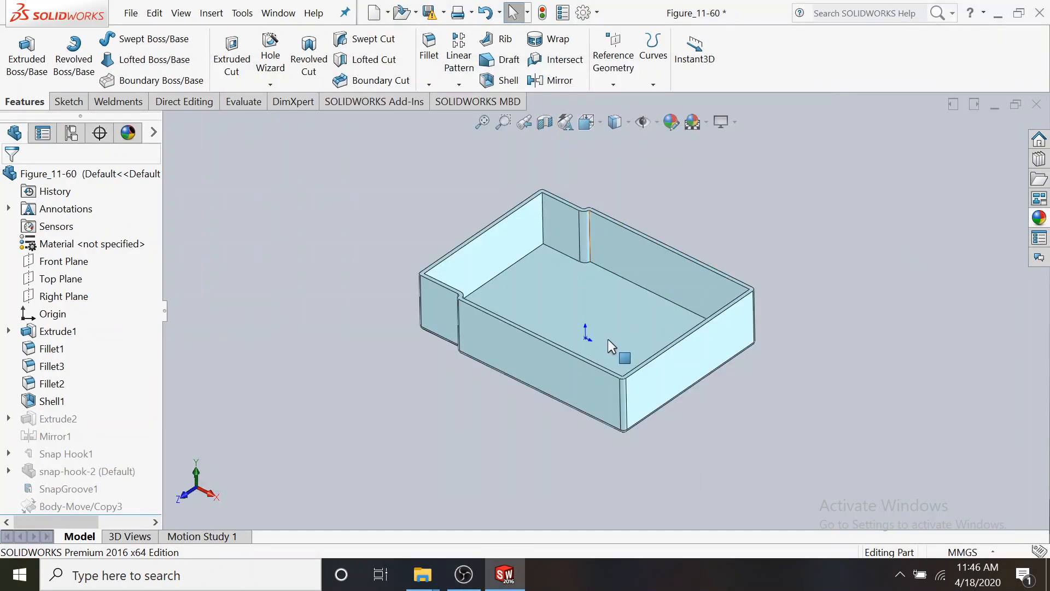
Step: Start a Snap Hook fastening feature and place the hook on the box's upper rim face, along the short end wall
{"action": "scroll", "coordinate": [661, 340], "scroll_direction": "down", "scroll_amount": 2}
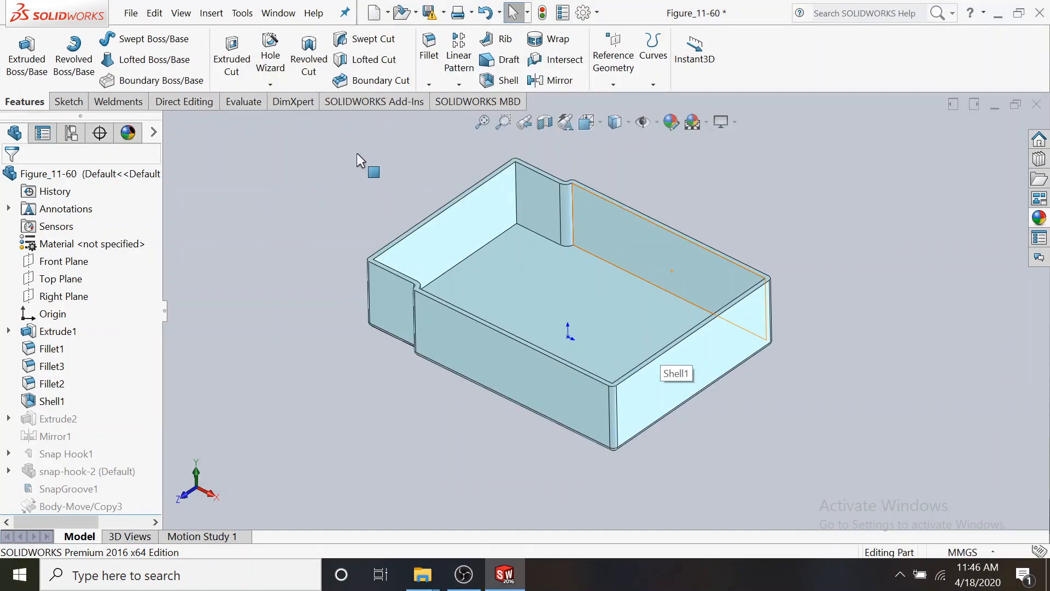
{"action": "left_click", "coordinate": [211, 13]}
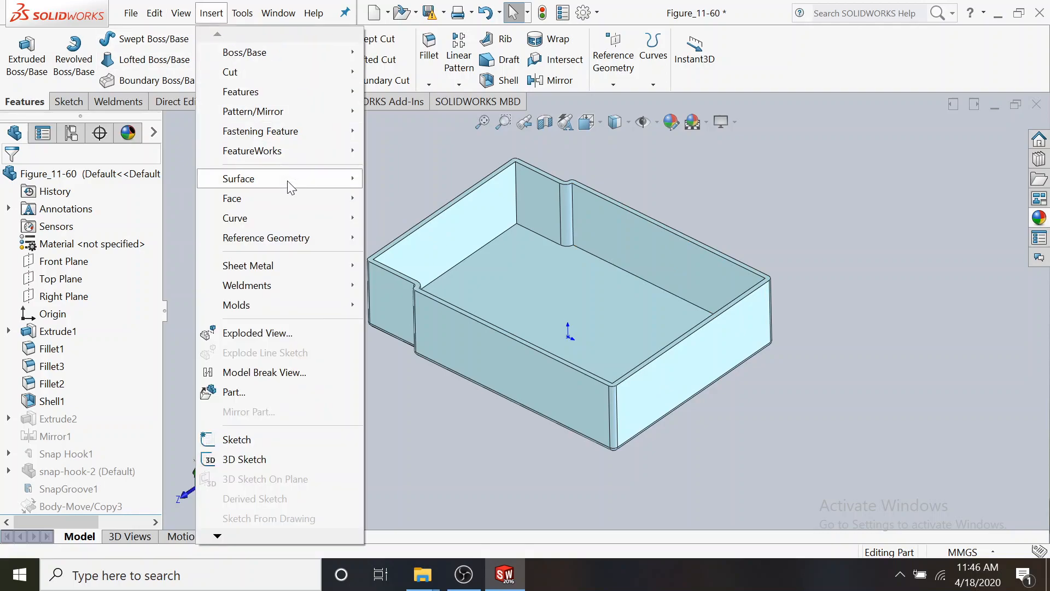
{"action": "mouse_move", "coordinate": [315, 133]}
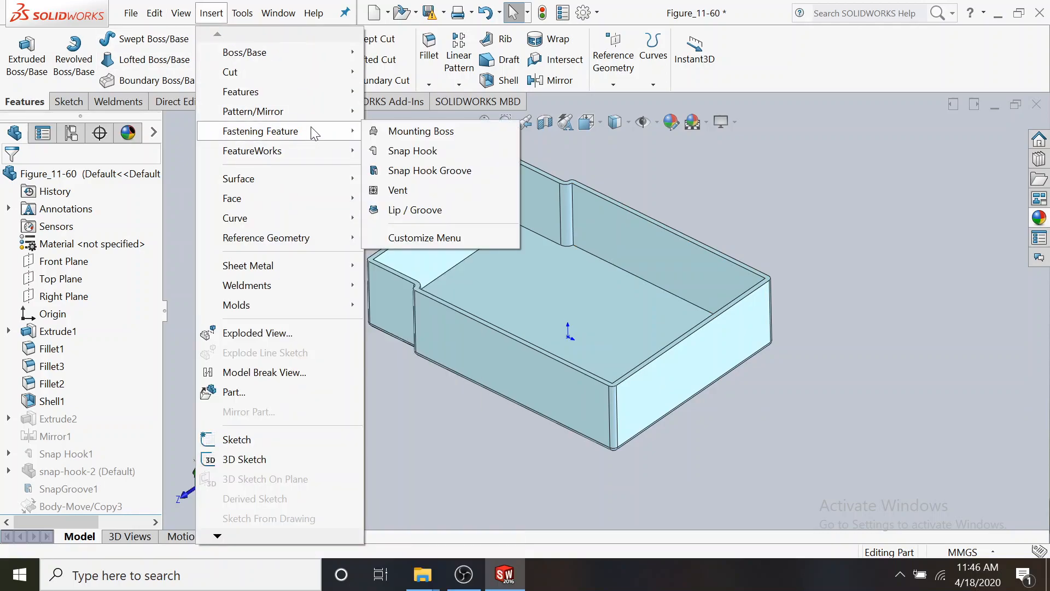
{"action": "left_click", "coordinate": [413, 151]}
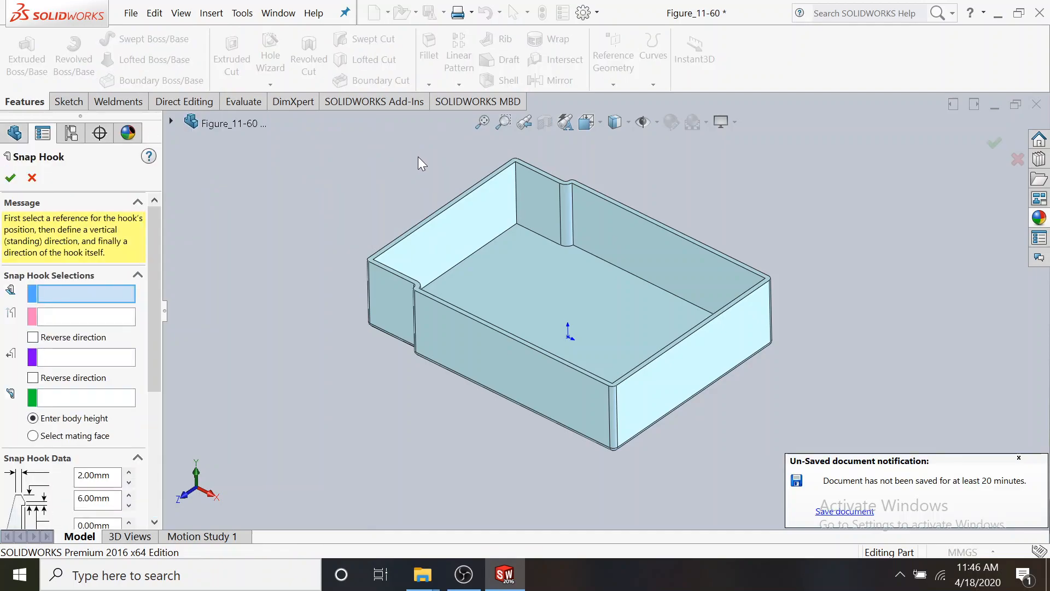
{"action": "left_click", "coordinate": [1019, 458]}
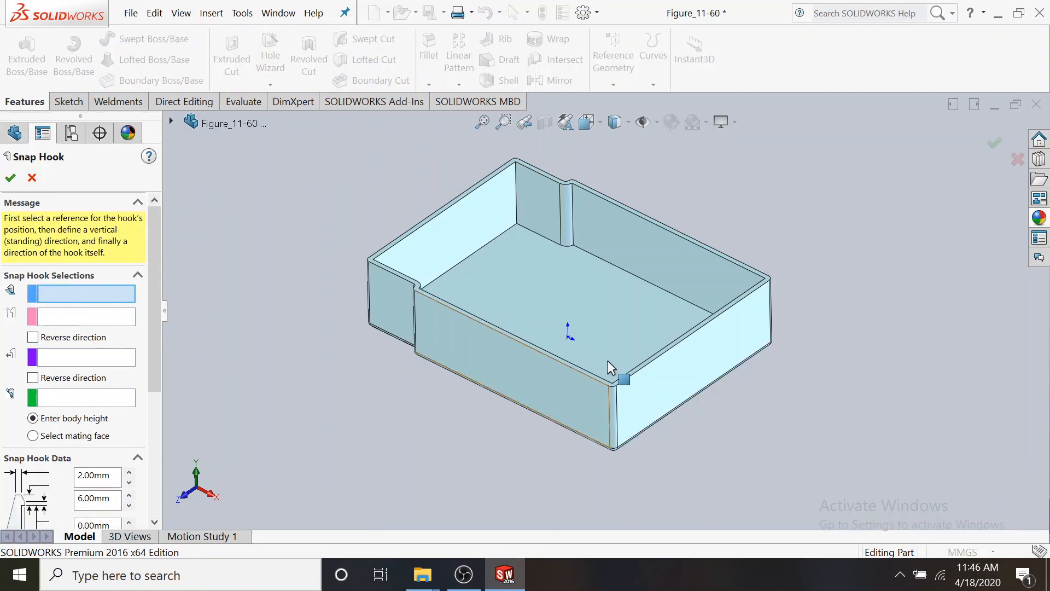
{"action": "scroll", "coordinate": [667, 358], "scroll_direction": "down", "scroll_amount": 2}
{"action": "scroll", "coordinate": [666, 358], "scroll_direction": "down", "scroll_amount": 1}
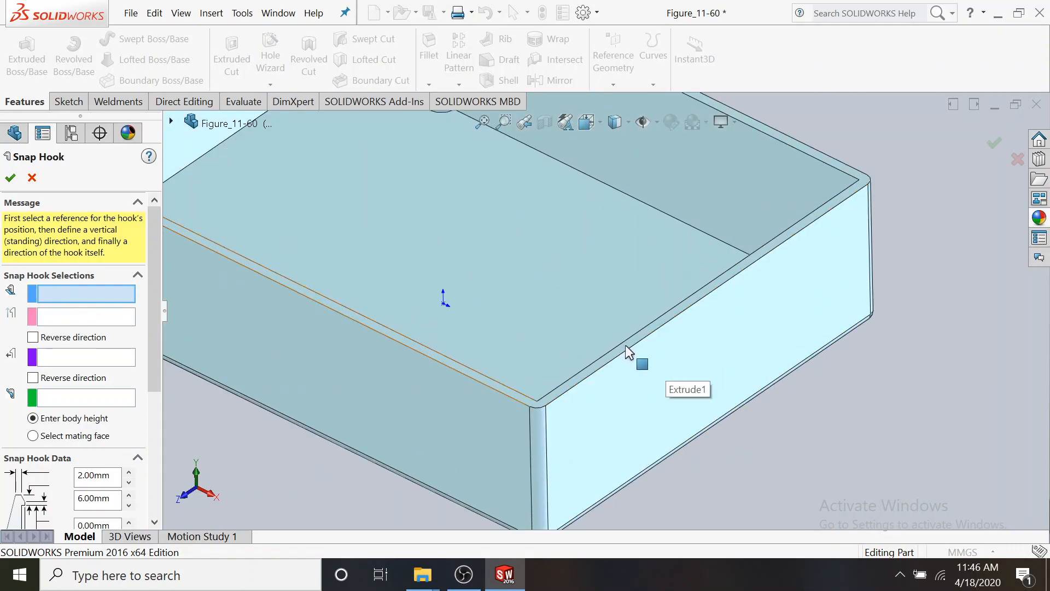
{"action": "left_click", "coordinate": [467, 290]}
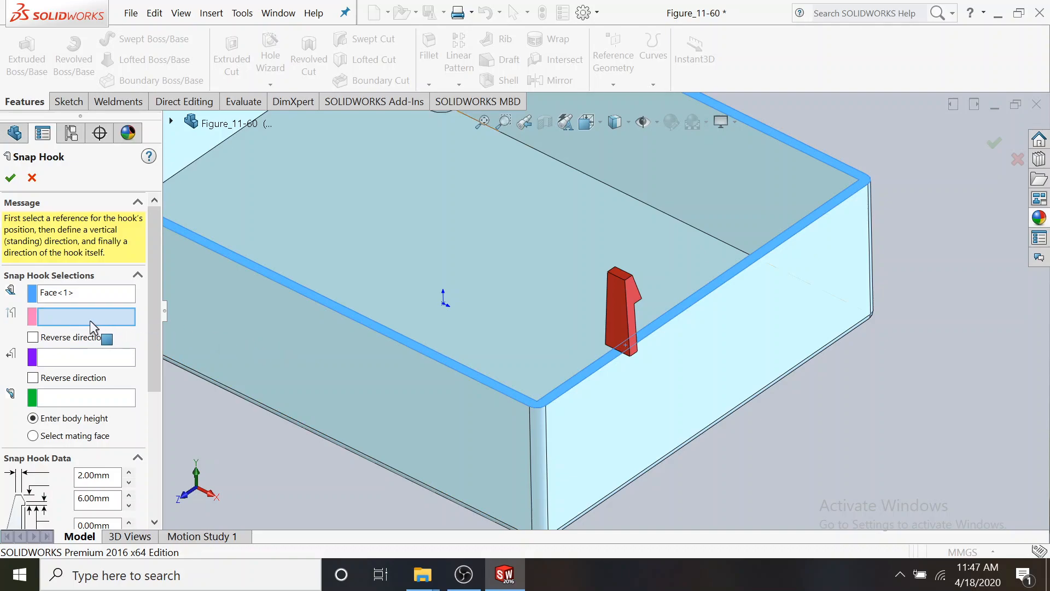
Step: Define the hook's vertical direction with the corner's vertical edge, reversed, and use the outer end face as hook direction and mating face
{"action": "left_click", "coordinate": [547, 445]}
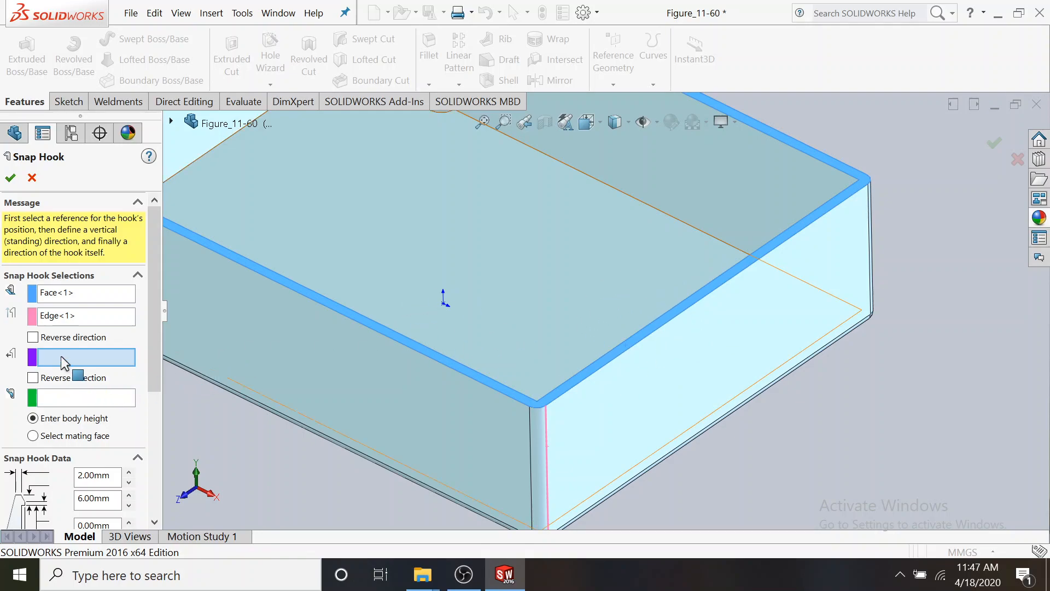
{"action": "scroll", "coordinate": [61, 356], "scroll_direction": "up", "scroll_amount": 1}
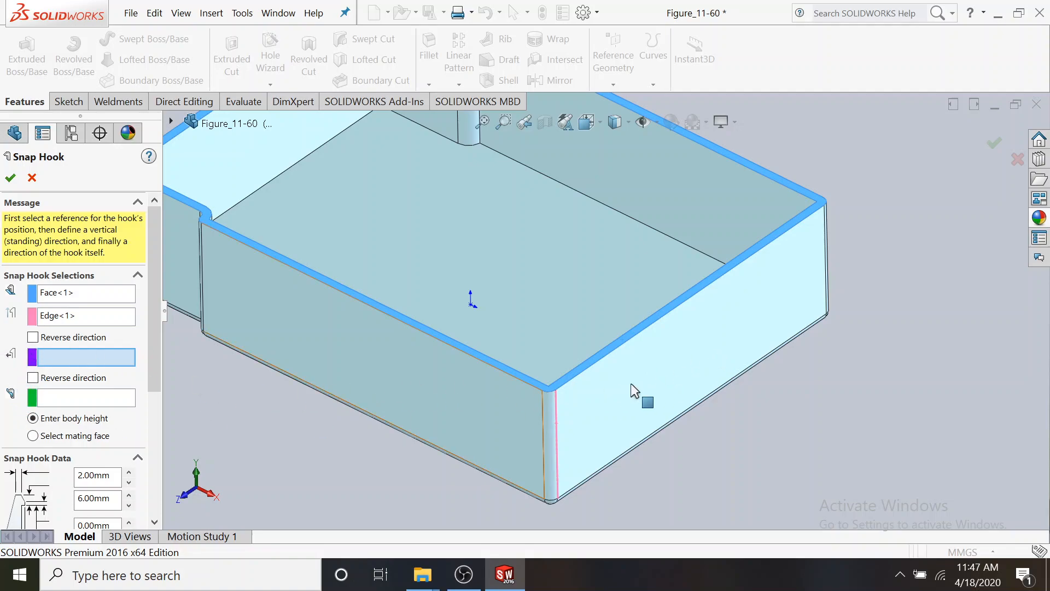
{"action": "left_click", "coordinate": [809, 401]}
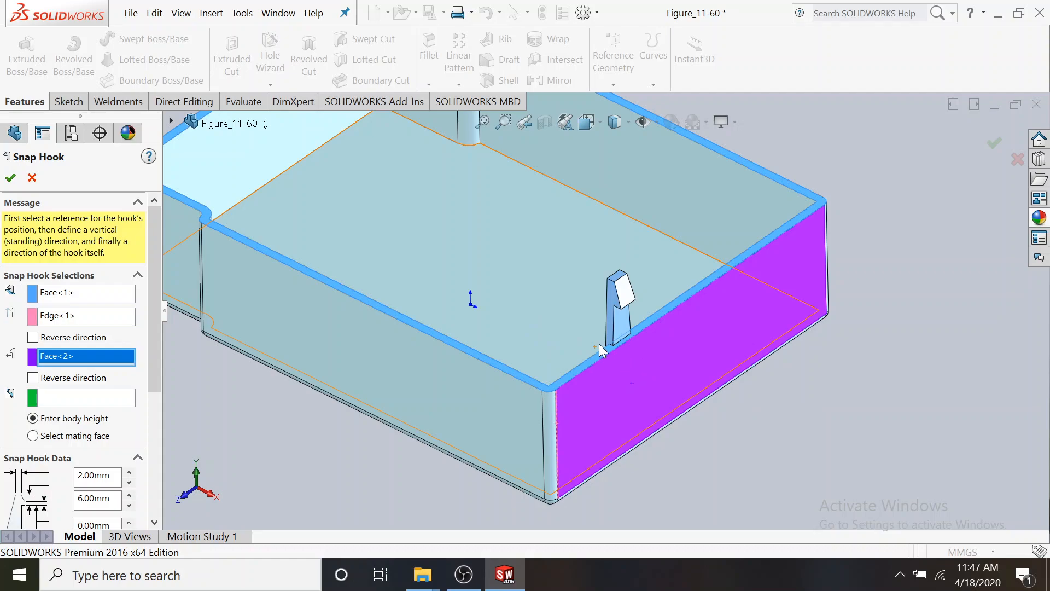
{"action": "left_click", "coordinate": [33, 337]}
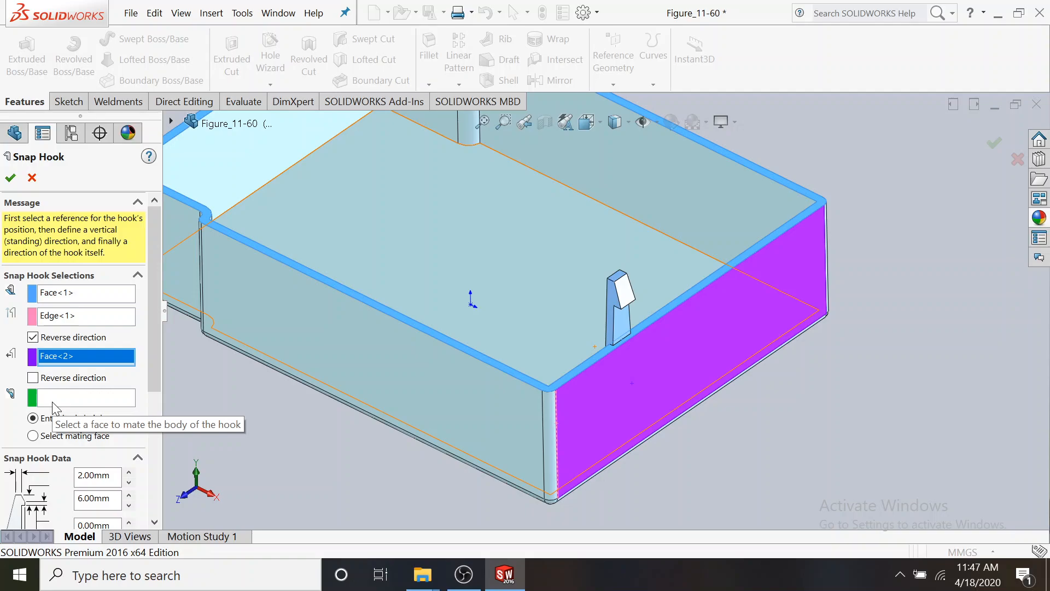
{"action": "left_click", "coordinate": [55, 407]}
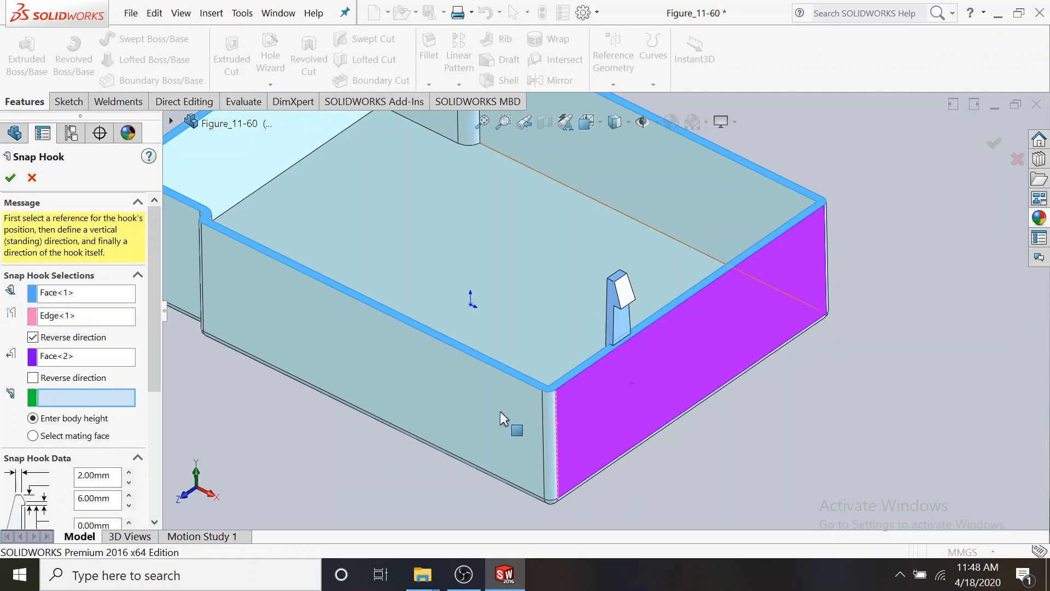
{"action": "left_click", "coordinate": [688, 395]}
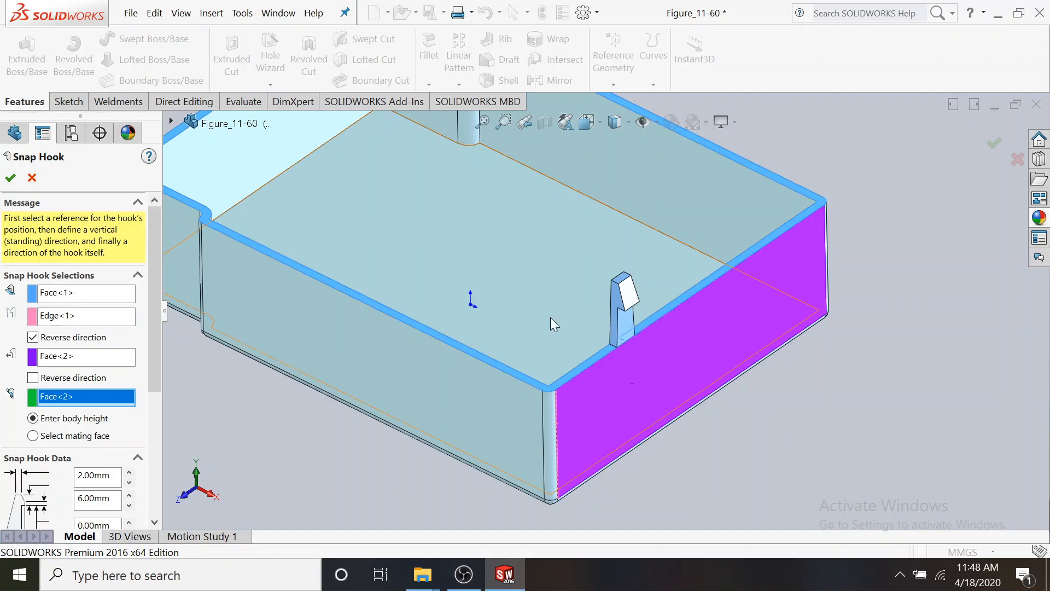
Step: Inspect the hook preview from several sides and set the hook height to 3 mm and the depth at its top to 1 mm
{"action": "middle_click_drag", "start_coordinate": [550, 317], "coordinate": [125, 298]}
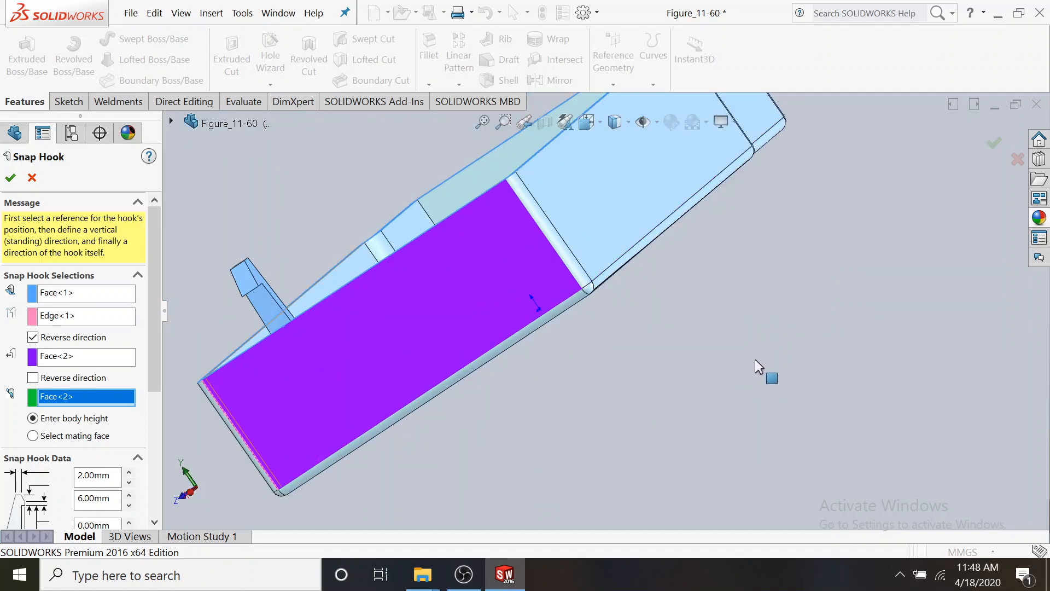
{"action": "middle_click_drag", "start_coordinate": [795, 349], "coordinate": [398, 361]}
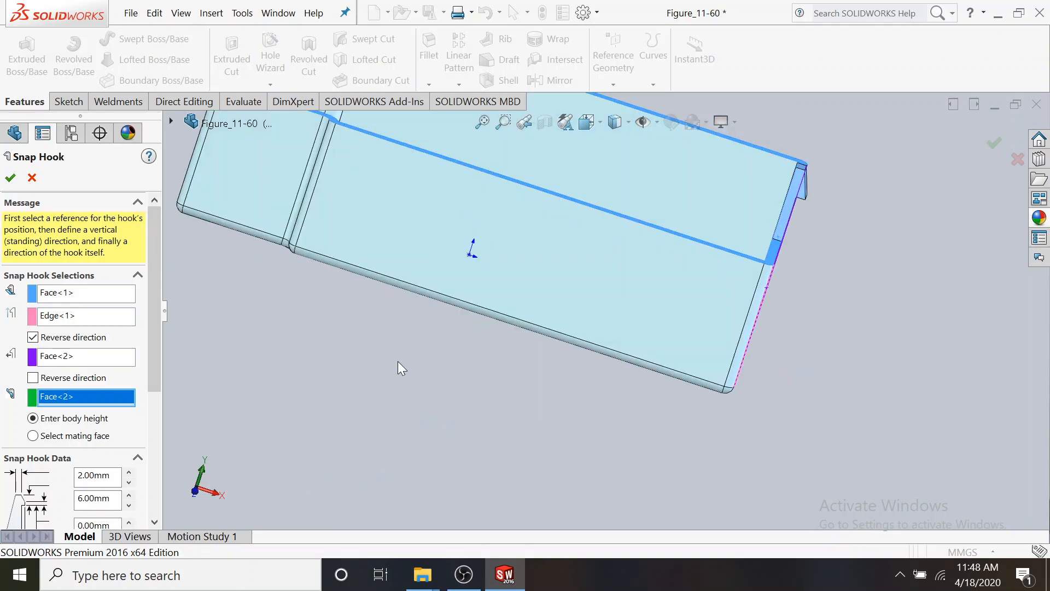
{"action": "scroll", "coordinate": [469, 359], "scroll_direction": "up", "scroll_amount": 3}
{"action": "middle_click_drag", "start_coordinate": [469, 359], "coordinate": [506, 329]}
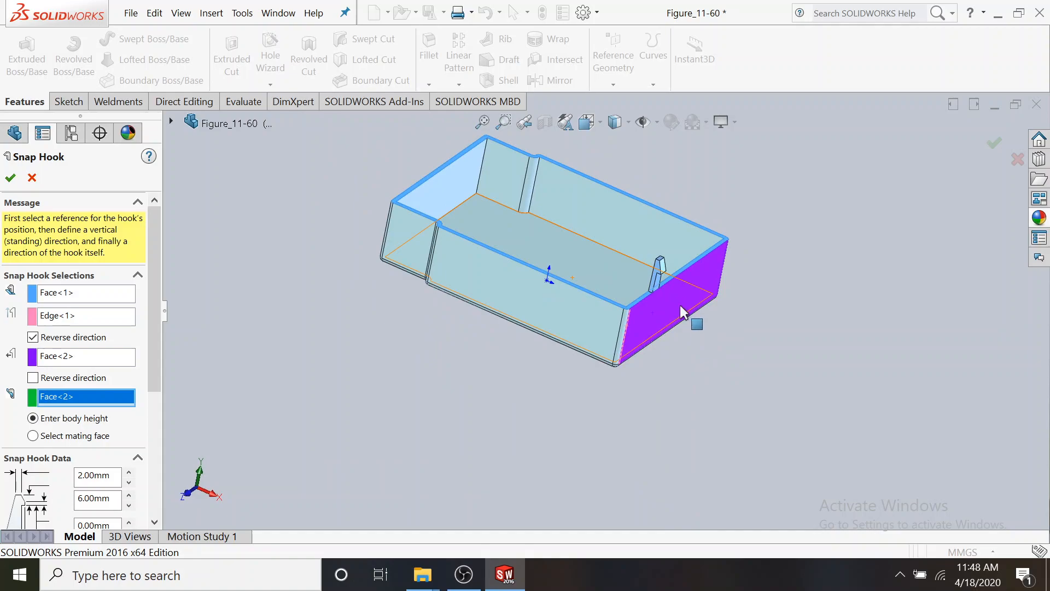
{"action": "scroll", "coordinate": [599, 313], "scroll_direction": "down", "scroll_amount": 1}
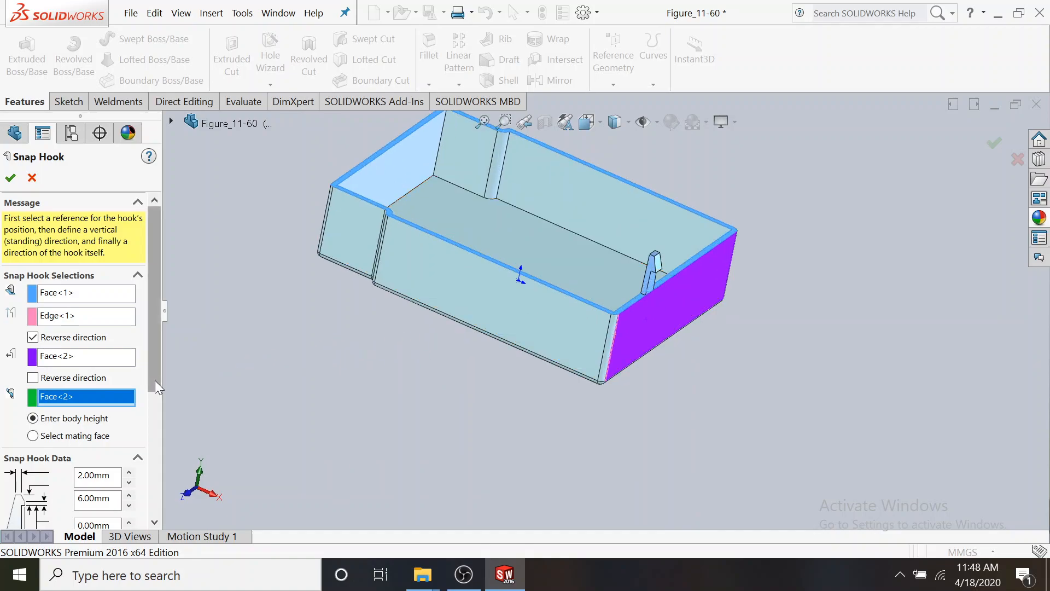
{"action": "left_click_drag", "start_coordinate": [155, 380], "coordinate": [154, 469]}
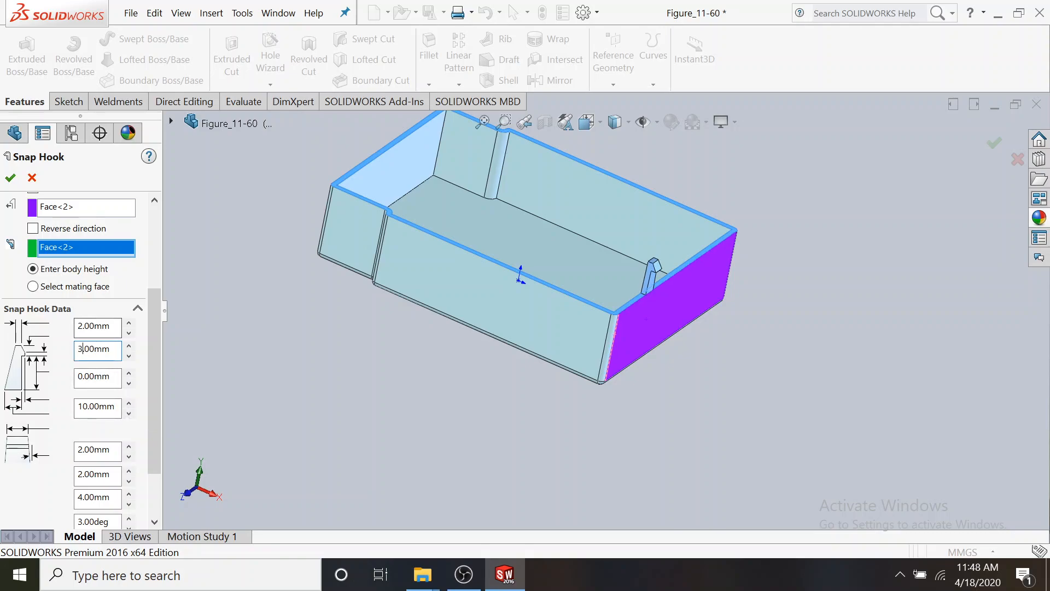
{"action": "left_click_drag", "start_coordinate": [84, 326], "coordinate": [76, 327]}
{"action": "type", "text": "1"}
Step: Set the snap hook's body height to 4 mm and check the shortened hook on the rim
{"action": "left_click_drag", "start_coordinate": [78, 406], "coordinate": [84, 405]}
{"action": "type", "text": "5"}
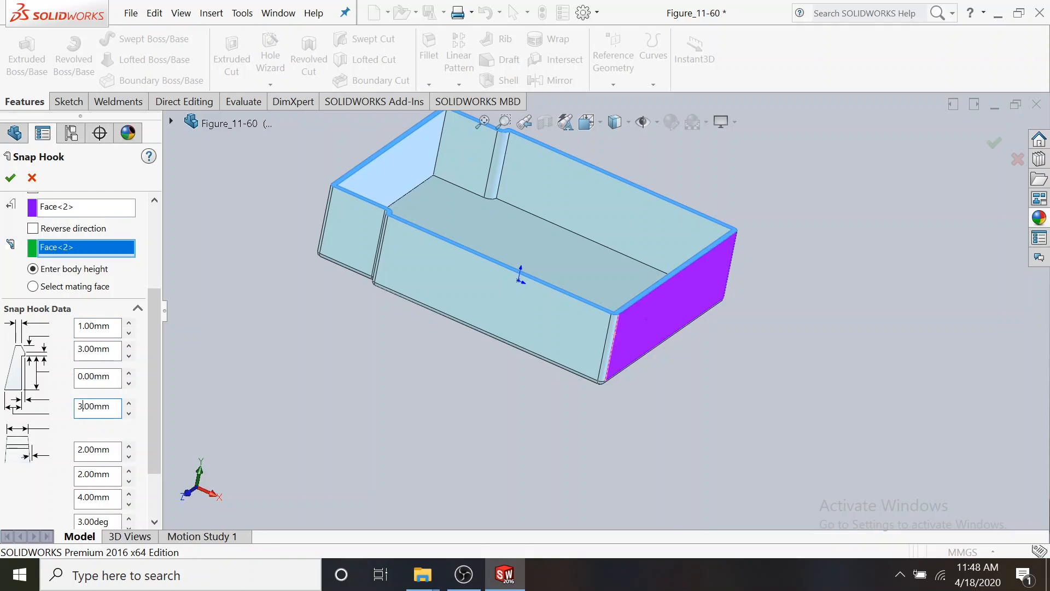
{"action": "left_click_drag", "start_coordinate": [78, 405], "coordinate": [82, 405]}
{"action": "type", "text": "4"}
{"action": "middle_click_drag", "start_coordinate": [673, 366], "coordinate": [656, 327]}
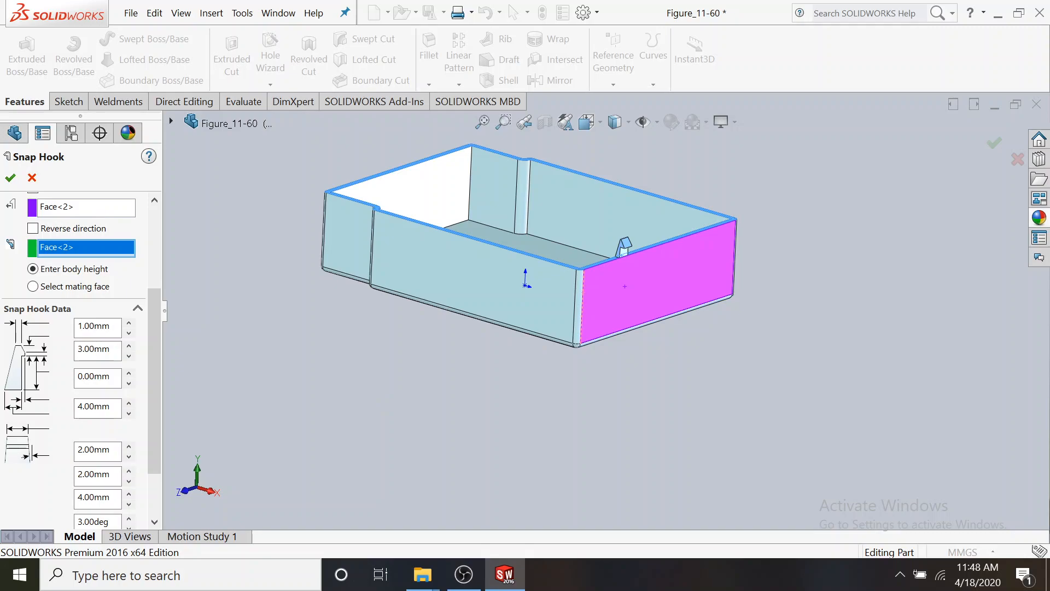
Step: Set the snap hook's hook height to 2 mm and its total width to 3 mm
{"action": "left_click", "coordinate": [79, 349]}
{"action": "left_click_drag", "start_coordinate": [78, 349], "coordinate": [84, 349]}
{"action": "type", "text": "2"}
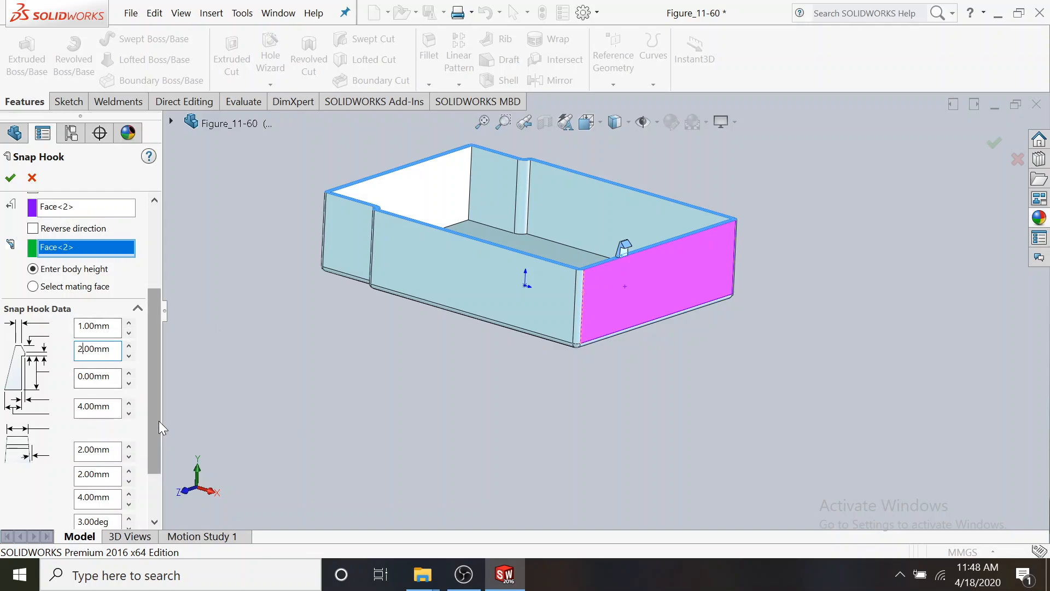
{"action": "left_click_drag", "start_coordinate": [159, 422], "coordinate": [159, 457]}
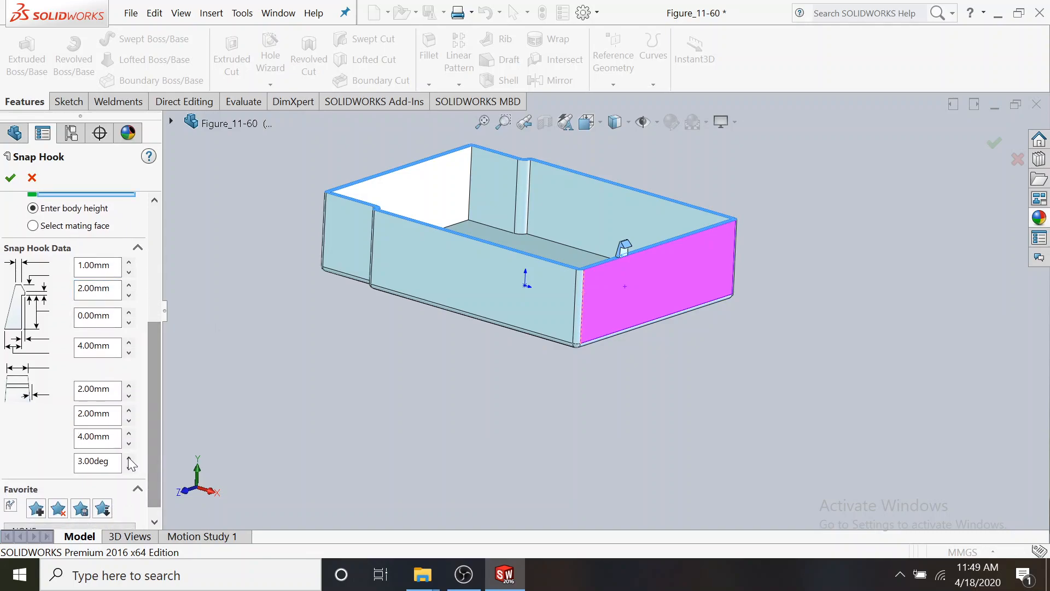
{"action": "double_click", "coordinate": [81, 436]}
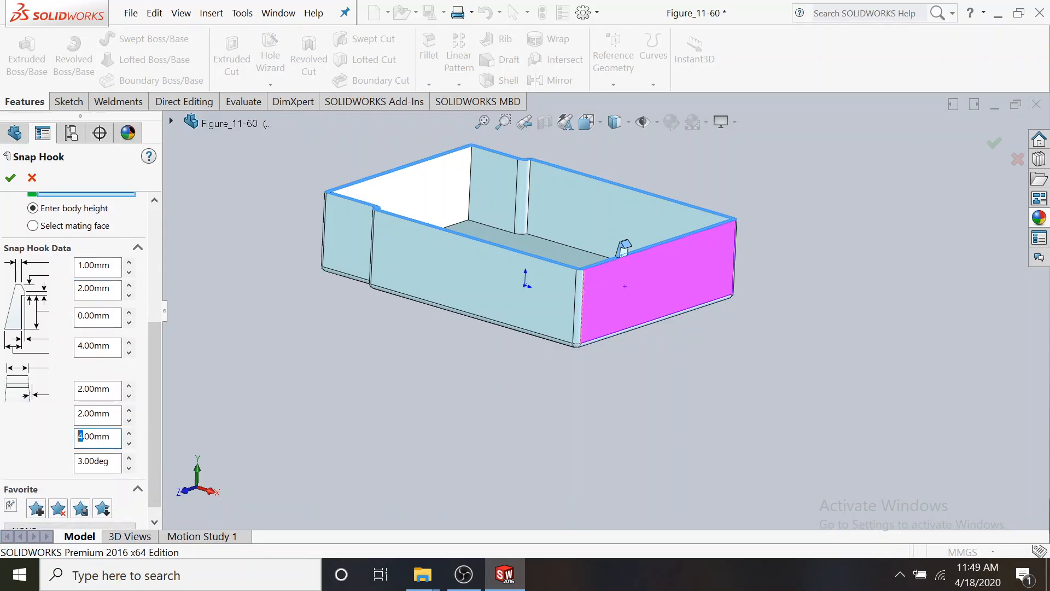
{"action": "type", "text": "3"}
{"action": "mouse_move", "coordinate": [152, 412]}
{"action": "left_mouse_down"}
{"action": "mouse_move", "coordinate": [155, 382]}
{"action": "mouse_move", "coordinate": [149, 405]}
{"action": "left_mouse_up"}
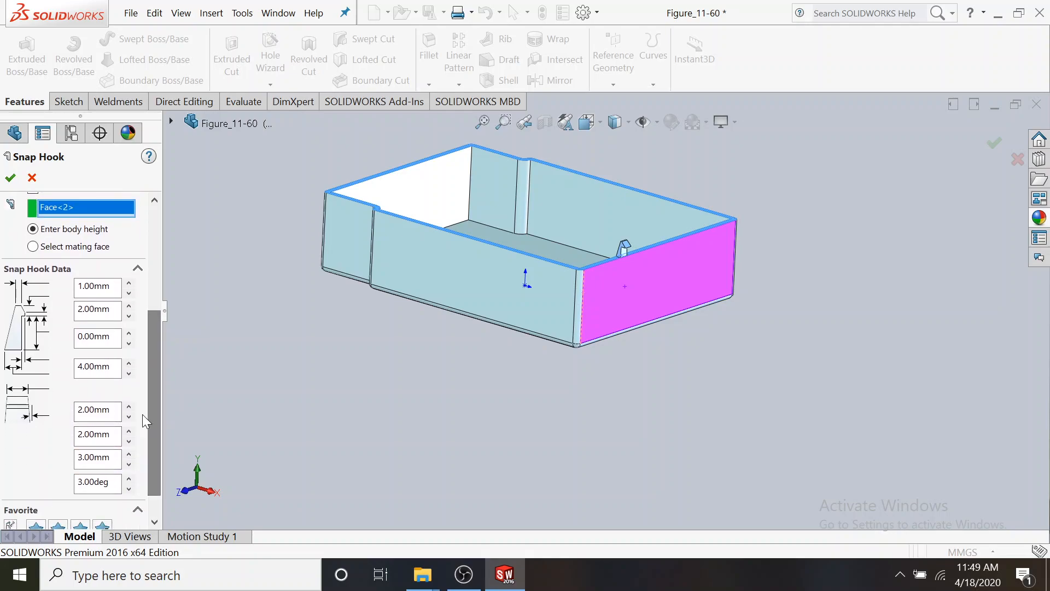
Step: Accept the snap hook on the rim and expand the new hook feature to reveal its 3D sketch
{"action": "left_click", "coordinate": [10, 178]}
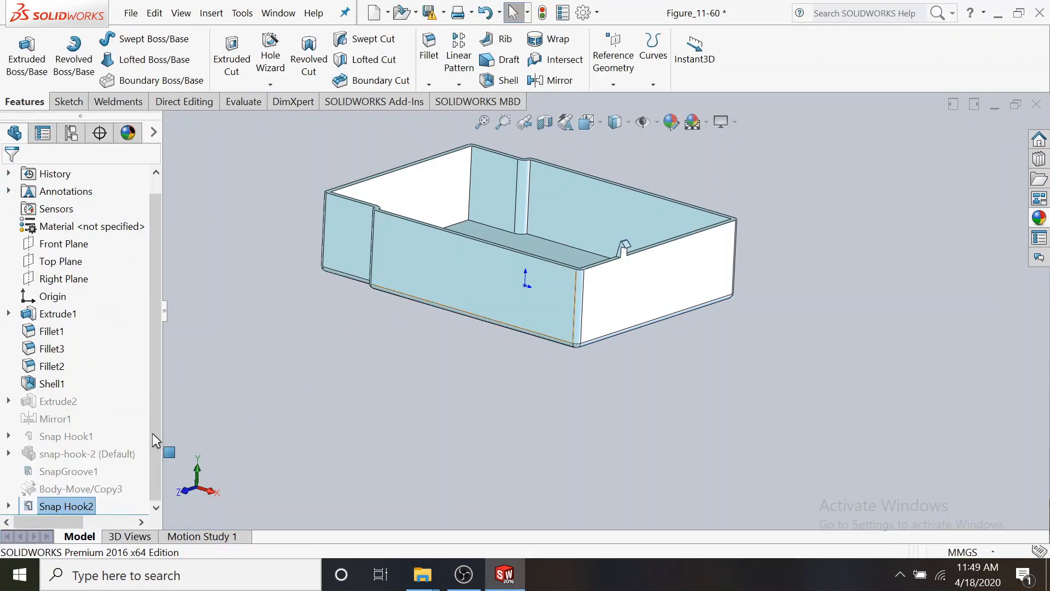
{"action": "left_click", "coordinate": [9, 506]}
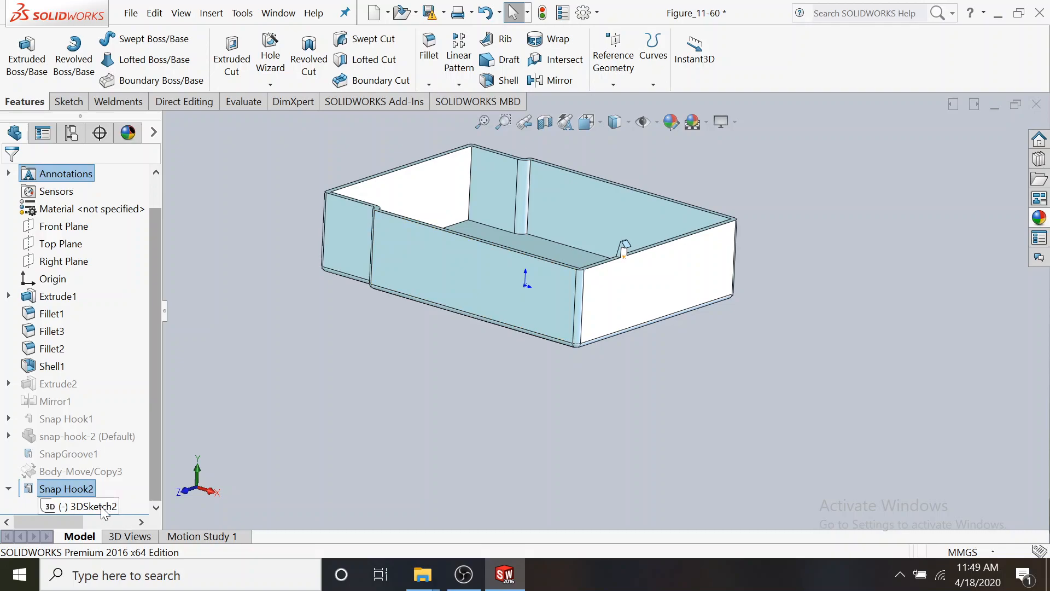
{"action": "left_click", "coordinate": [379, 368]}
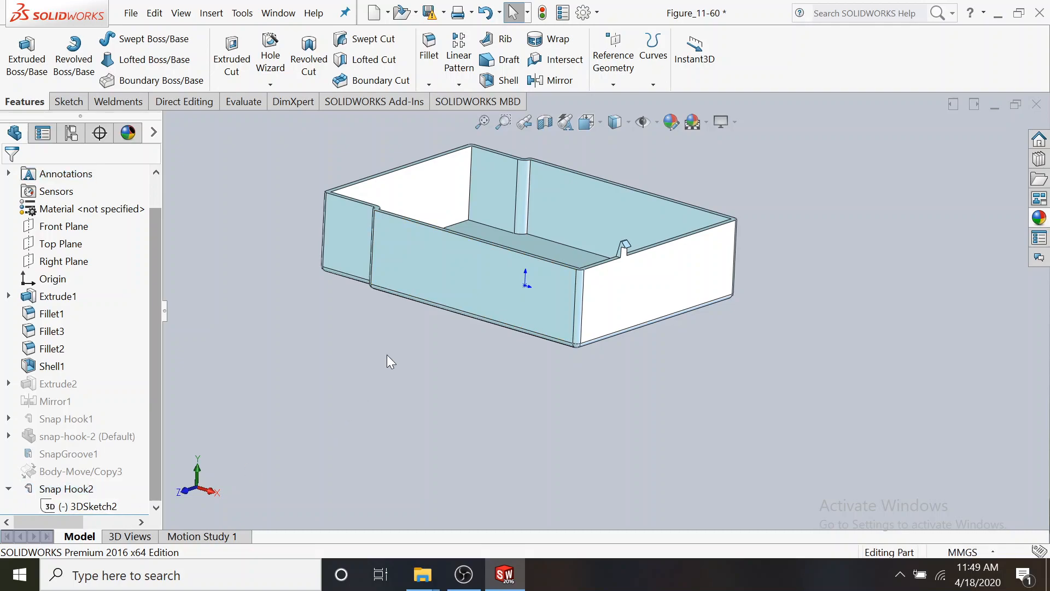
Step: Unsuppress the Extrude2 feature to restore the round hinge pin on the side of the box
{"action": "mouse_move", "coordinate": [408, 342]}
{"action": "middle_mouse_down"}
{"action": "mouse_move", "coordinate": [438, 323]}
{"action": "mouse_move", "coordinate": [435, 342]}
{"action": "mouse_move", "coordinate": [403, 306]}
{"action": "mouse_move", "coordinate": [417, 319]}
{"action": "mouse_move", "coordinate": [410, 350]}
{"action": "middle_mouse_up"}
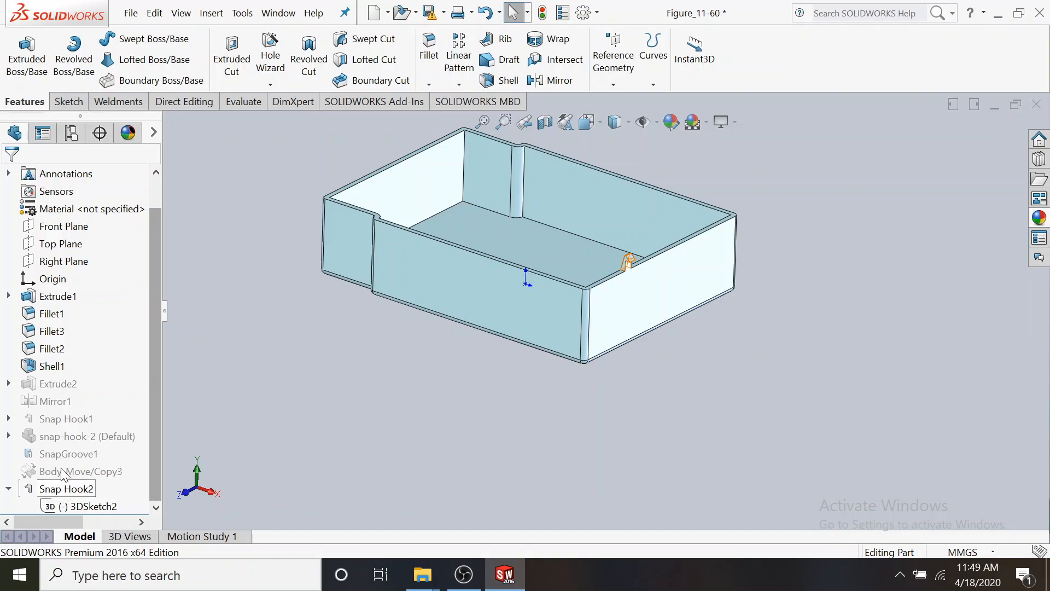
{"action": "left_click", "coordinate": [67, 386]}
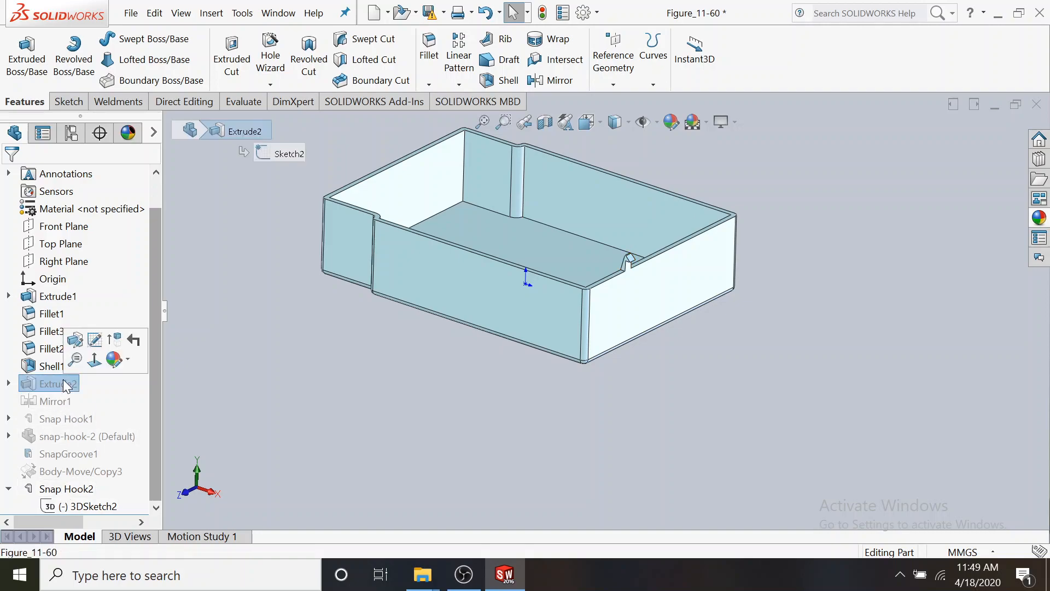
{"action": "left_click", "coordinate": [117, 339]}
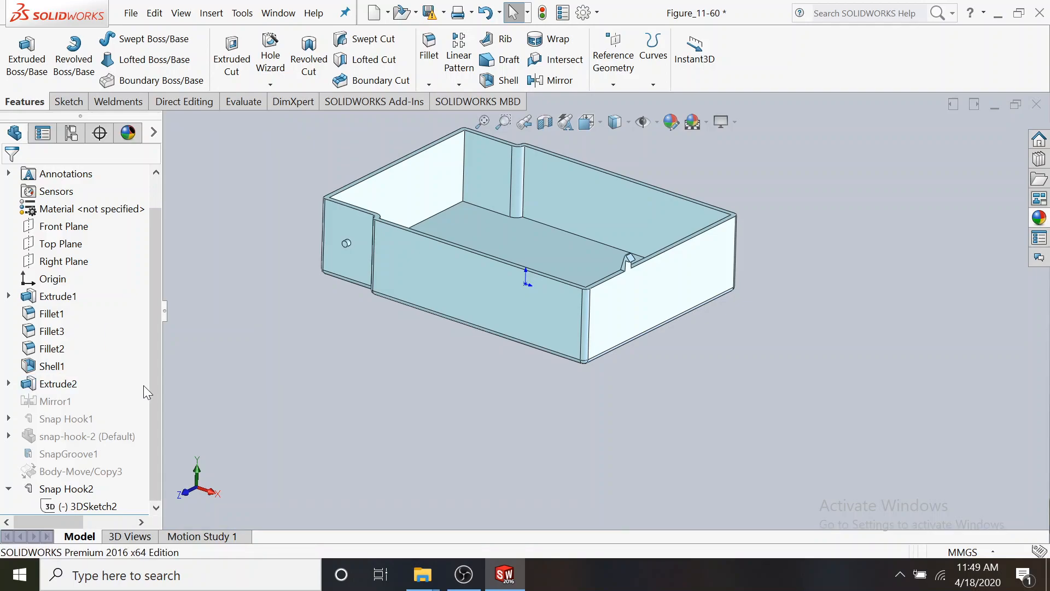
Step: Hide the box body through its Extrude2 feature and show it again
{"action": "right_click", "coordinate": [63, 385]}
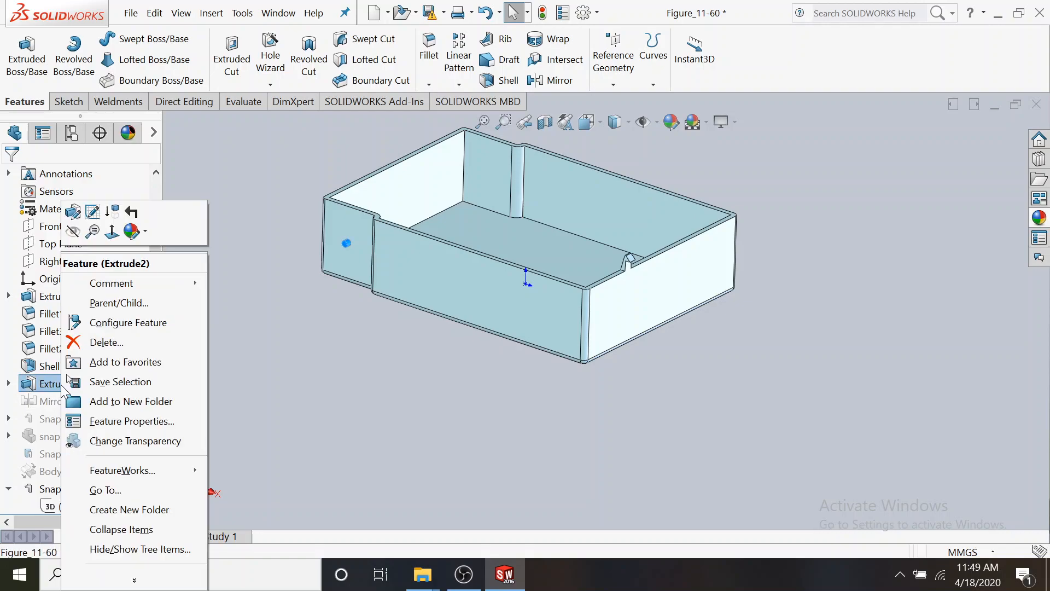
{"action": "left_click", "coordinate": [75, 232]}
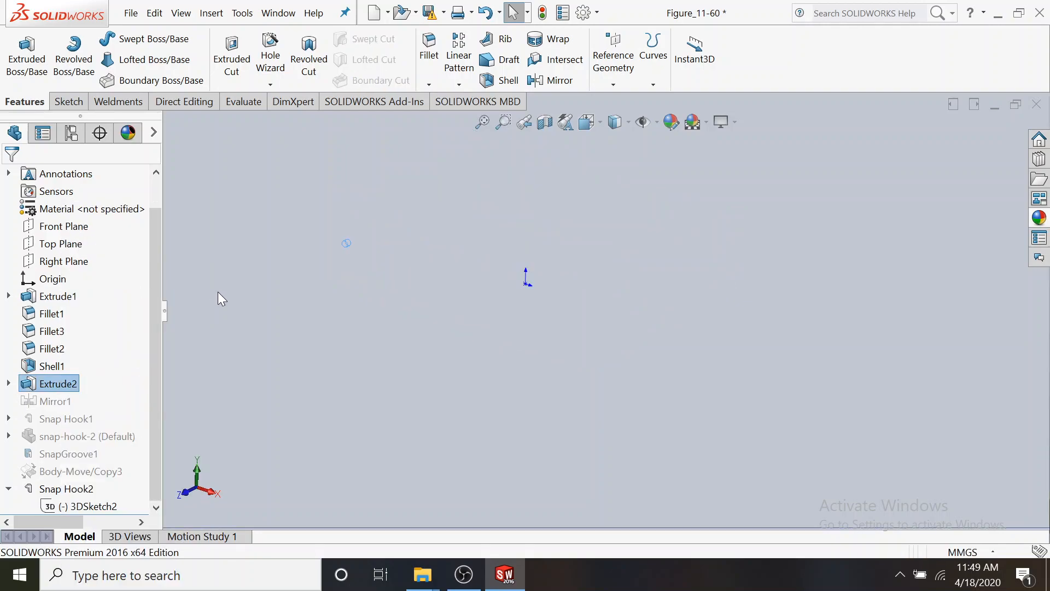
{"action": "right_click", "coordinate": [69, 386]}
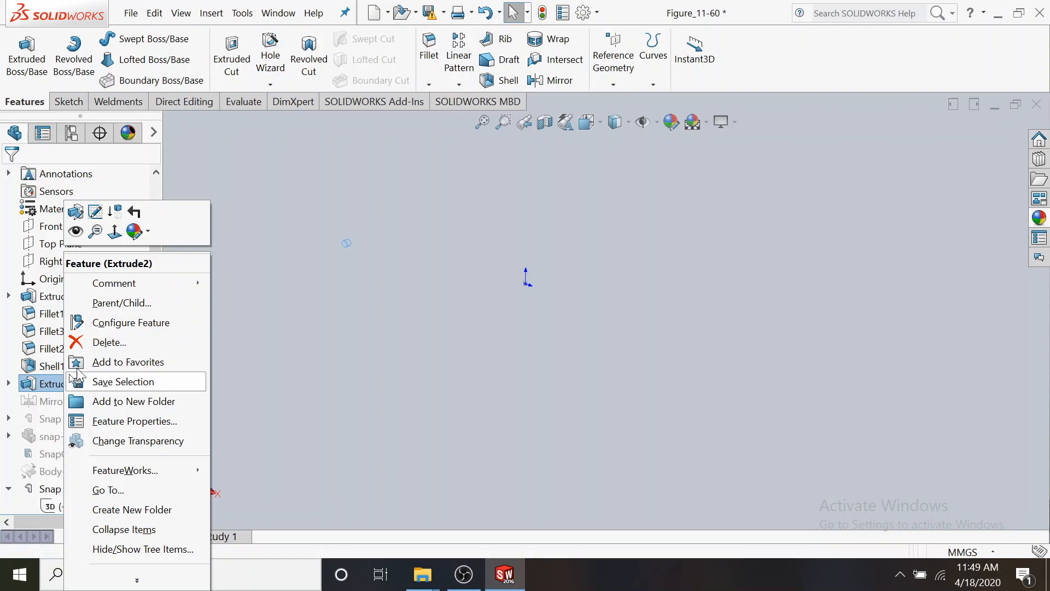
{"action": "left_click", "coordinate": [76, 232]}
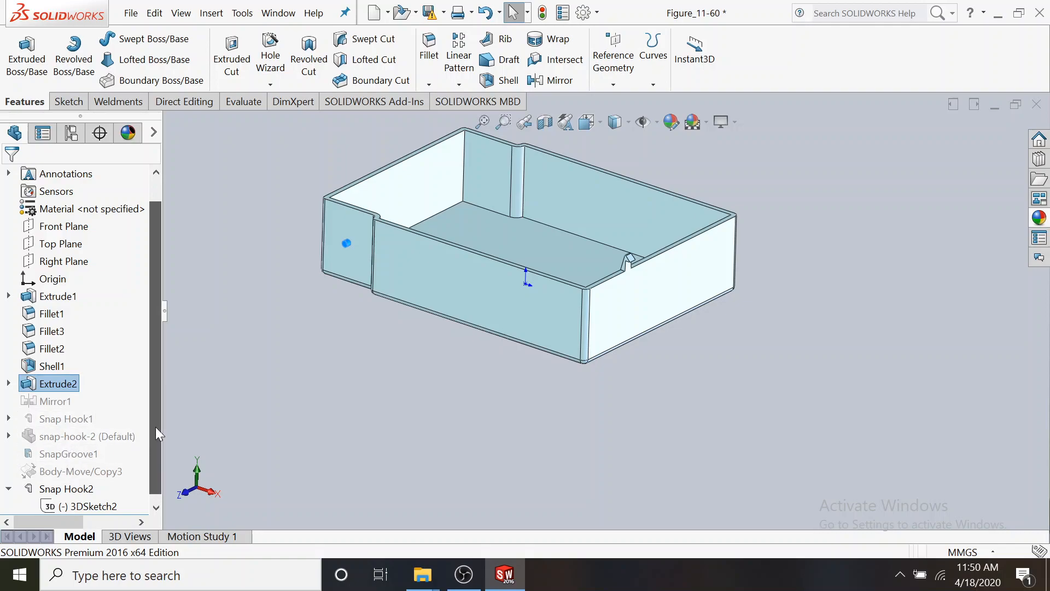
{"action": "left_click_drag", "start_coordinate": [155, 427], "coordinate": [155, 487]}
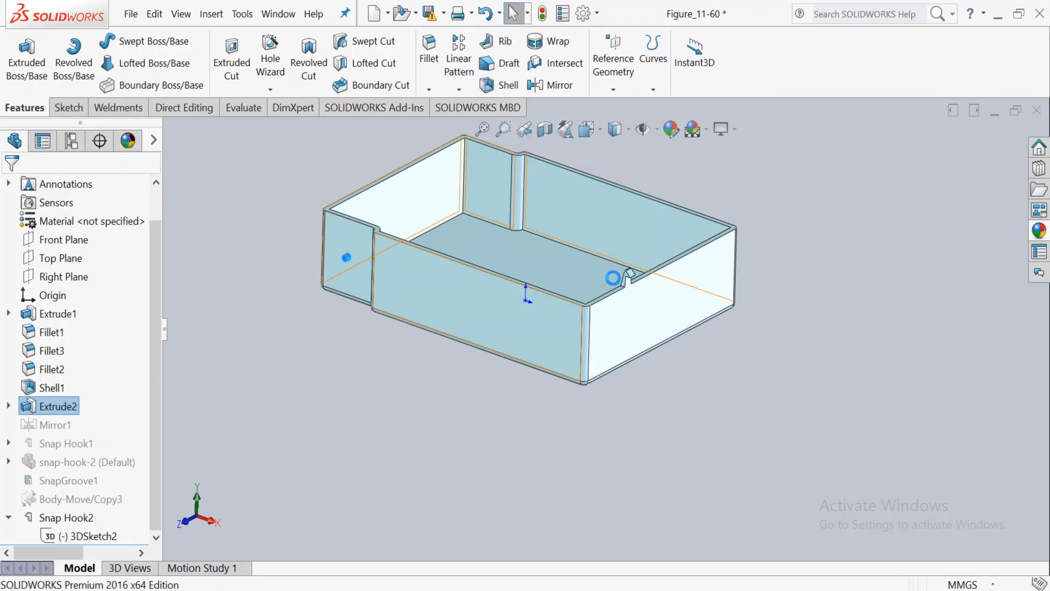
Step: Close the Figure_11-60 part and the snap-hook-2 lid part
{"action": "left_click", "coordinate": [1036, 104]}
{"action": "left_click", "coordinate": [499, 312]}
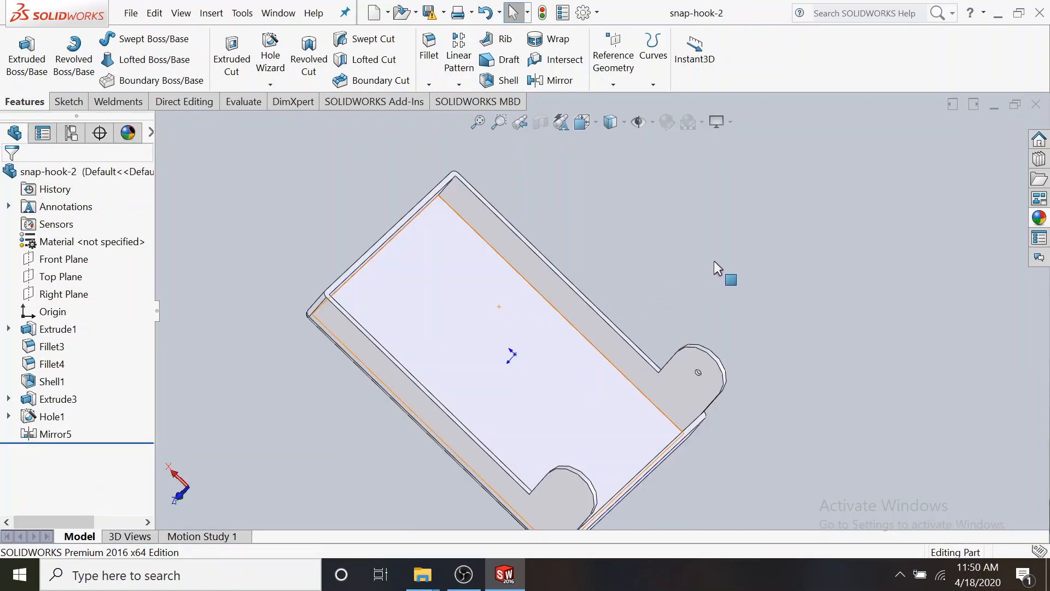
{"action": "scroll", "coordinate": [714, 260], "scroll_direction": "up", "scroll_amount": 1}
{"action": "middle_click_drag", "start_coordinate": [713, 259], "coordinate": [696, 169]}
{"action": "left_click", "coordinate": [1032, 106]}
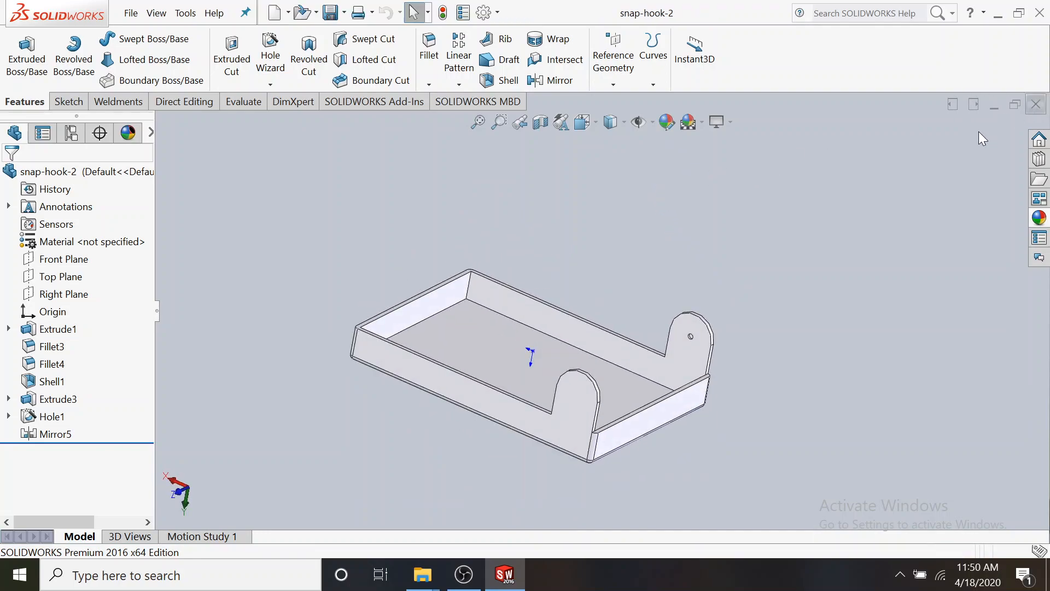
Step: Browse to the Chap 11 folder within Part files for opening a part, and show its files as icons
{"action": "mouse_move", "coordinate": [422, 575]}
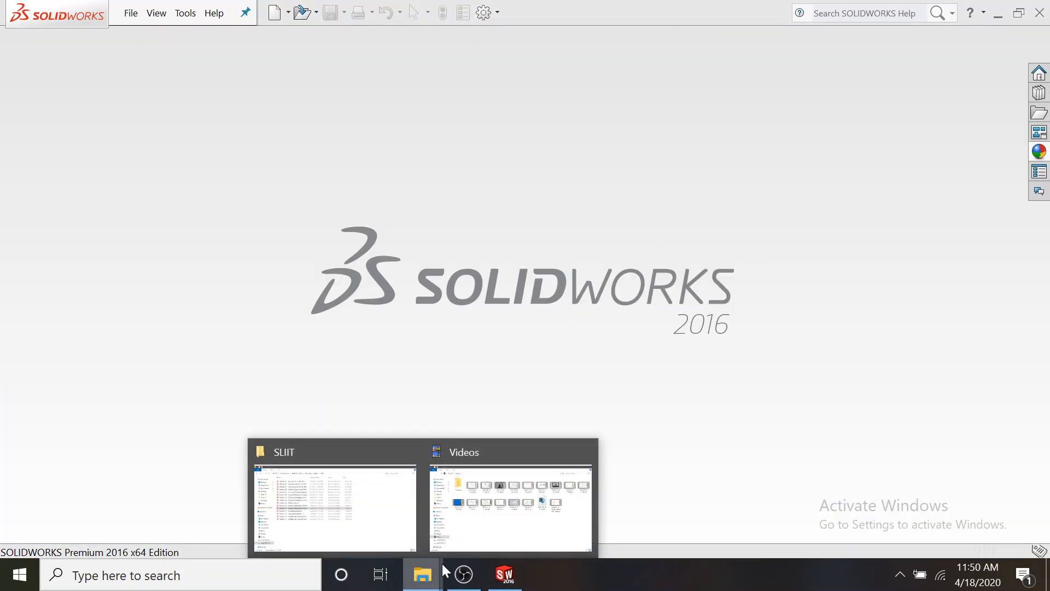
{"action": "mouse_move", "coordinate": [418, 542]}
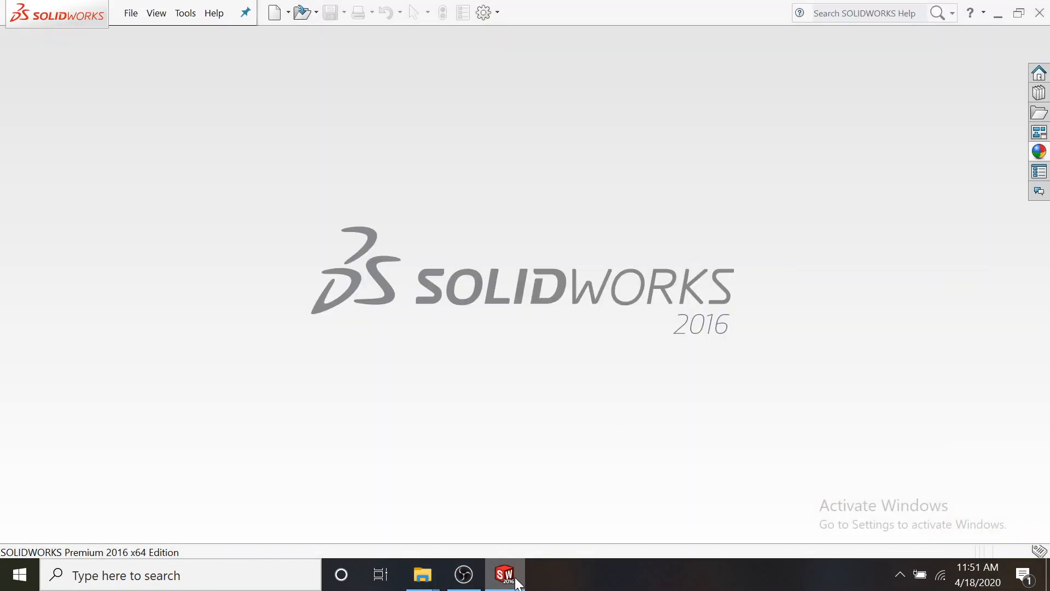
{"action": "left_click", "coordinate": [316, 12]}
{"action": "left_click", "coordinate": [331, 35]}
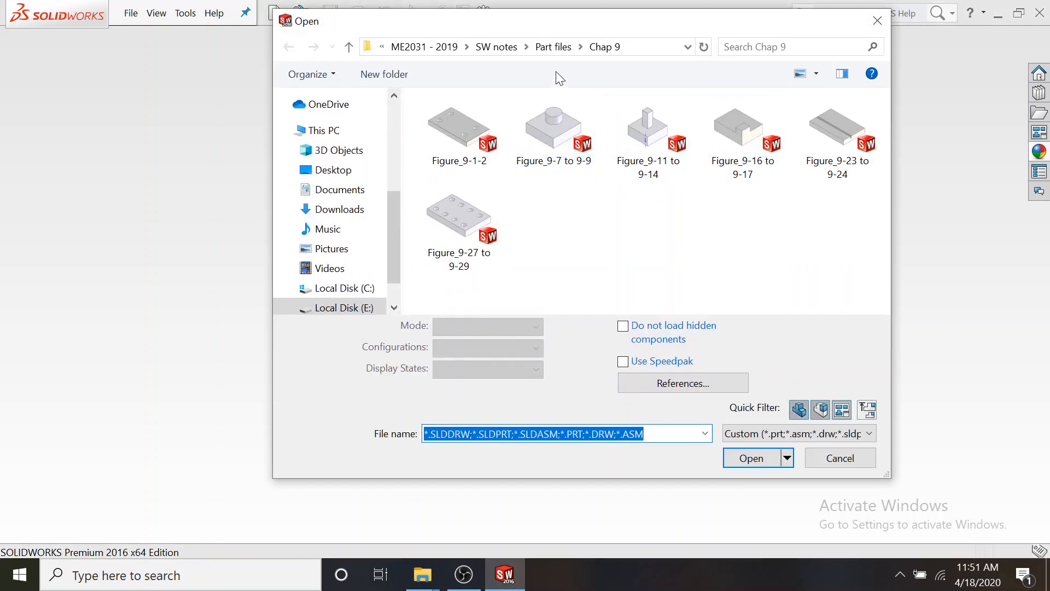
{"action": "left_click", "coordinate": [553, 47]}
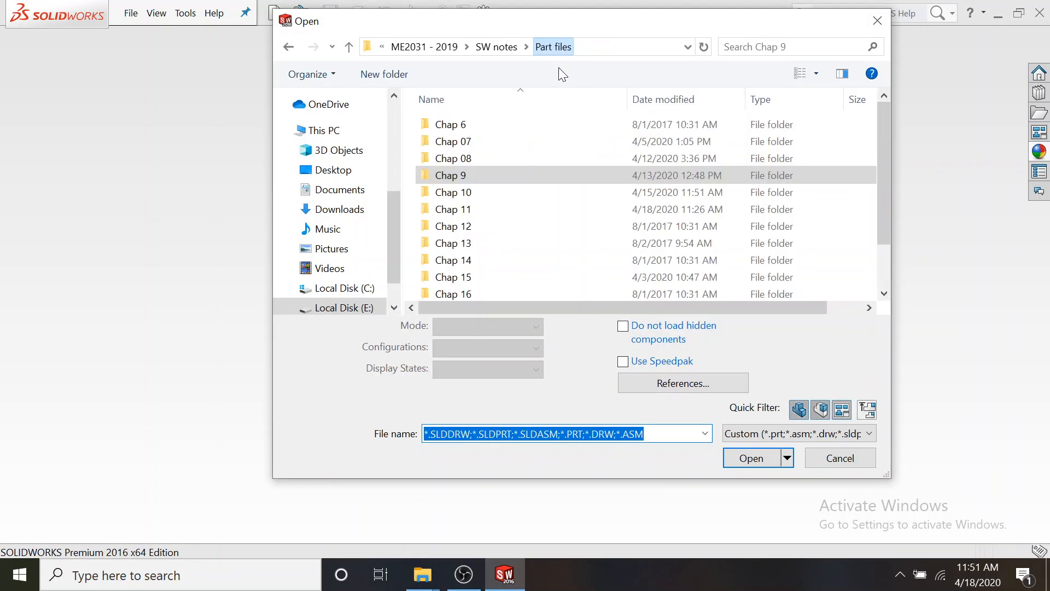
{"action": "double_click", "coordinate": [483, 205]}
{"action": "left_click_drag", "start_coordinate": [878, 127], "coordinate": [883, 170]}
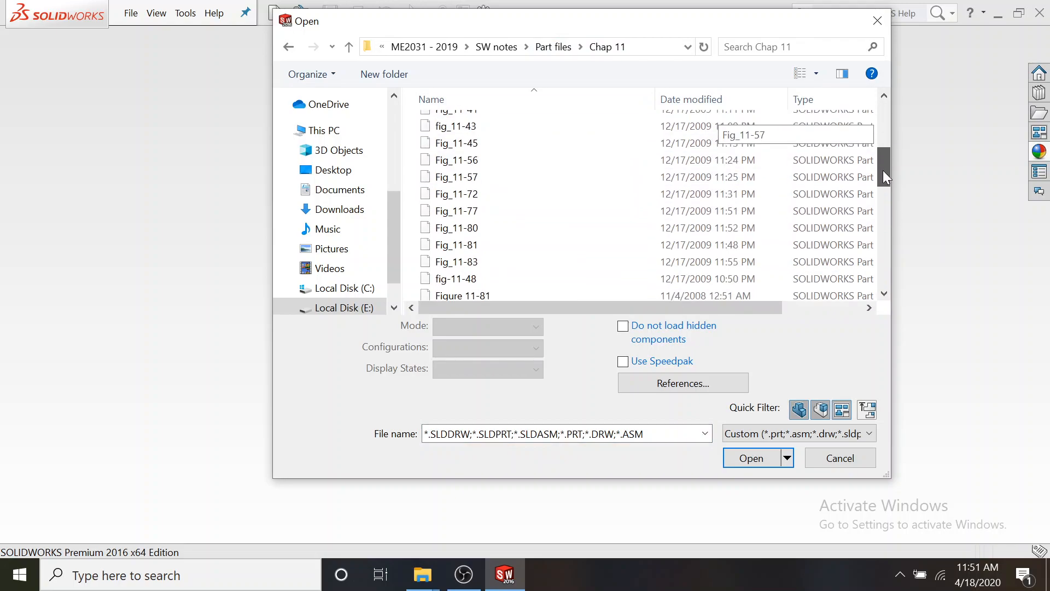
{"action": "left_click", "coordinate": [816, 73]}
{"action": "left_click", "coordinate": [861, 46]}
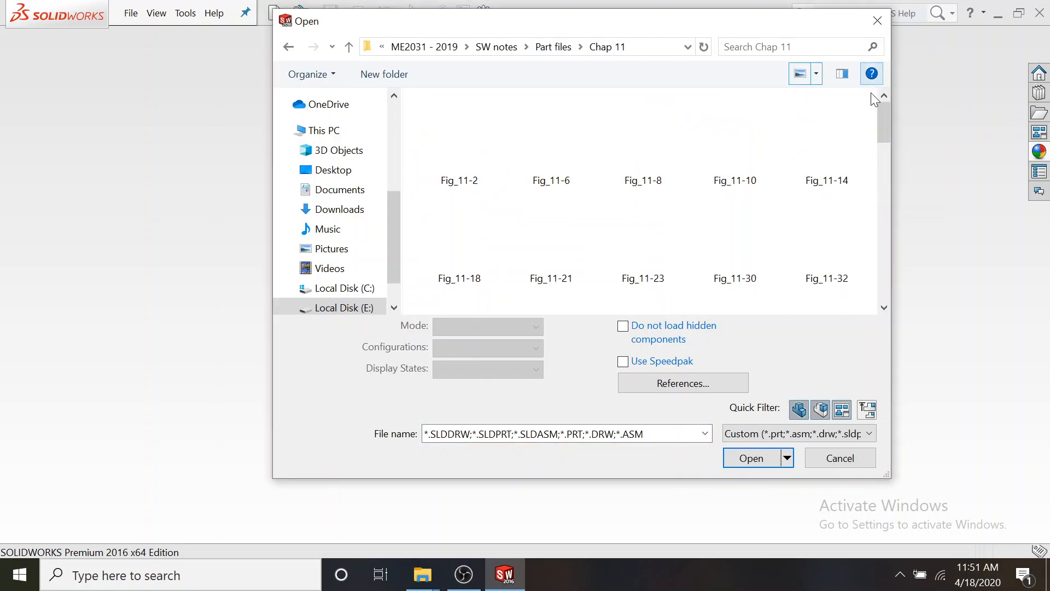
Step: Find the Figure_11-61 part in the Chap 11 folder and open it
{"action": "left_click_drag", "start_coordinate": [883, 132], "coordinate": [878, 297]}
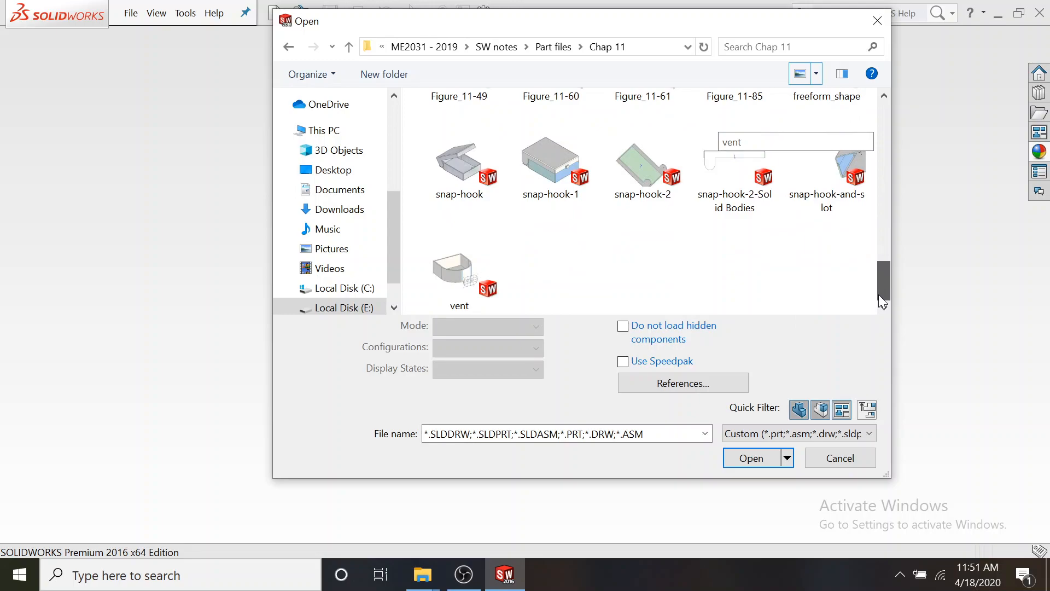
{"action": "mouse_move", "coordinate": [879, 295]}
{"action": "left_mouse_down"}
{"action": "mouse_move", "coordinate": [885, 268]}
{"action": "mouse_move", "coordinate": [885, 286]}
{"action": "left_mouse_up"}
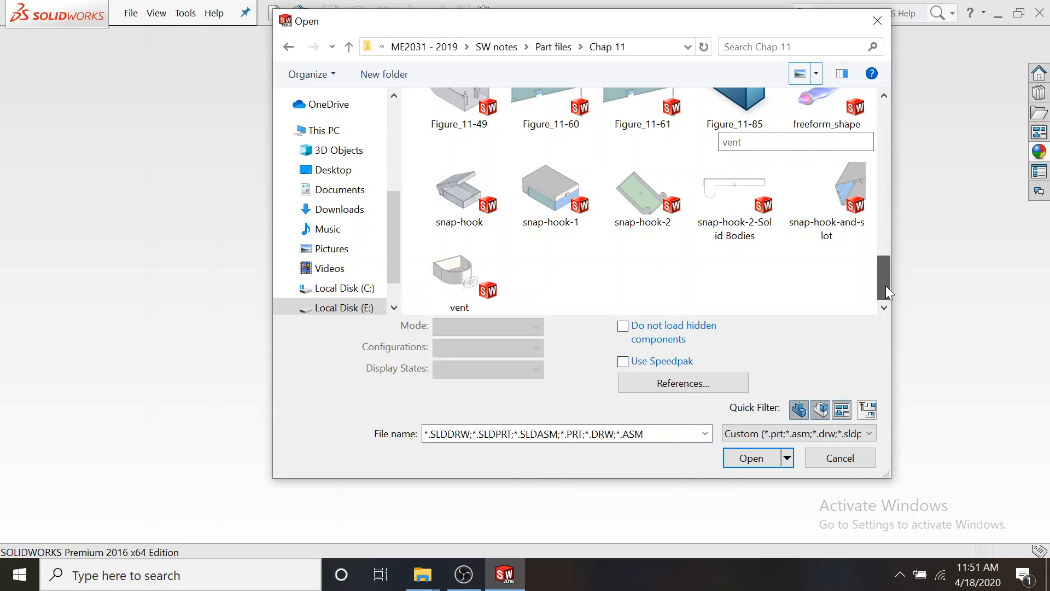
{"action": "left_click_drag", "start_coordinate": [885, 285], "coordinate": [885, 261]}
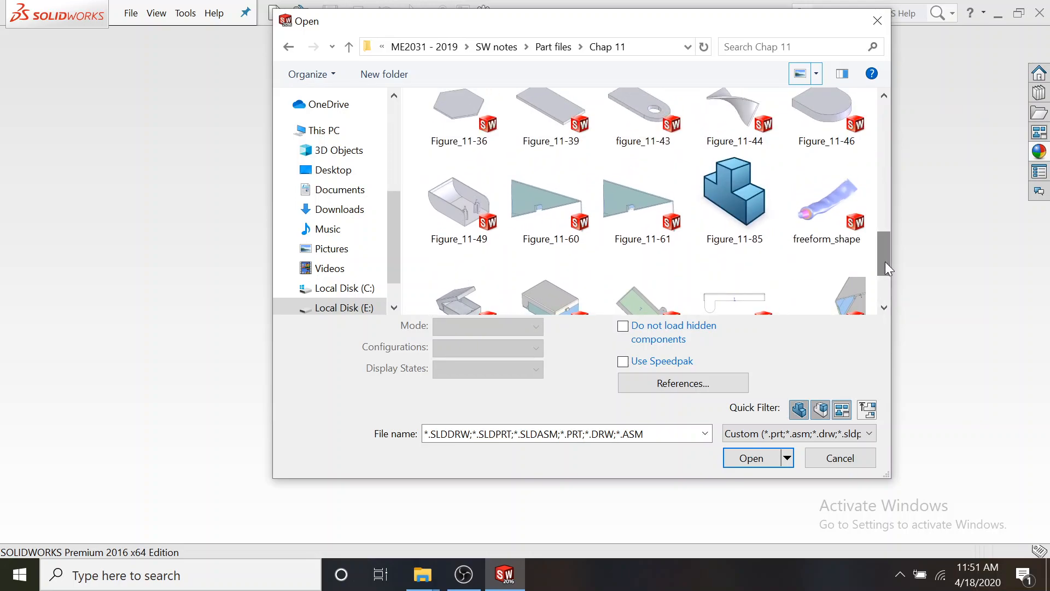
{"action": "double_click", "coordinate": [629, 225]}
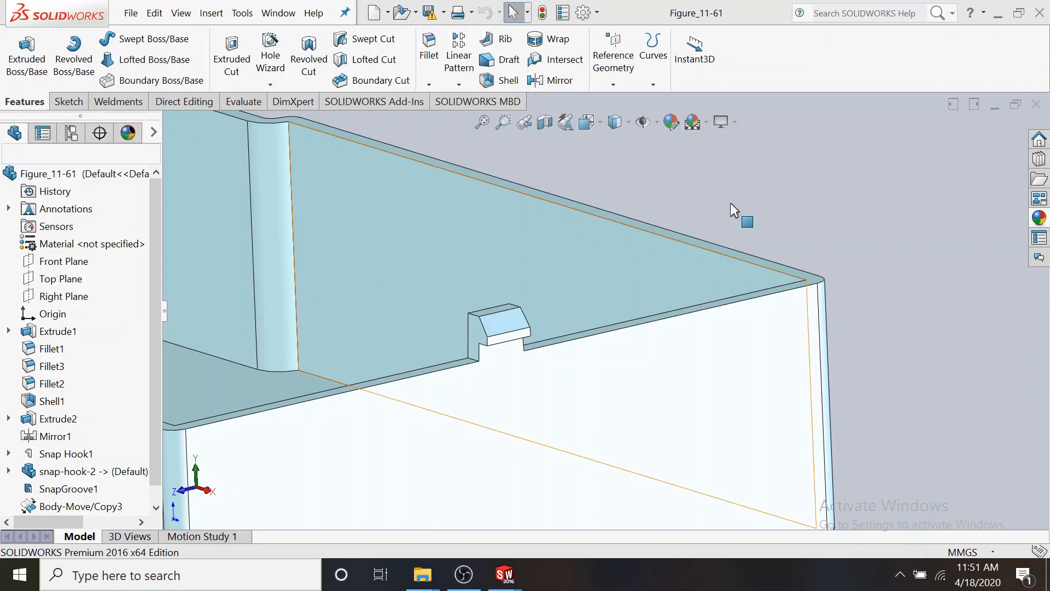
Step: Delete the Body-Delete1 feature at the end of the box's feature history to bring back the lid body
{"action": "key", "text": "f"}
{"action": "middle_click_drag", "start_coordinate": [730, 202], "coordinate": [749, 227]}
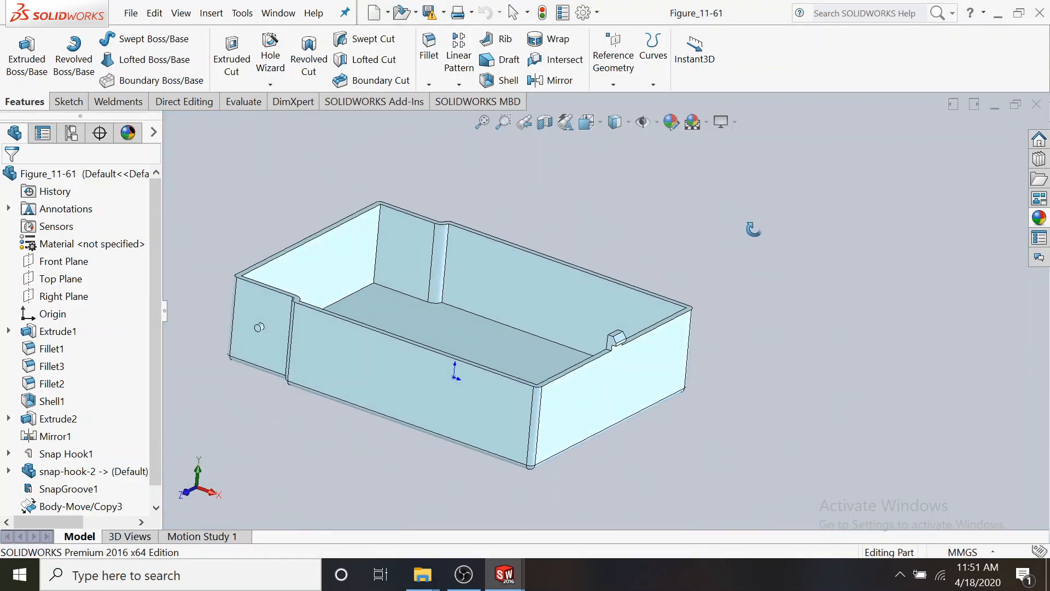
{"action": "left_click", "coordinate": [69, 471]}
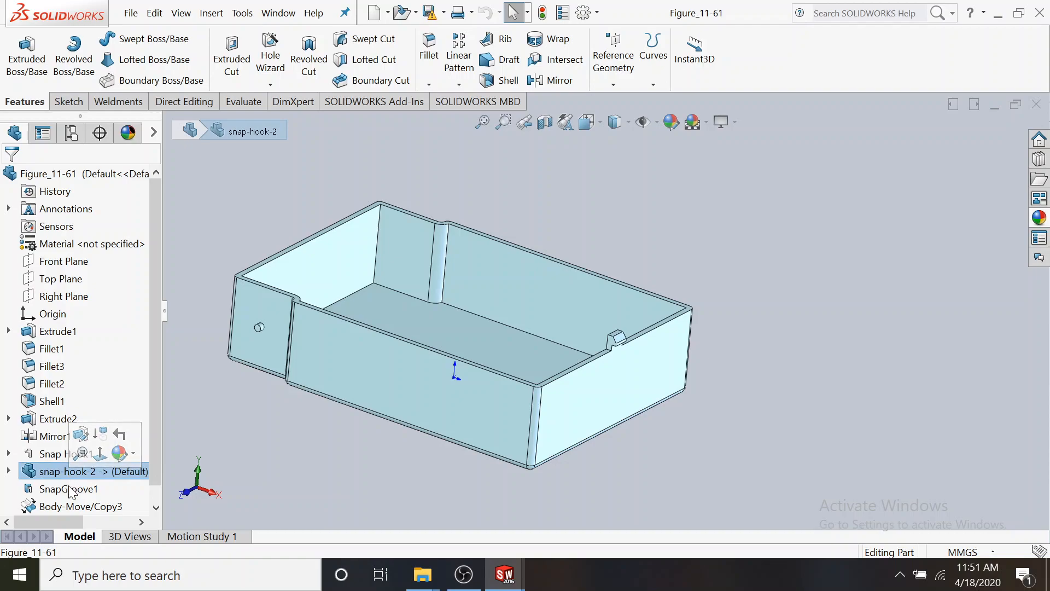
{"action": "left_click", "coordinate": [70, 507]}
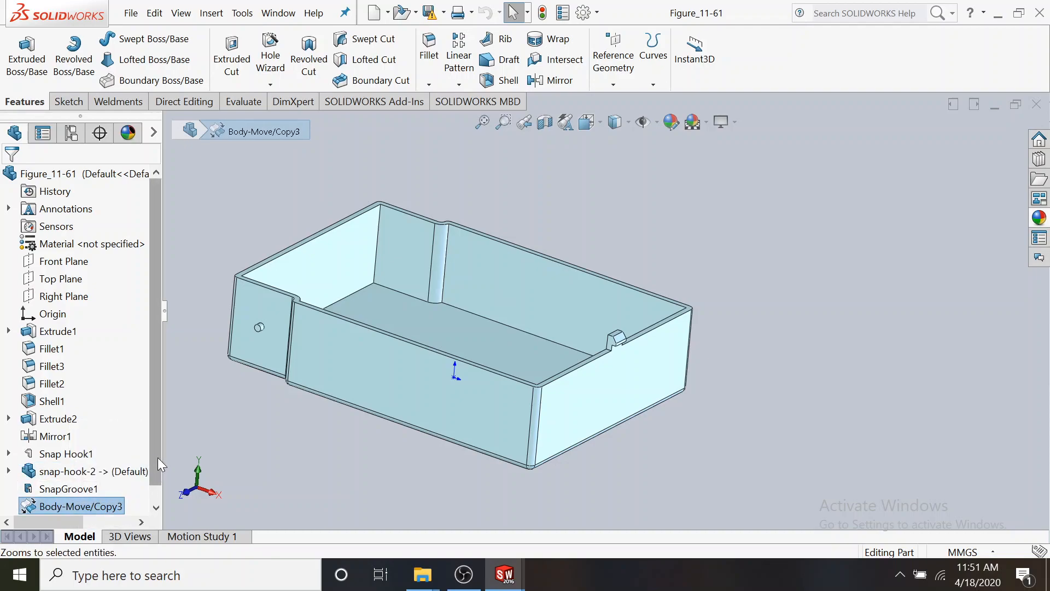
{"action": "left_click_drag", "start_coordinate": [157, 459], "coordinate": [150, 504]}
{"action": "left_click", "coordinate": [87, 506]}
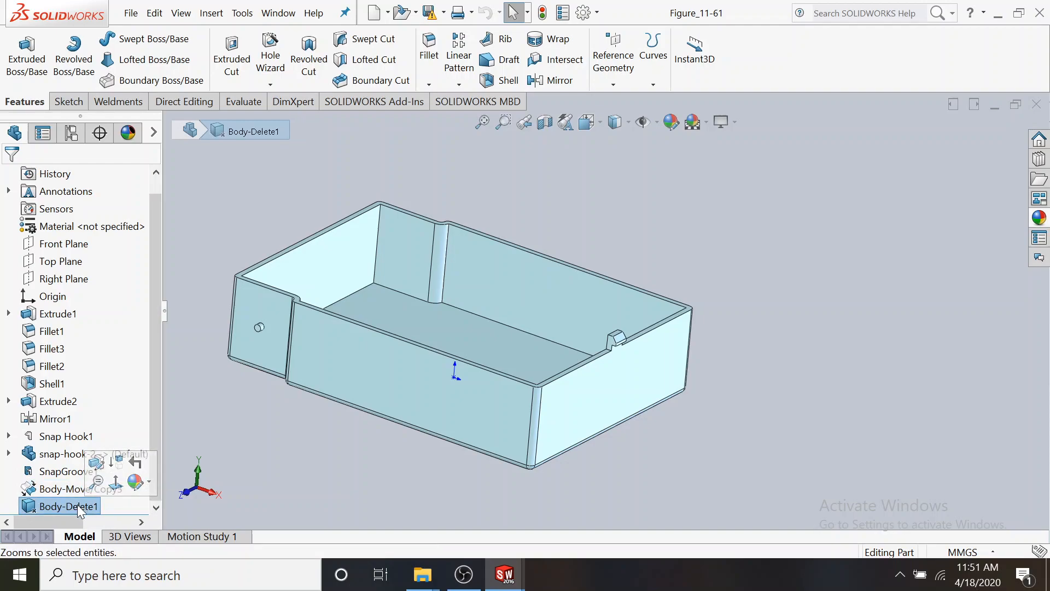
{"action": "right_click", "coordinate": [81, 510]}
{"action": "left_click", "coordinate": [121, 342]}
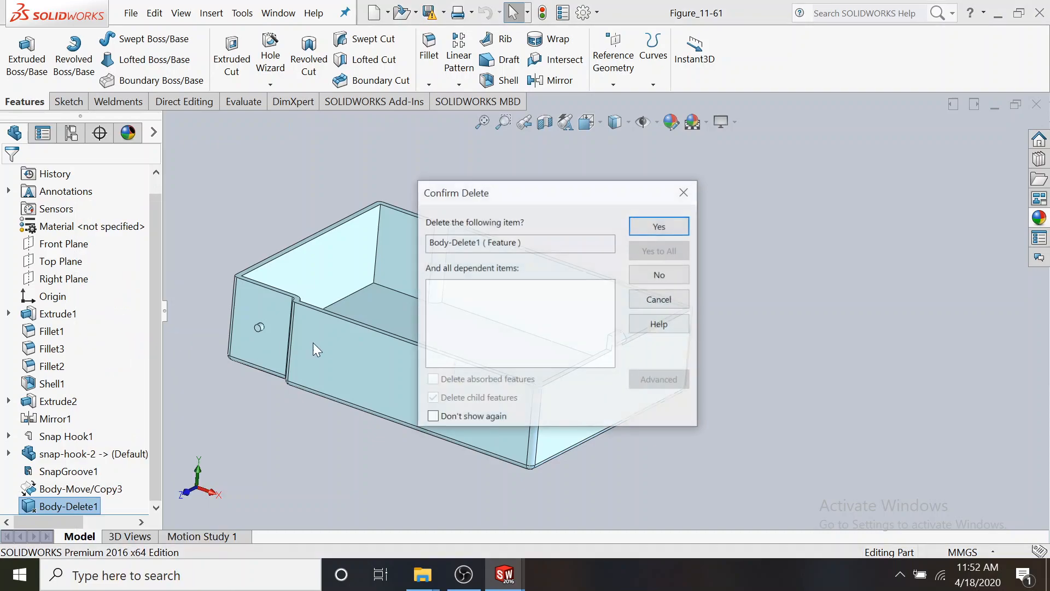
{"action": "left_click", "coordinate": [659, 225]}
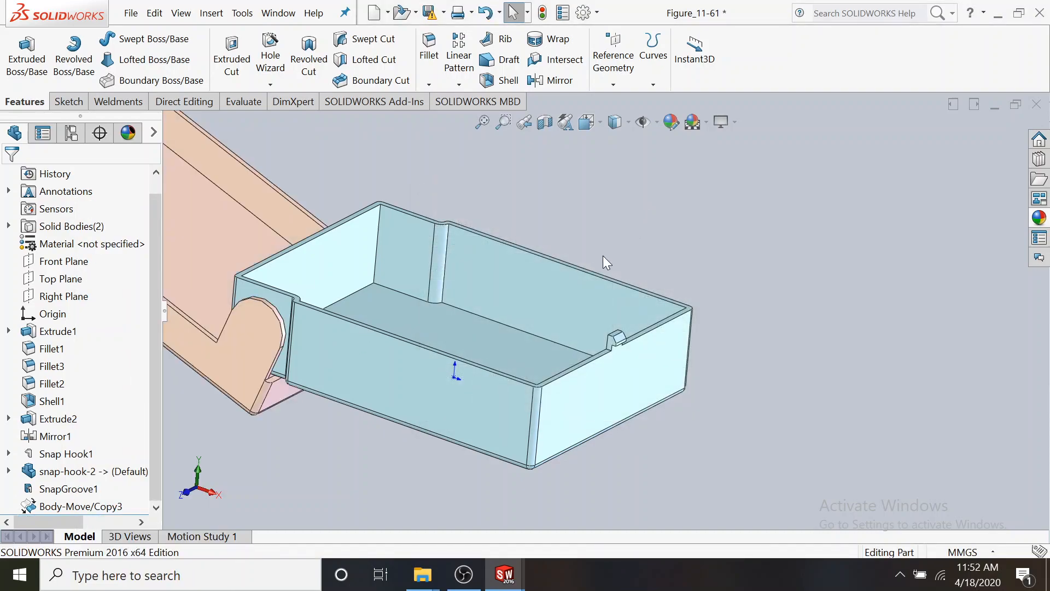
Step: Delete the Body-Move/Copy3 feature so the lid closes over the box, and display the model with hidden lines visible
{"action": "scroll", "coordinate": [607, 259], "scroll_direction": "up", "scroll_amount": 3}
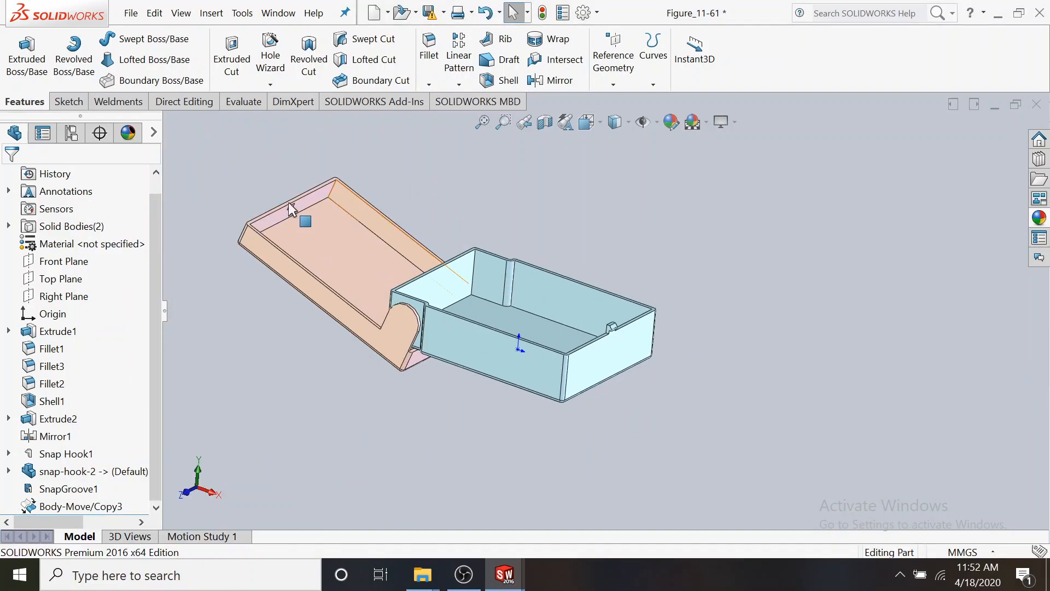
{"action": "right_click", "coordinate": [82, 510]}
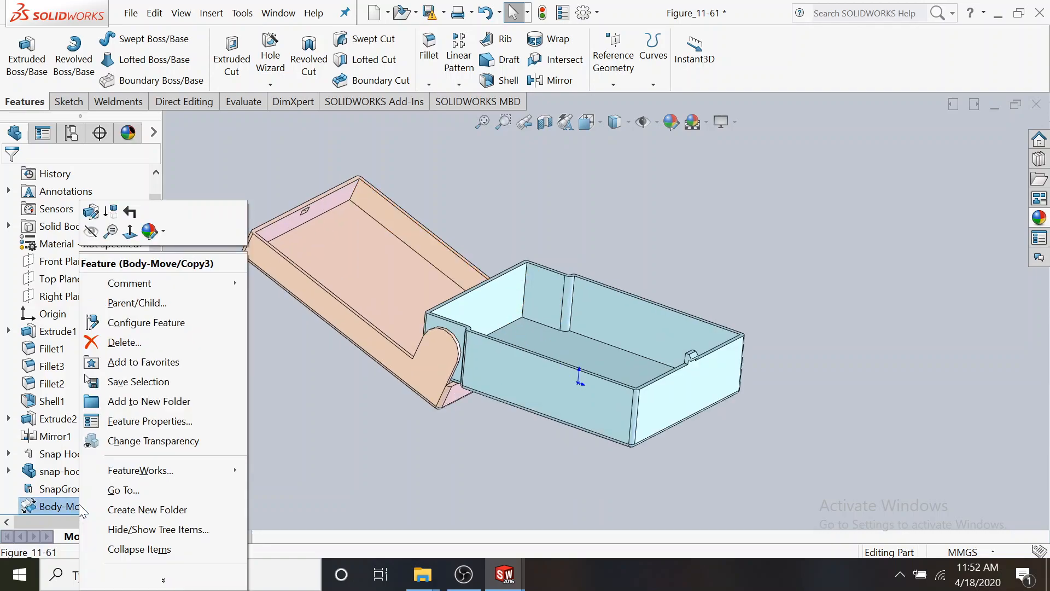
{"action": "left_click", "coordinate": [115, 348]}
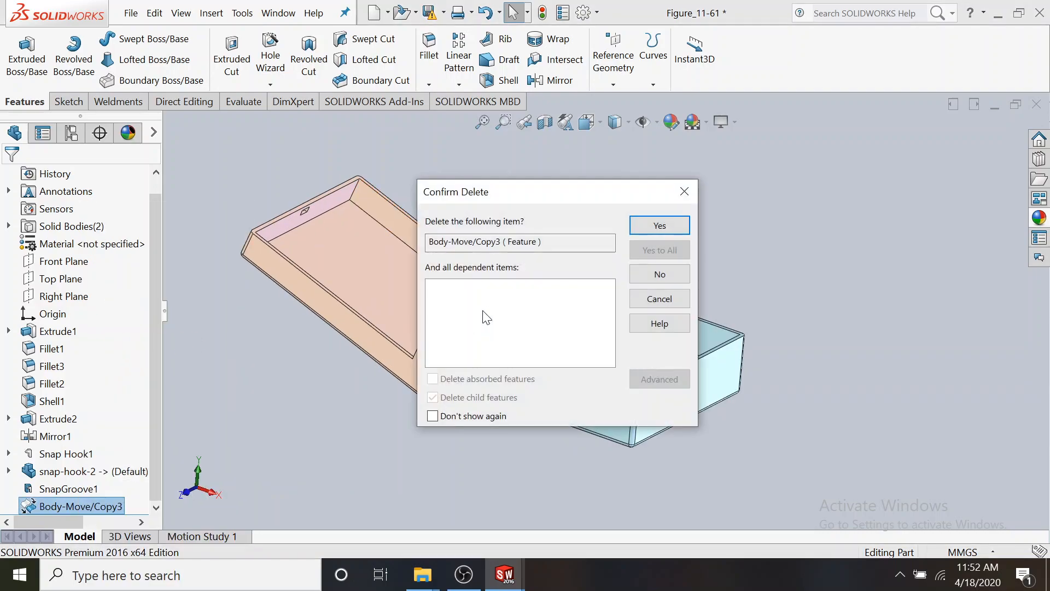
{"action": "left_click", "coordinate": [643, 230]}
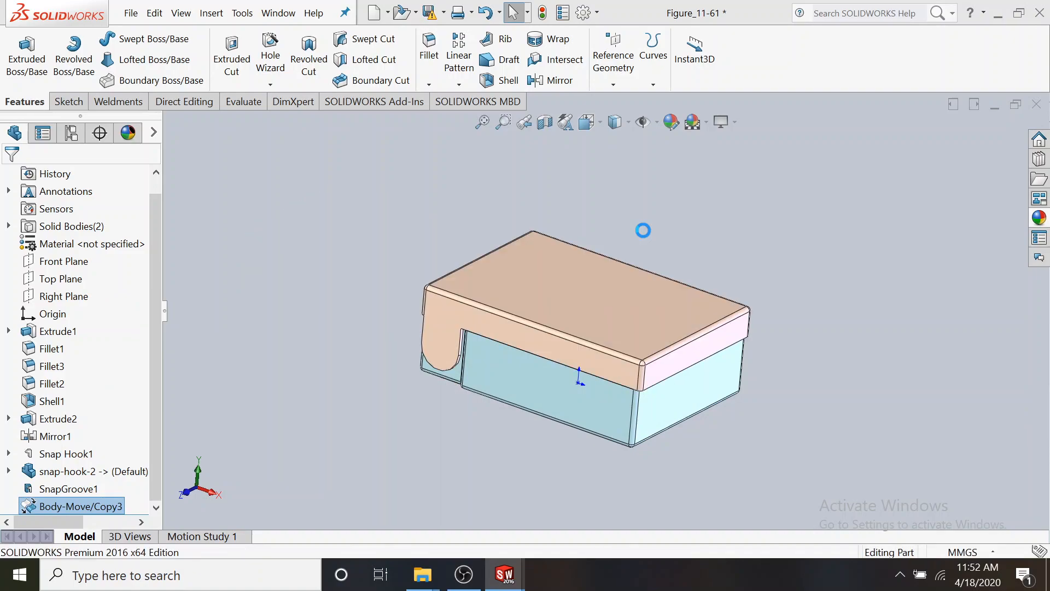
{"action": "left_click", "coordinate": [628, 124]}
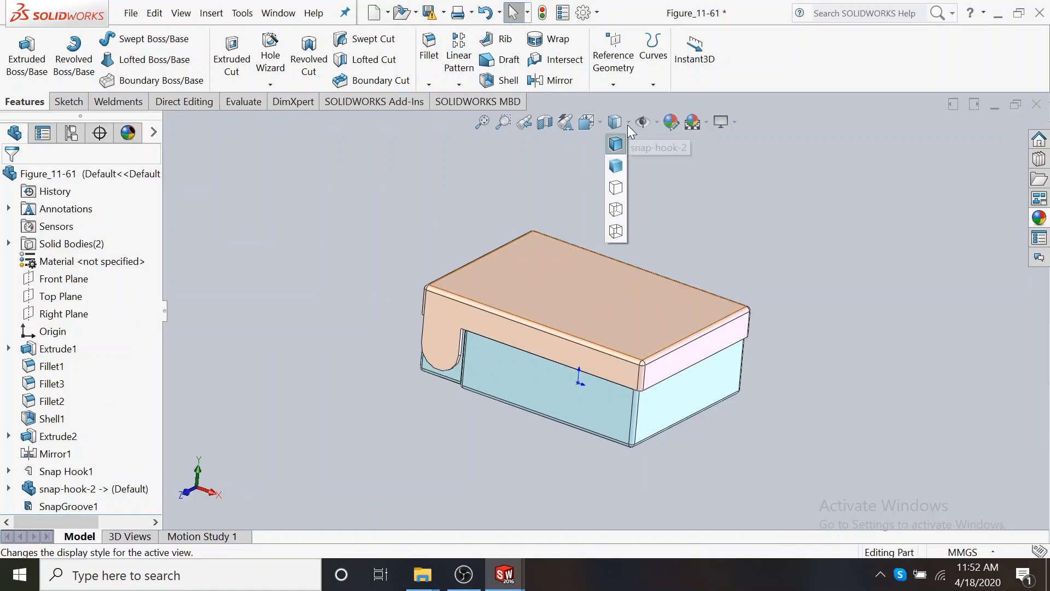
{"action": "left_click", "coordinate": [618, 212]}
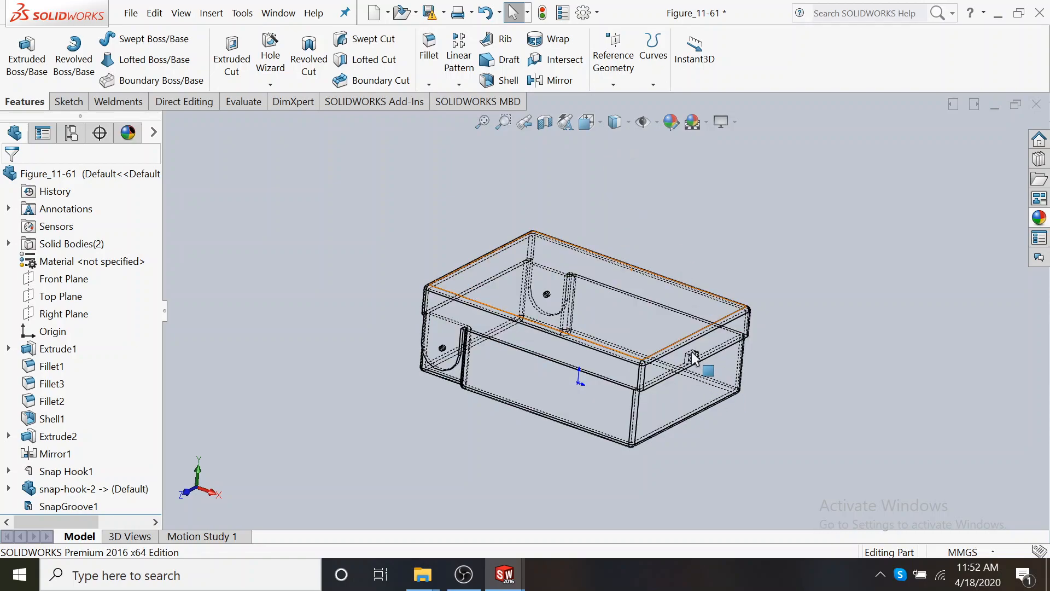
Step: Delete the SnapGroove1 feature from the end of the closed box's feature history
{"action": "right_click", "coordinate": [81, 512]}
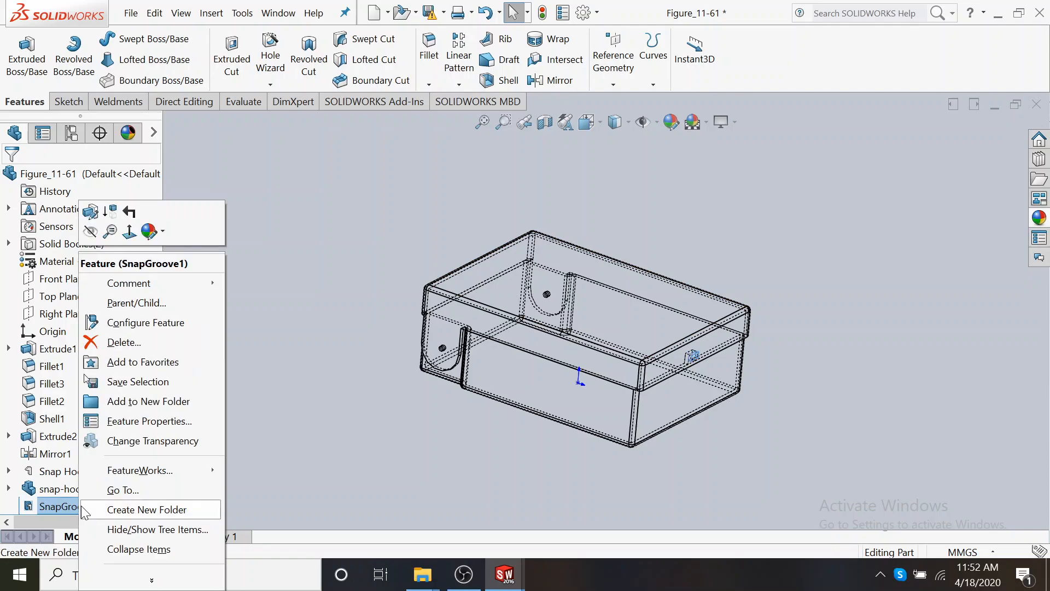
{"action": "left_click", "coordinate": [120, 343]}
{"action": "left_click", "coordinate": [639, 234]}
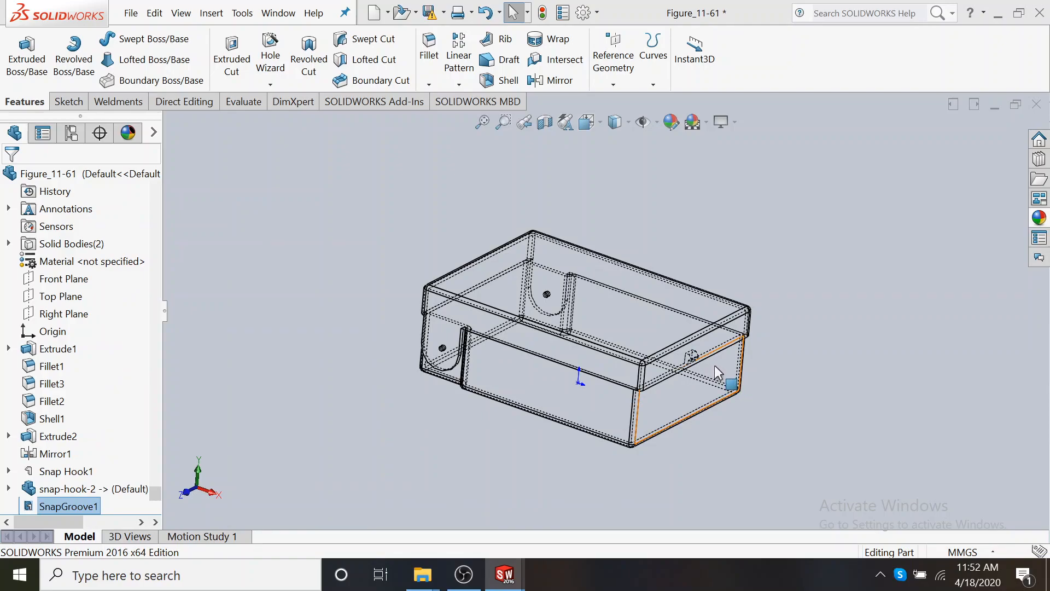
Step: Start a Snap Hook Groove on the closed box and try to pick the snap-hook-2 feature as its snap hook
{"action": "scroll", "coordinate": [733, 375], "scroll_direction": "down", "scroll_amount": 2}
{"action": "scroll", "coordinate": [783, 372], "scroll_direction": "down", "scroll_amount": 4}
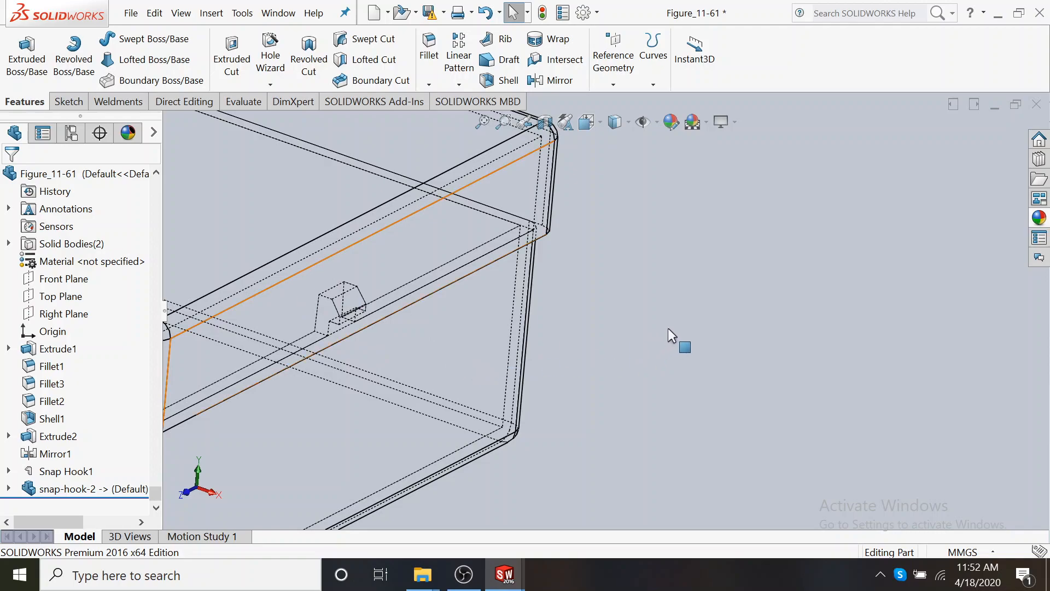
{"action": "scroll", "coordinate": [668, 327], "scroll_direction": "up", "scroll_amount": 1}
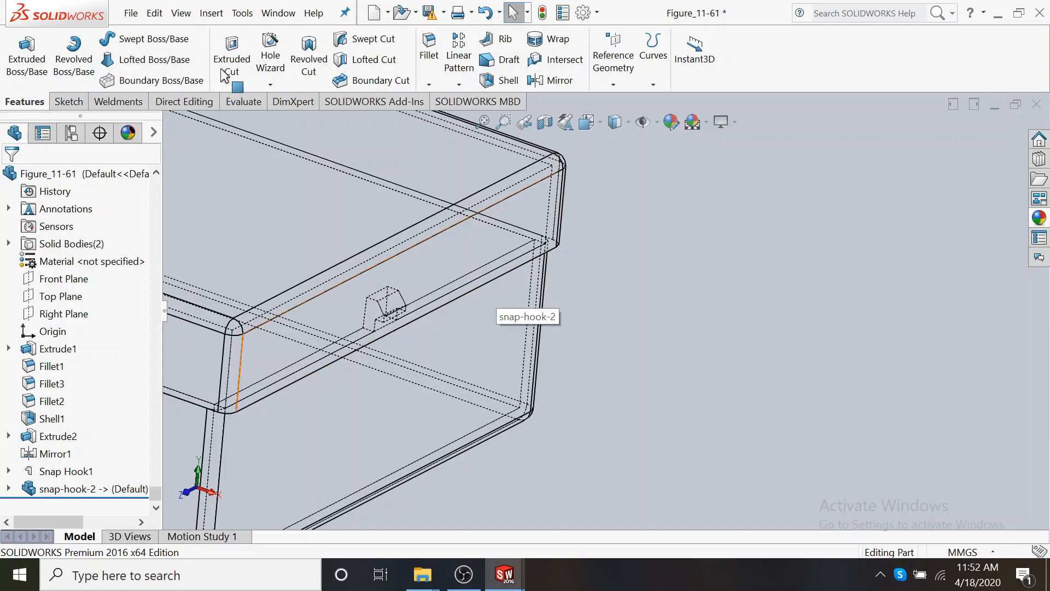
{"action": "left_click", "coordinate": [212, 16]}
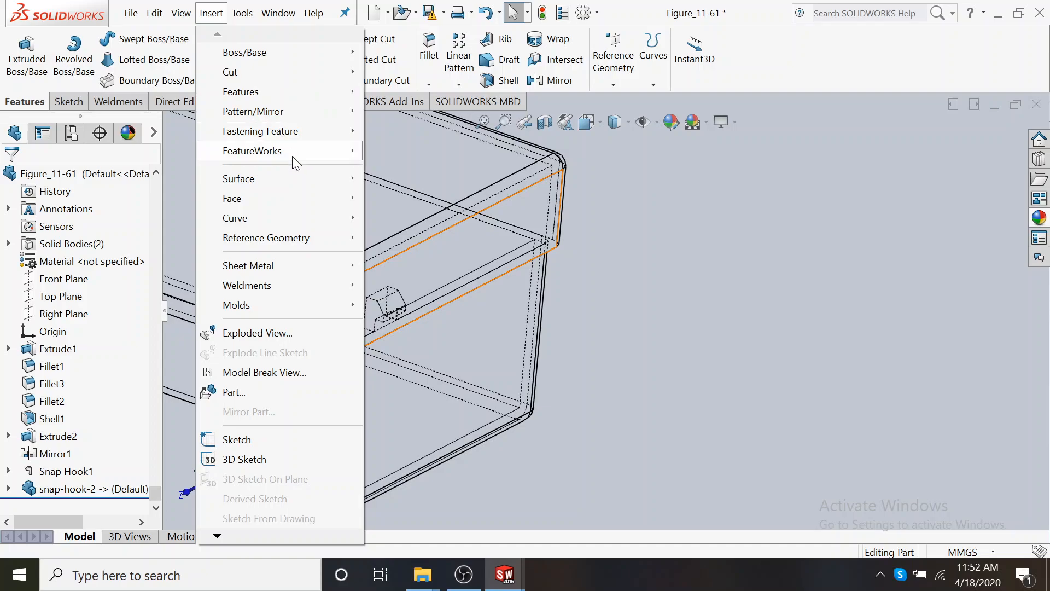
{"action": "mouse_move", "coordinate": [306, 129]}
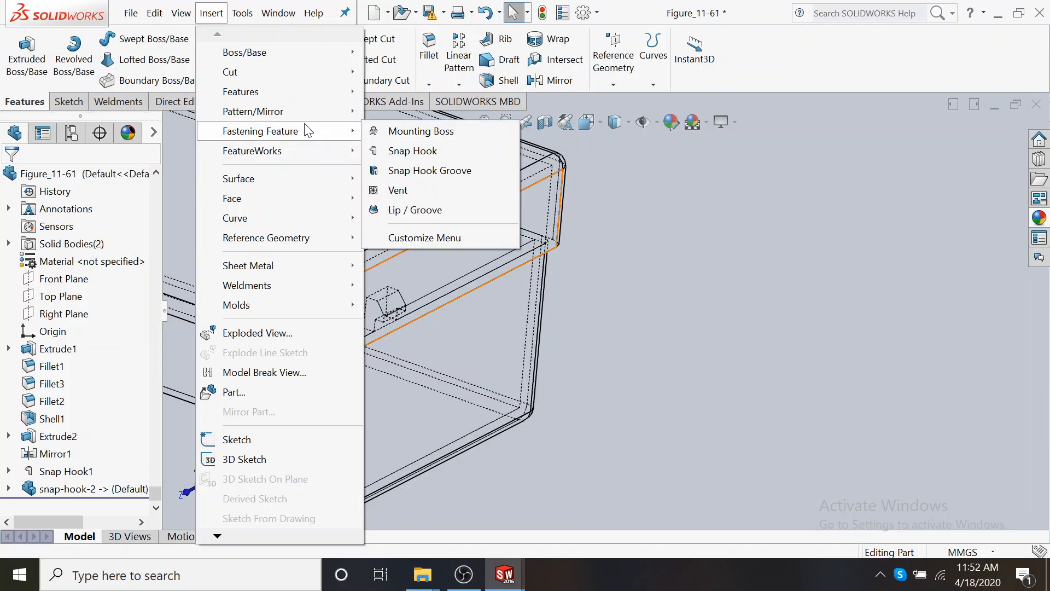
{"action": "left_click", "coordinate": [426, 172]}
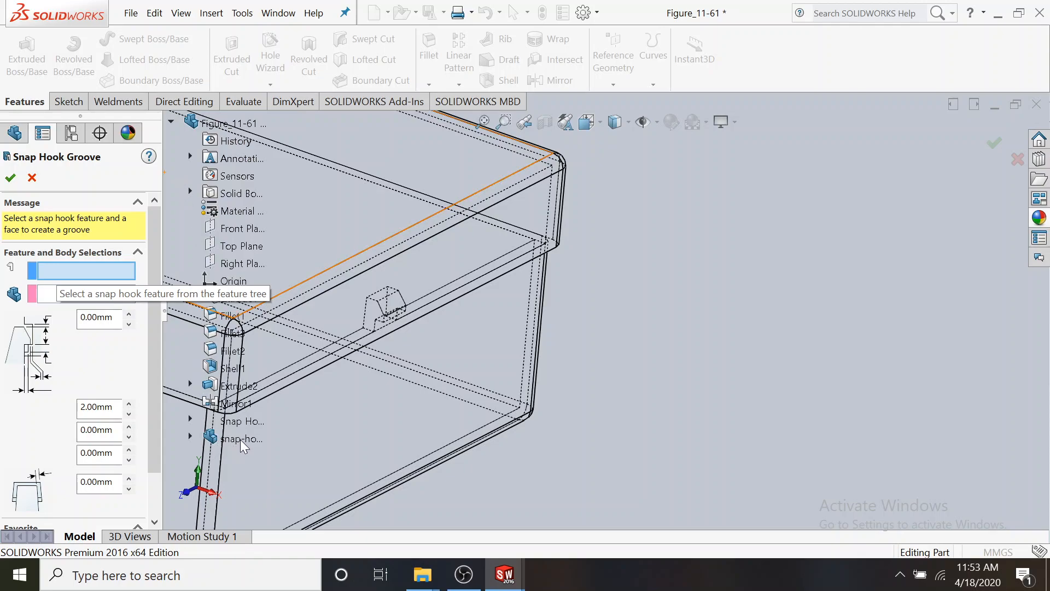
{"action": "left_click", "coordinate": [241, 439]}
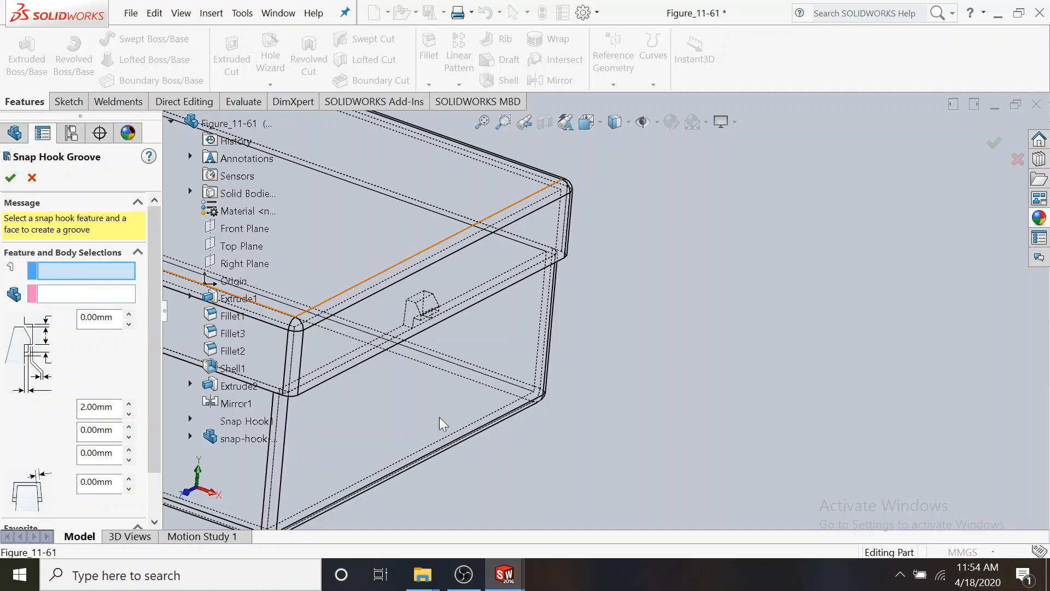
{"action": "left_click", "coordinate": [477, 575]}
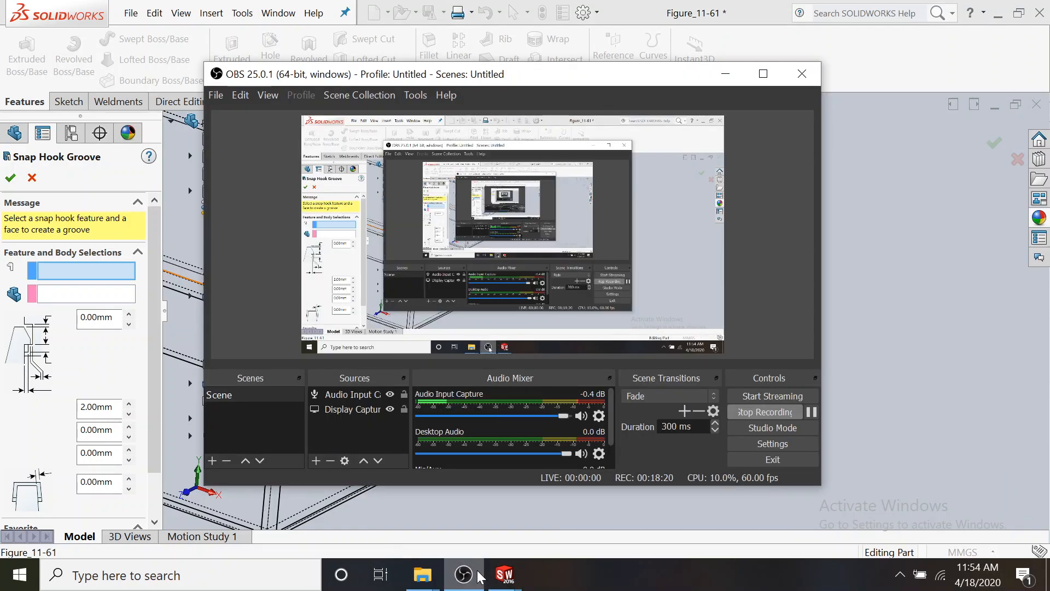
{"action": "left_click", "coordinate": [767, 412]}
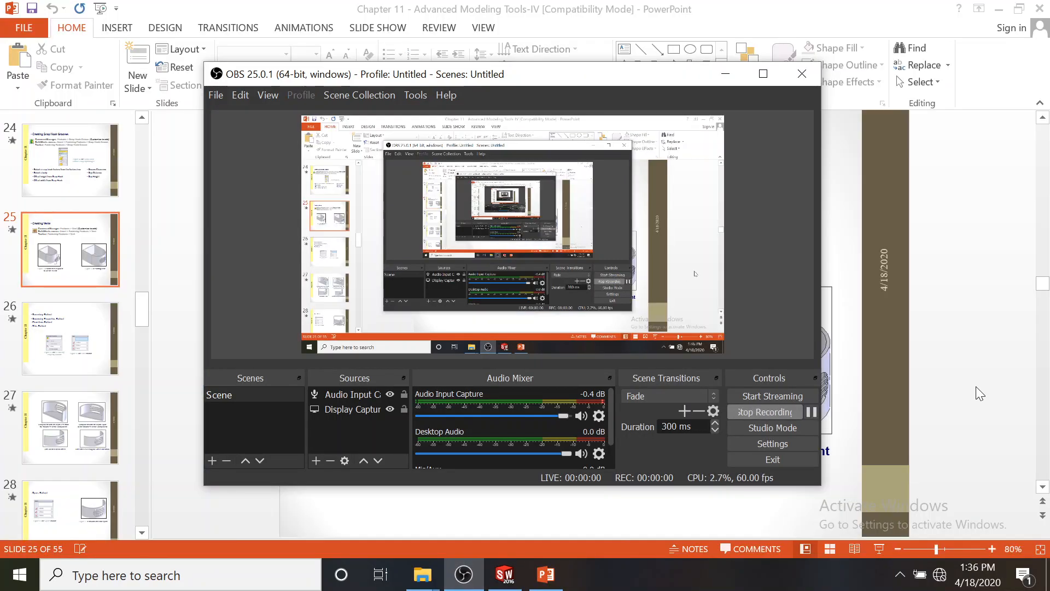
{"action": "left_click", "coordinate": [976, 386]}
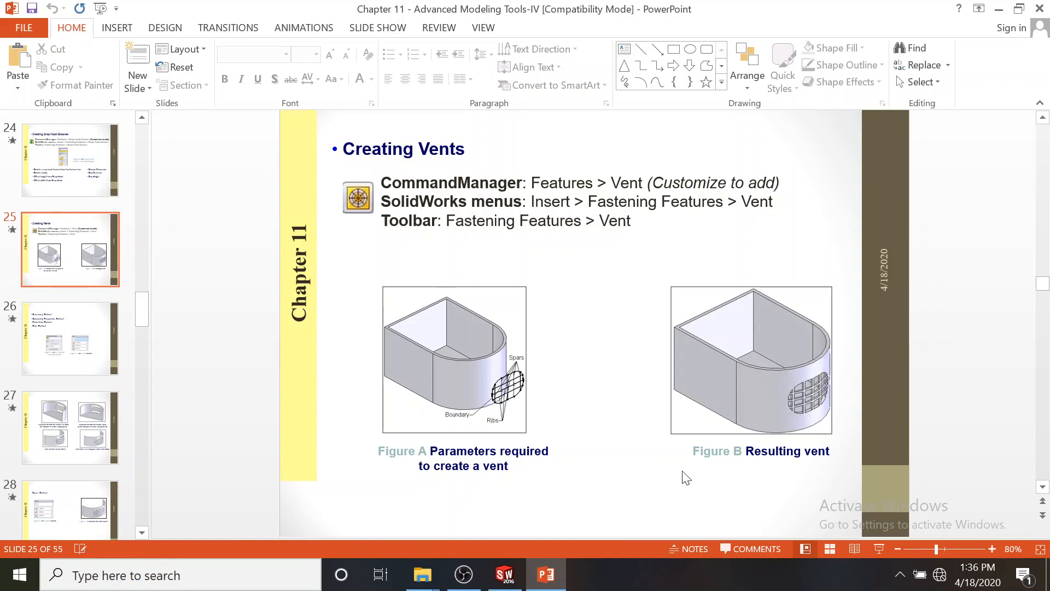
{"action": "left_click", "coordinate": [461, 583]}
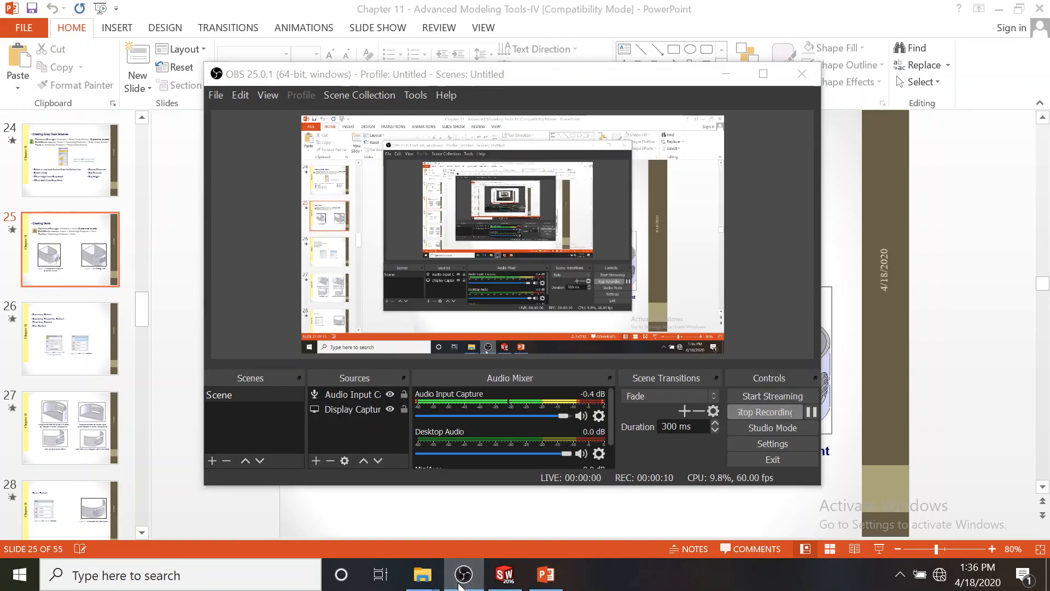
{"action": "left_click", "coordinate": [463, 580]}
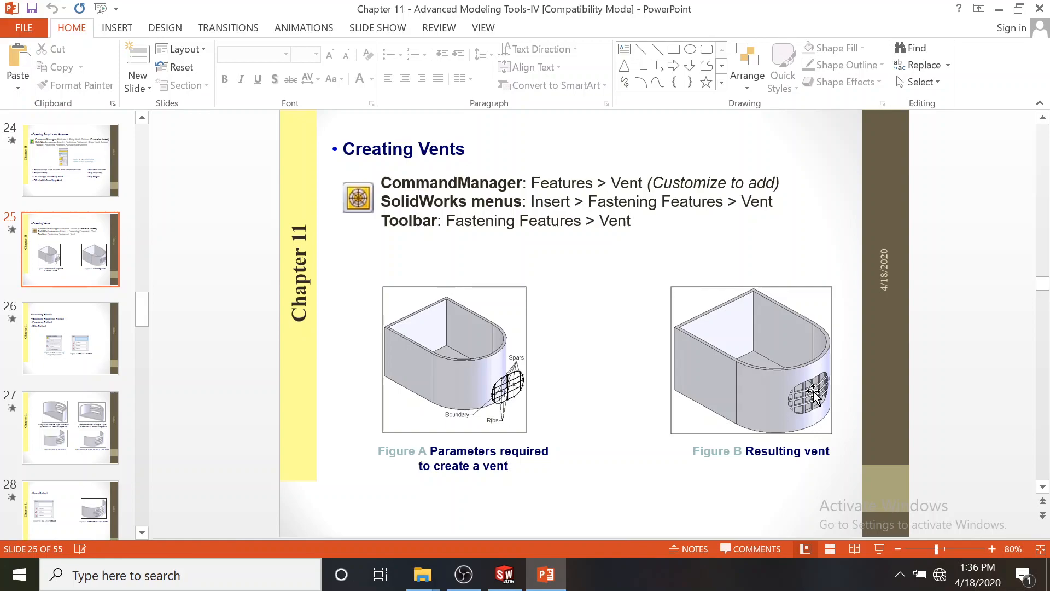
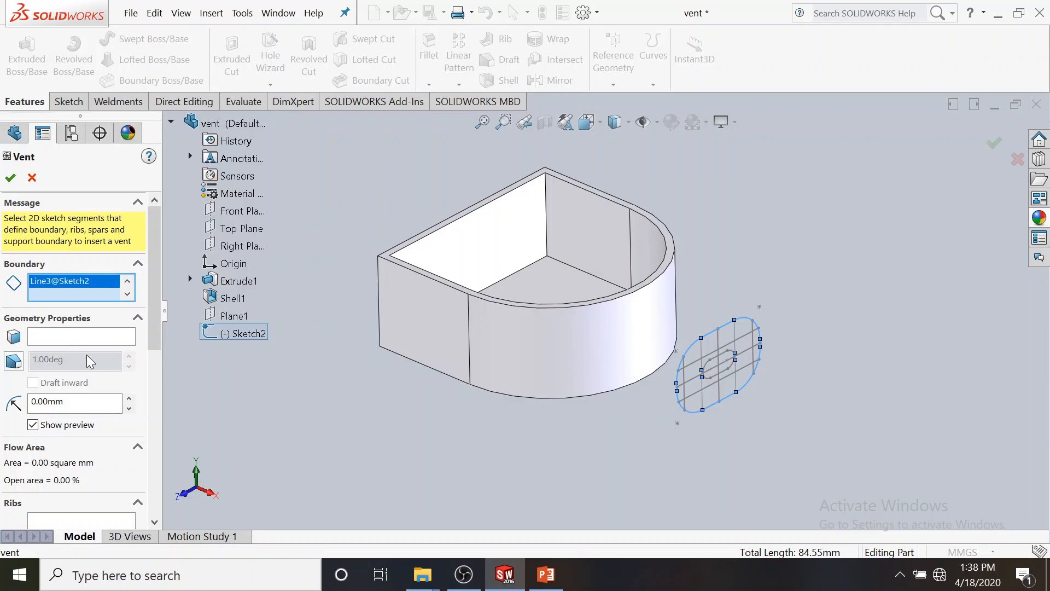
Step: Choose the curved outer wall of the container as the face on which the vent is placed
{"action": "mouse_move", "coordinate": [153, 336]}
{"action": "left_mouse_down"}
{"action": "mouse_move", "coordinate": [152, 389]}
{"action": "mouse_move", "coordinate": [153, 340]}
{"action": "left_mouse_up"}
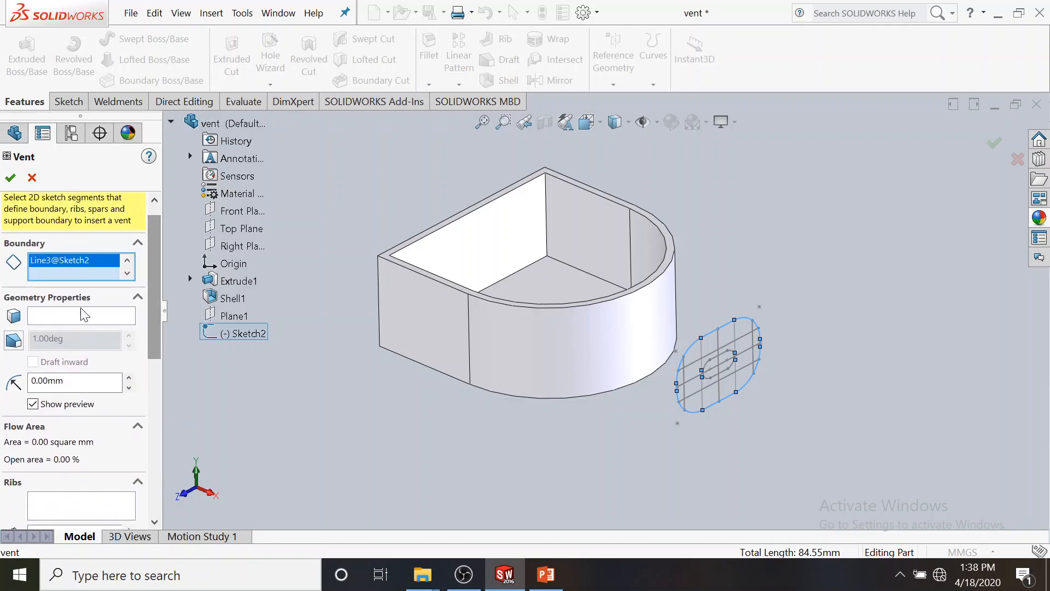
{"action": "left_click", "coordinate": [79, 313]}
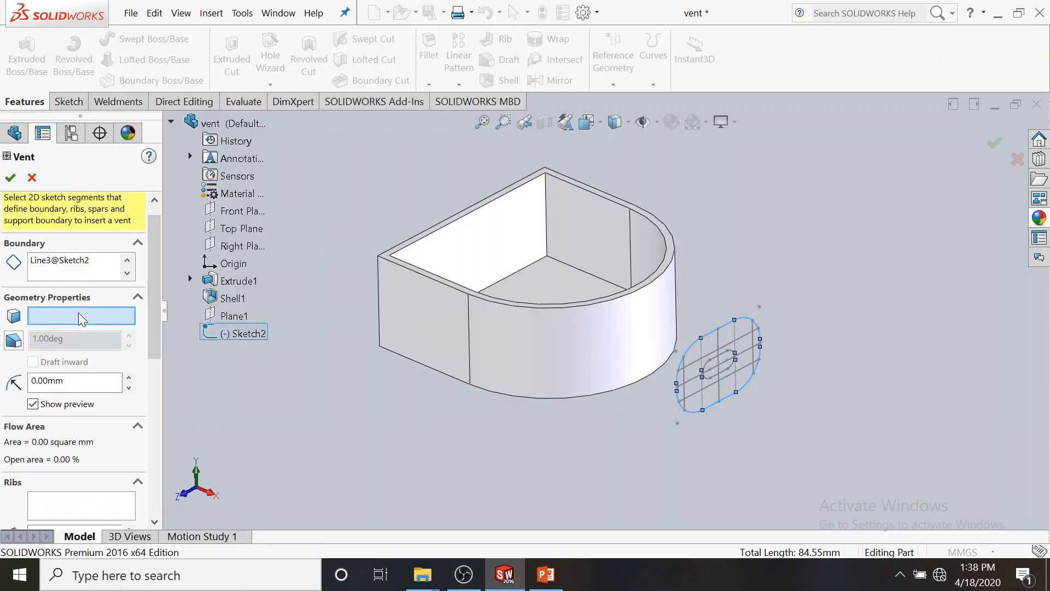
{"action": "left_click", "coordinate": [655, 329]}
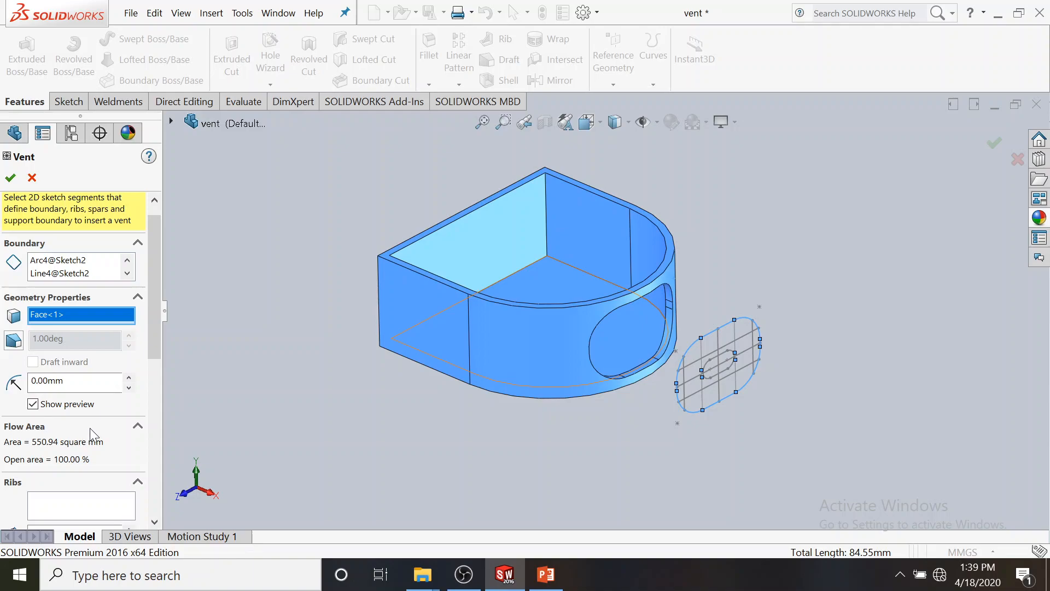
Step: Check the enlarged Creating Vents slide in PowerPoint for which sketch lines are ribs and spars, and return to the vent in SOLIDWORKS
{"action": "left_click_drag", "start_coordinate": [158, 349], "coordinate": [154, 422]}
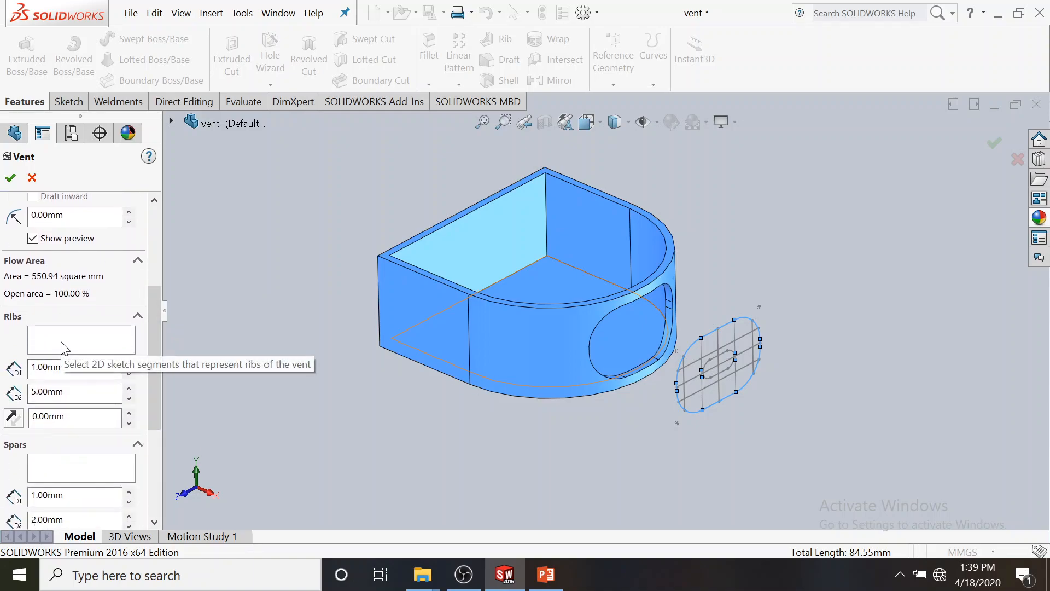
{"action": "left_click", "coordinate": [546, 575]}
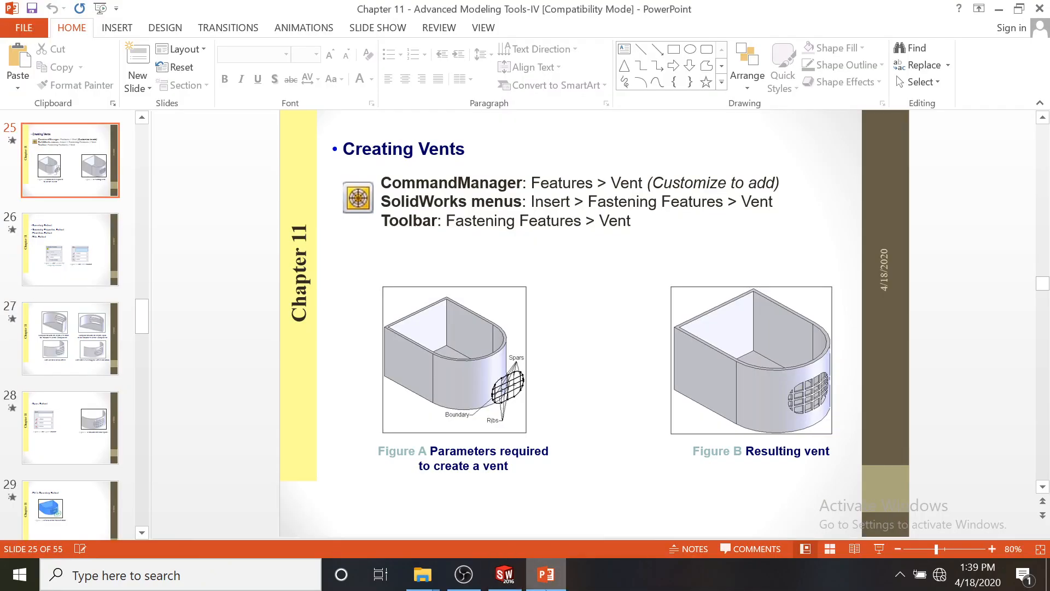
{"action": "left_click", "coordinate": [992, 548]}
{"action": "left_click", "coordinate": [992, 548]}
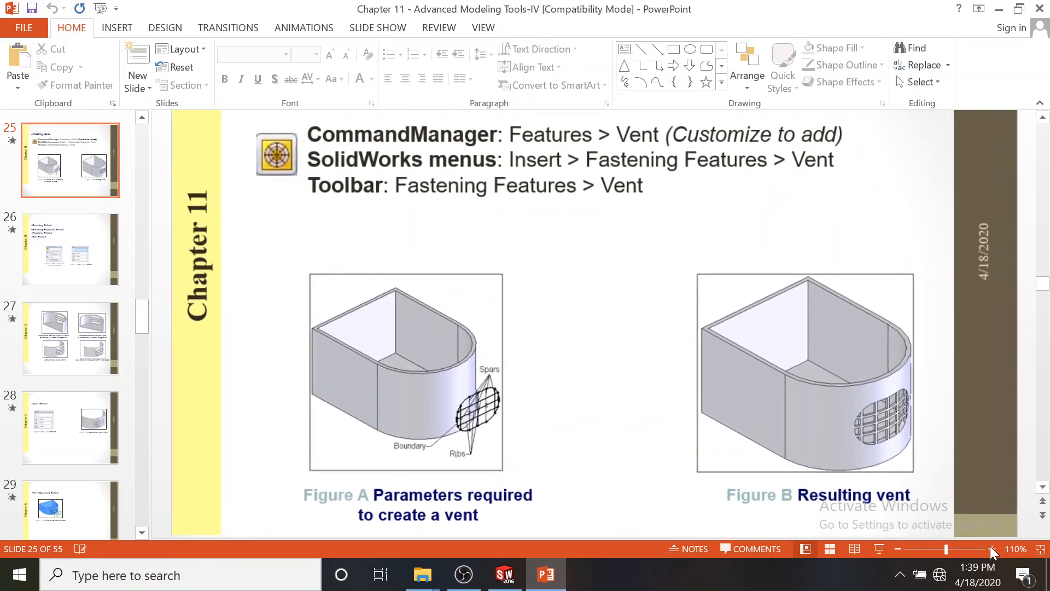
{"action": "left_click", "coordinate": [992, 548]}
{"action": "left_click", "coordinate": [992, 548]}
{"action": "left_click", "coordinate": [992, 549]}
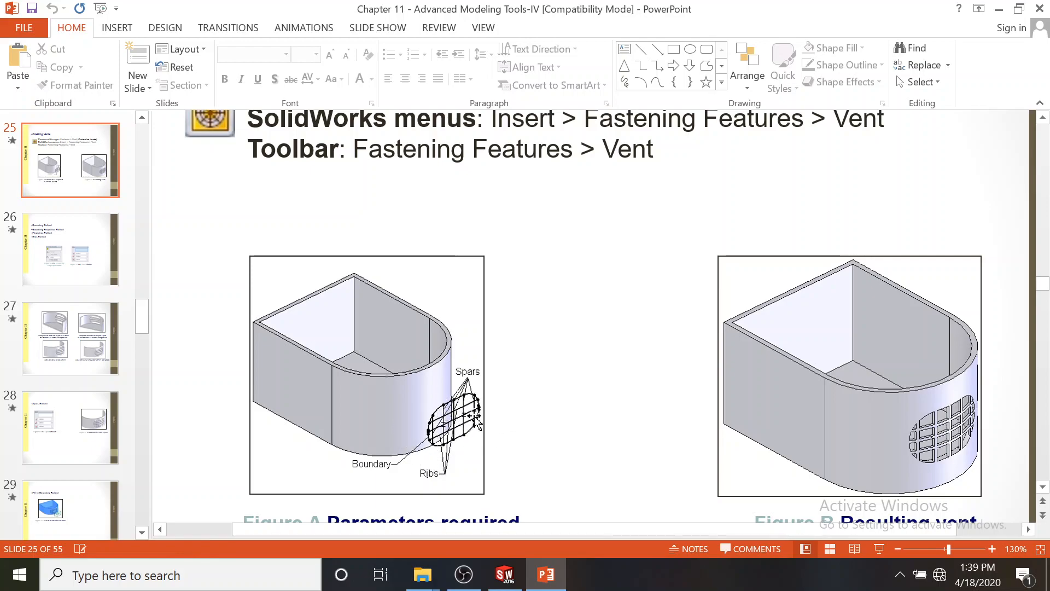
{"action": "left_click", "coordinate": [504, 574]}
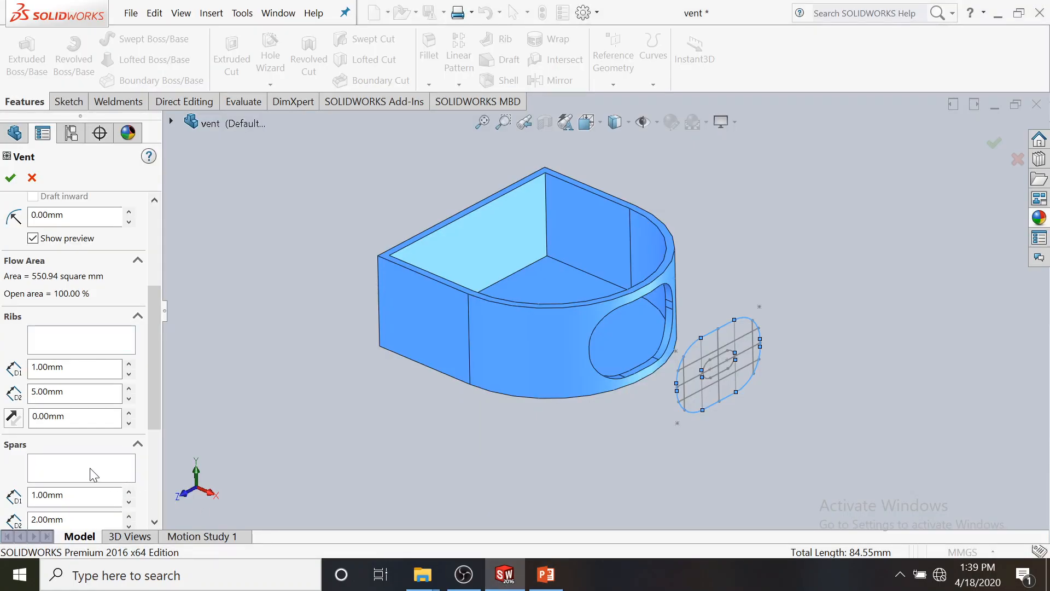
Step: Add the lowest lengthwise line of the vent sketch as a rib and set the rib width to 2 mm
{"action": "left_click", "coordinate": [80, 342]}
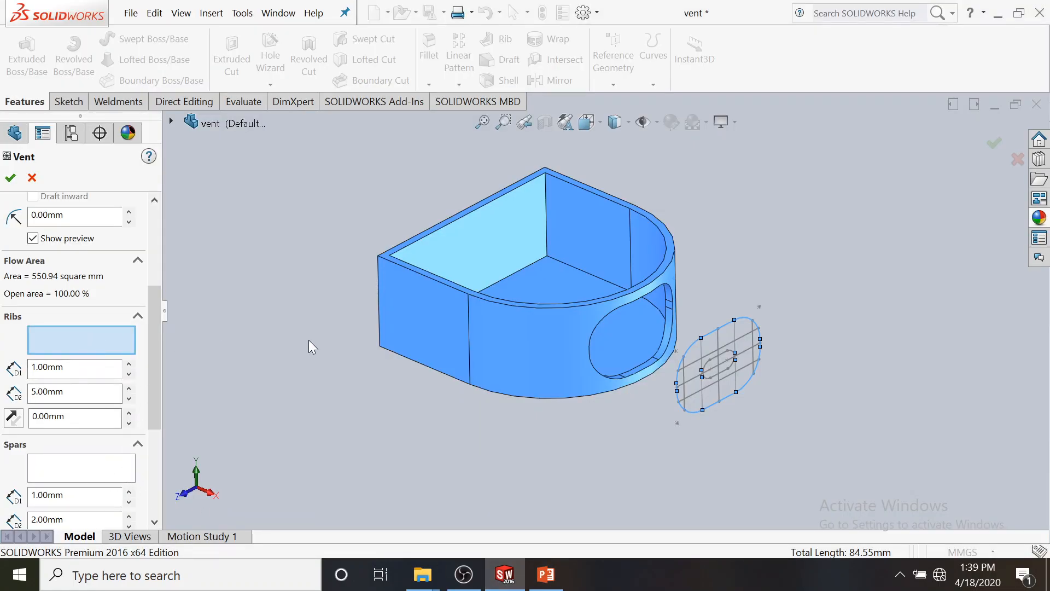
{"action": "left_click", "coordinate": [693, 392]}
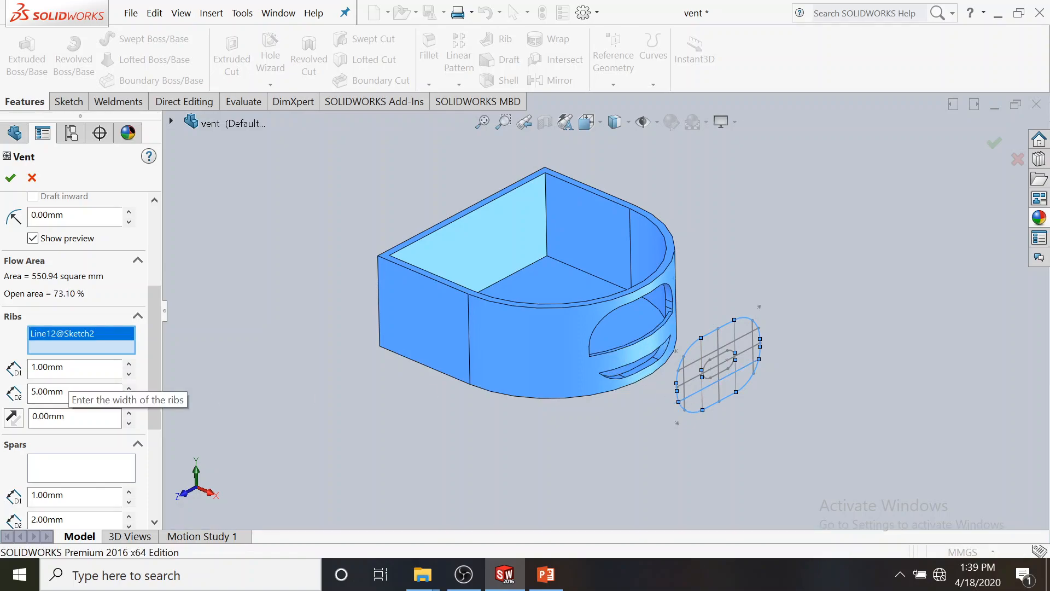
{"action": "double_click", "coordinate": [49, 391]}
{"action": "type", "text": "2"}
{"action": "key", "text": "Return"}
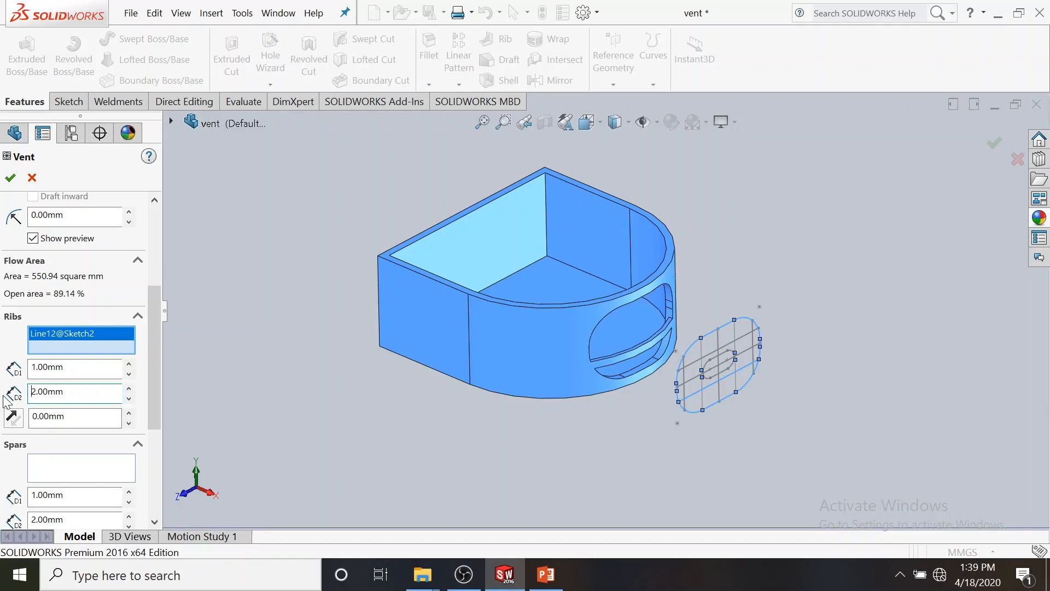
Step: Add the other two long sketch lines parallel to the first rib as vent ribs
{"action": "left_click", "coordinate": [692, 365]}
{"action": "left_click", "coordinate": [693, 370]}
{"action": "left_click", "coordinate": [693, 370]}
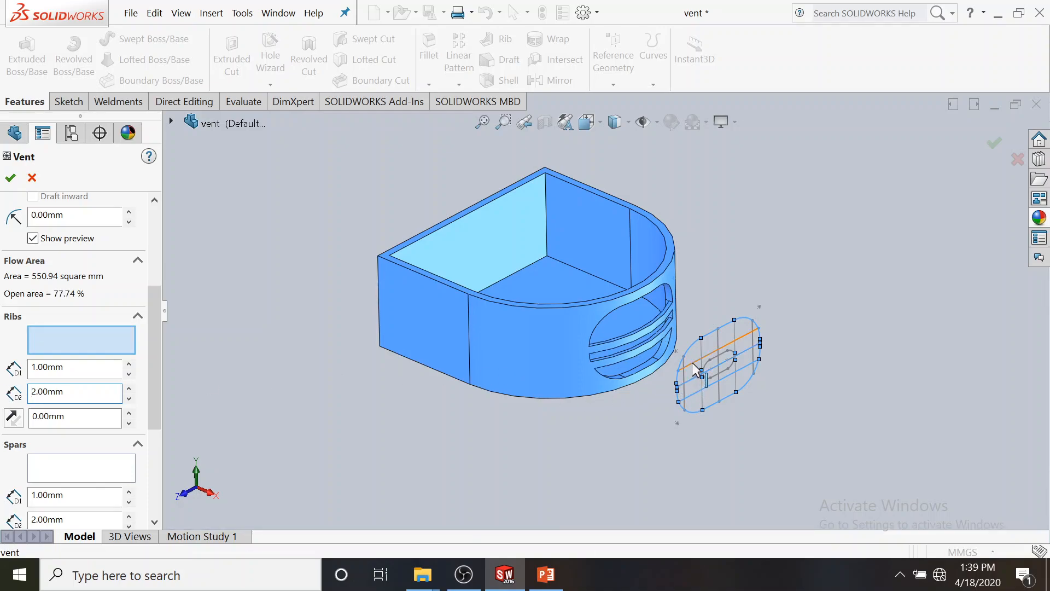
{"action": "left_click", "coordinate": [698, 368]}
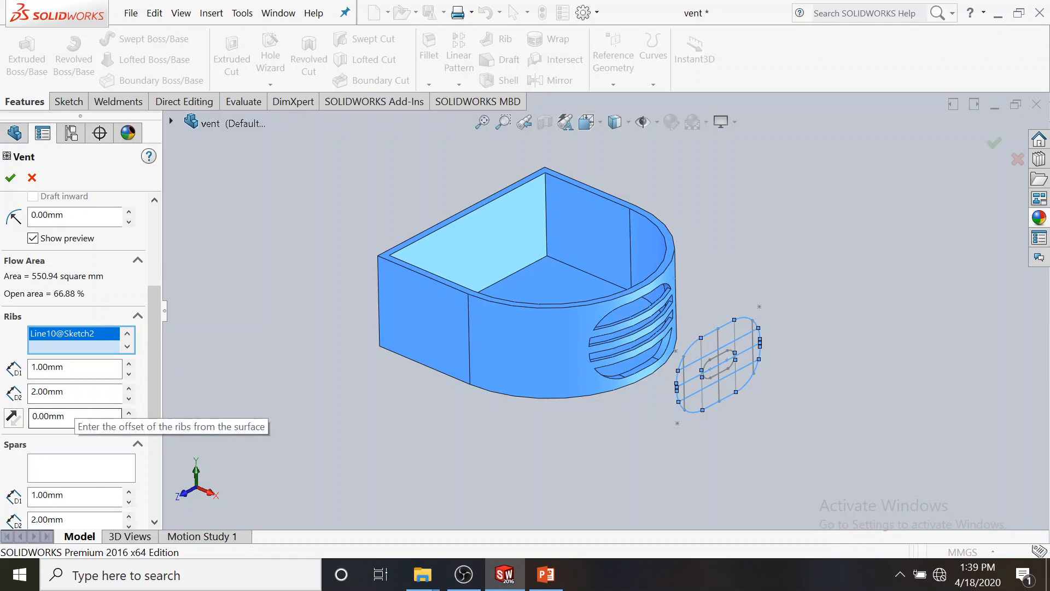
Step: Try rib offsets from the surface of 2 mm and 1 mm, and set the offset back to 0 mm
{"action": "left_click_drag", "start_coordinate": [75, 411], "coordinate": [3, 411]}
{"action": "type", "text": "3"}
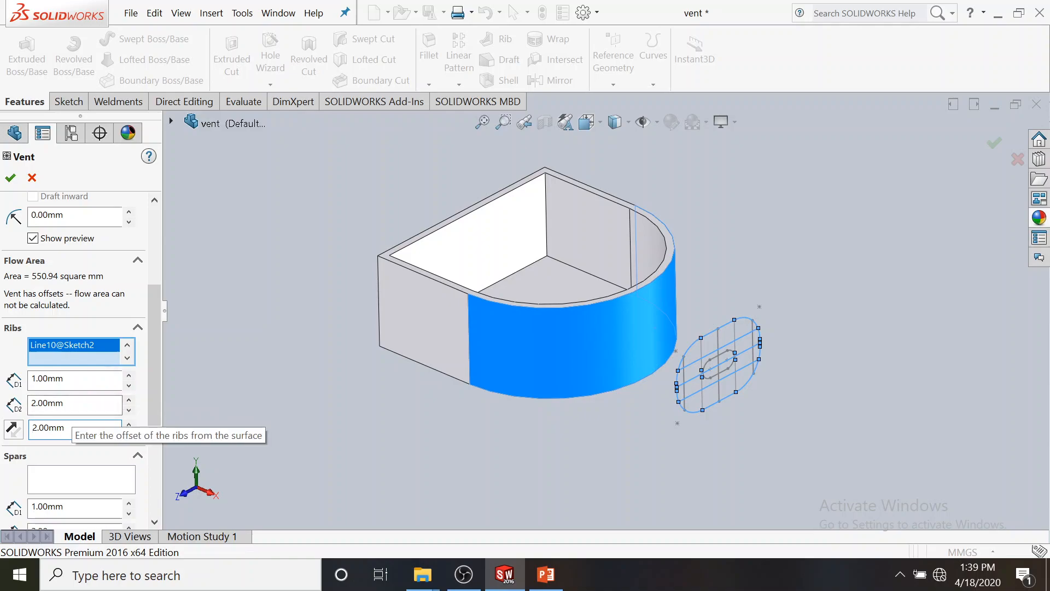
{"action": "left_click_drag", "start_coordinate": [75, 433], "coordinate": [6, 432]}
{"action": "type", "text": "1"}
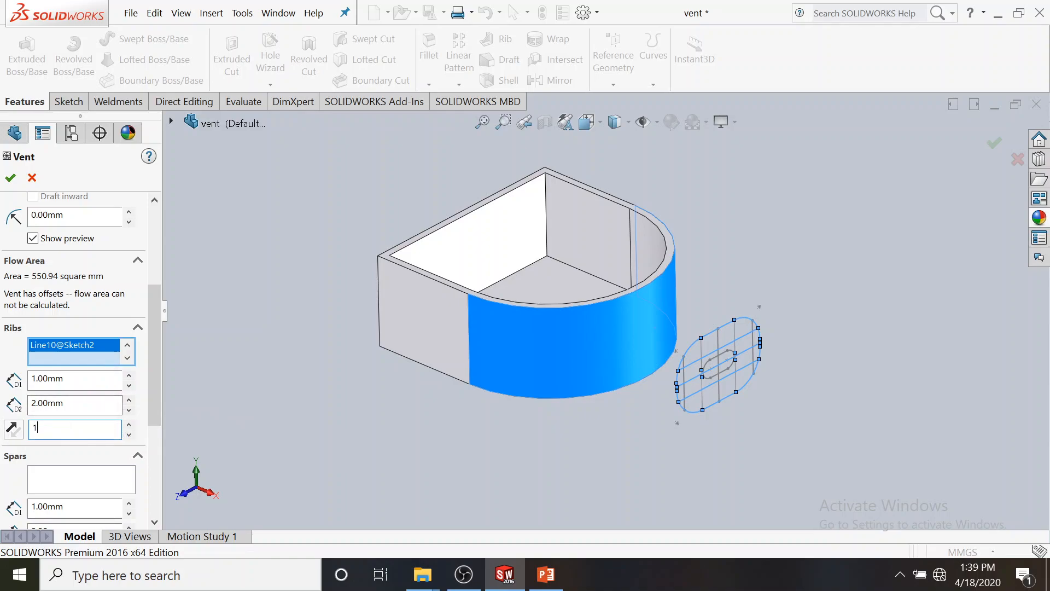
{"action": "key", "text": "Return"}
{"action": "type", "text": "0"}
{"action": "key", "text": "Return"}
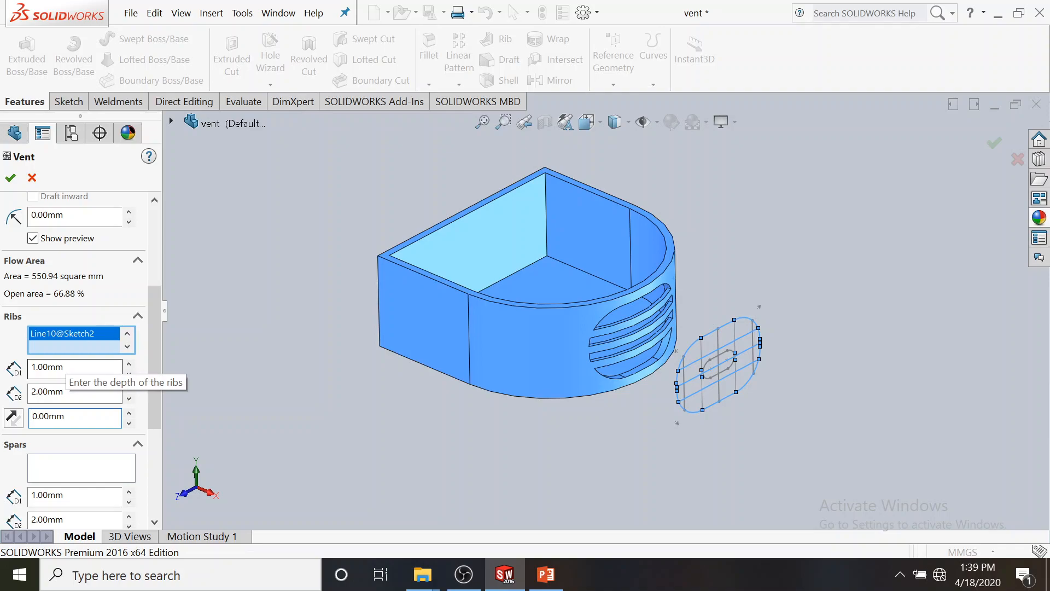
Step: Try rib depths of 2 mm, -22 mm and 0 mm for the vent
{"action": "left_click_drag", "start_coordinate": [67, 368], "coordinate": [21, 371]}
{"action": "type", "text": "2"}
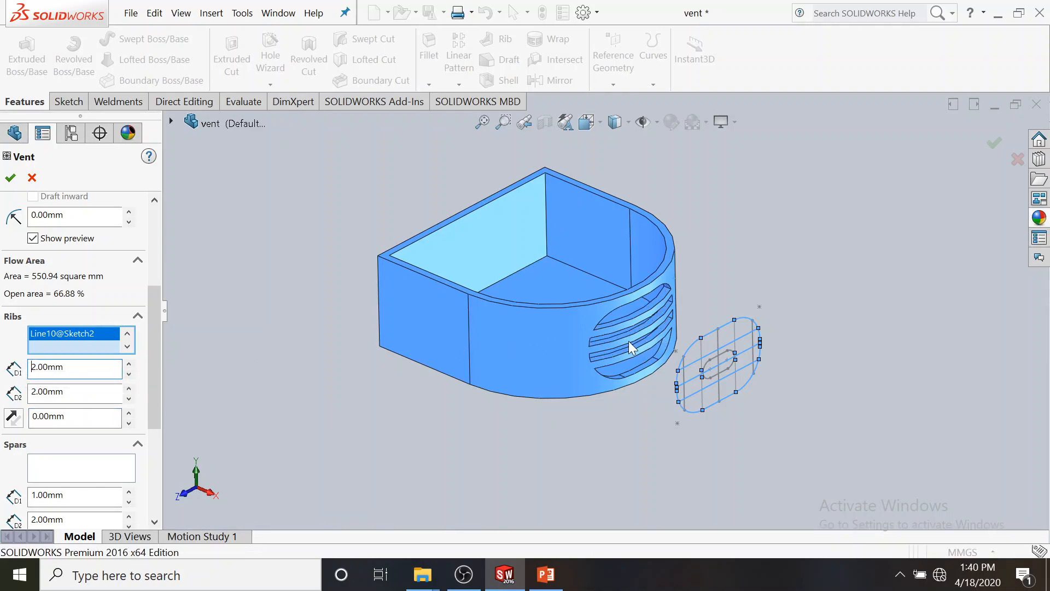
{"action": "left_click", "coordinate": [32, 366]}
{"action": "type", "text": "-2"}
{"action": "key", "text": "Return"}
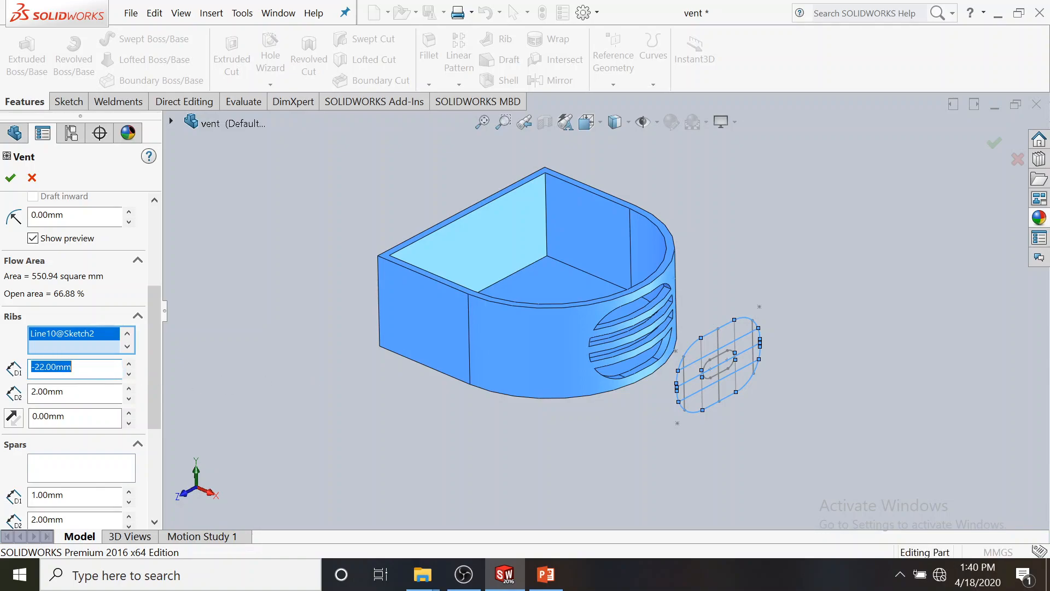
{"action": "left_click_drag", "start_coordinate": [47, 367], "coordinate": [6, 370]}
{"action": "type", "text": "0"}
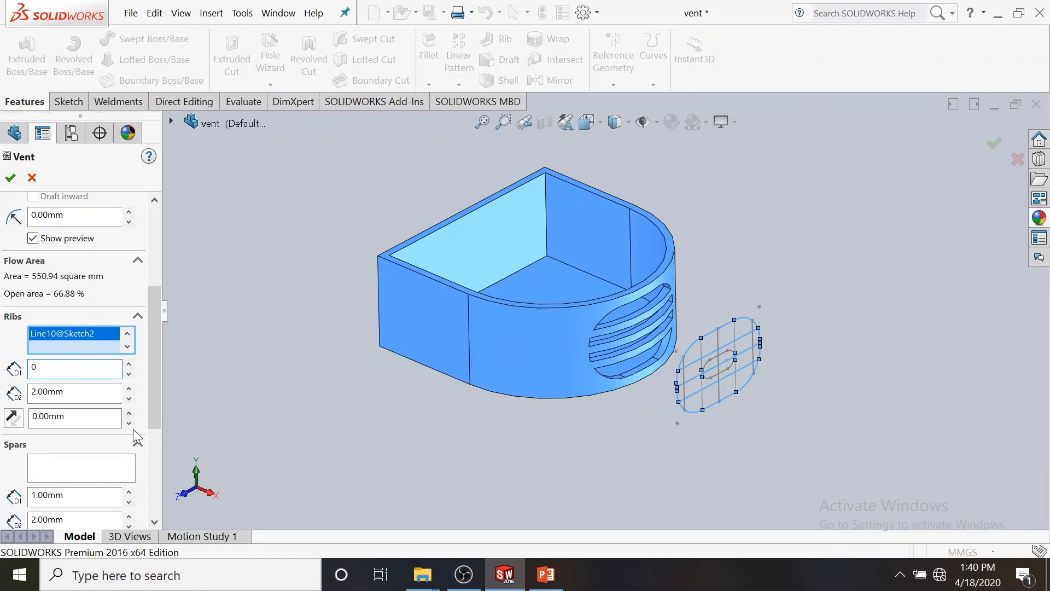
Step: Select the five crosswise lines of the vent sketch as spars
{"action": "left_click_drag", "start_coordinate": [152, 400], "coordinate": [148, 450]}
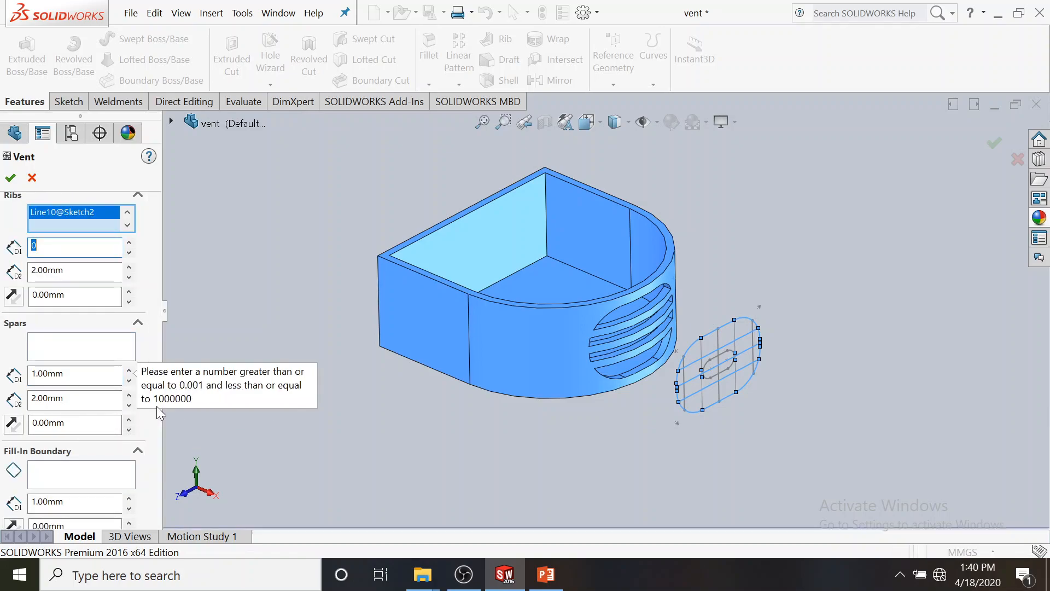
{"action": "left_click", "coordinate": [73, 355]}
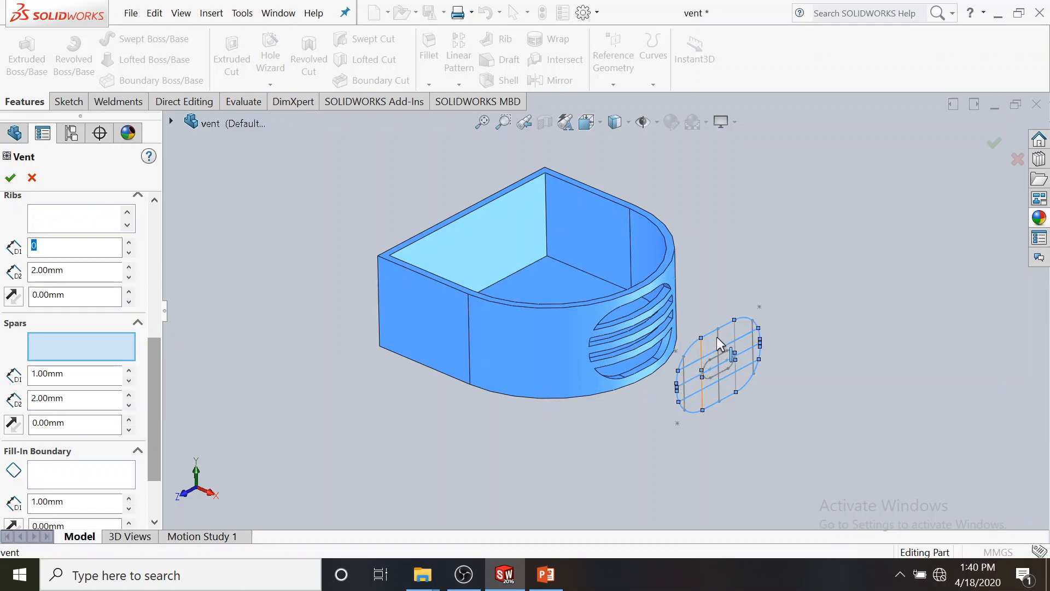
{"action": "left_click", "coordinate": [717, 363]}
{"action": "left_click", "coordinate": [734, 337]}
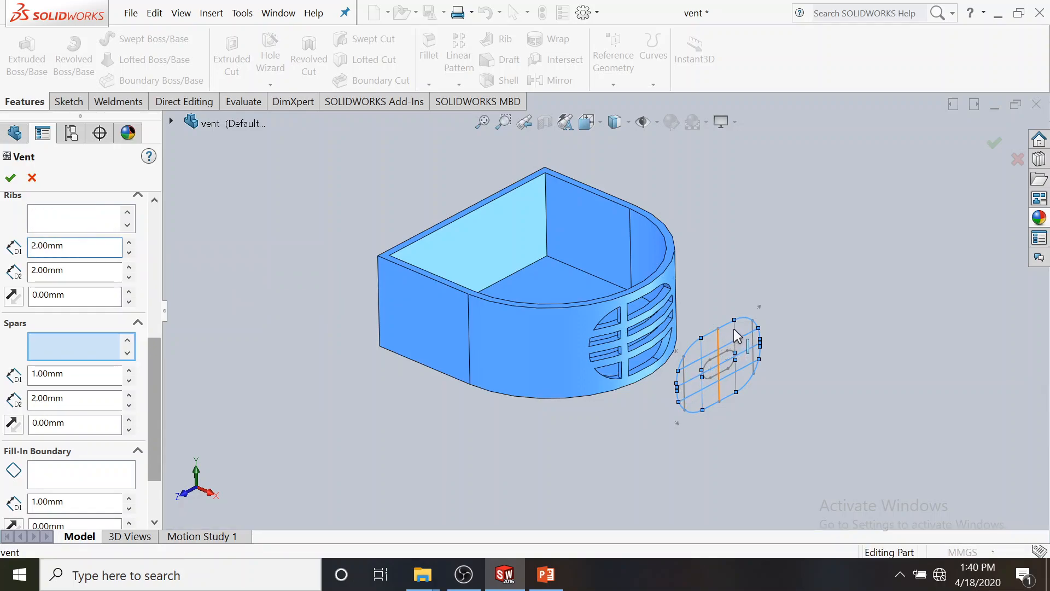
{"action": "left_click", "coordinate": [734, 328]}
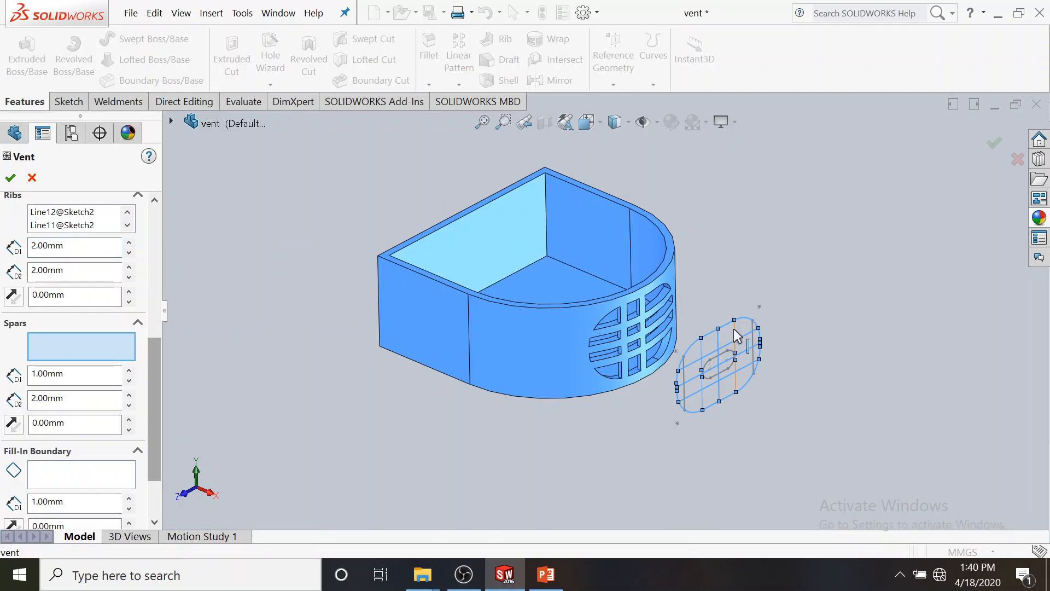
{"action": "left_click", "coordinate": [684, 395]}
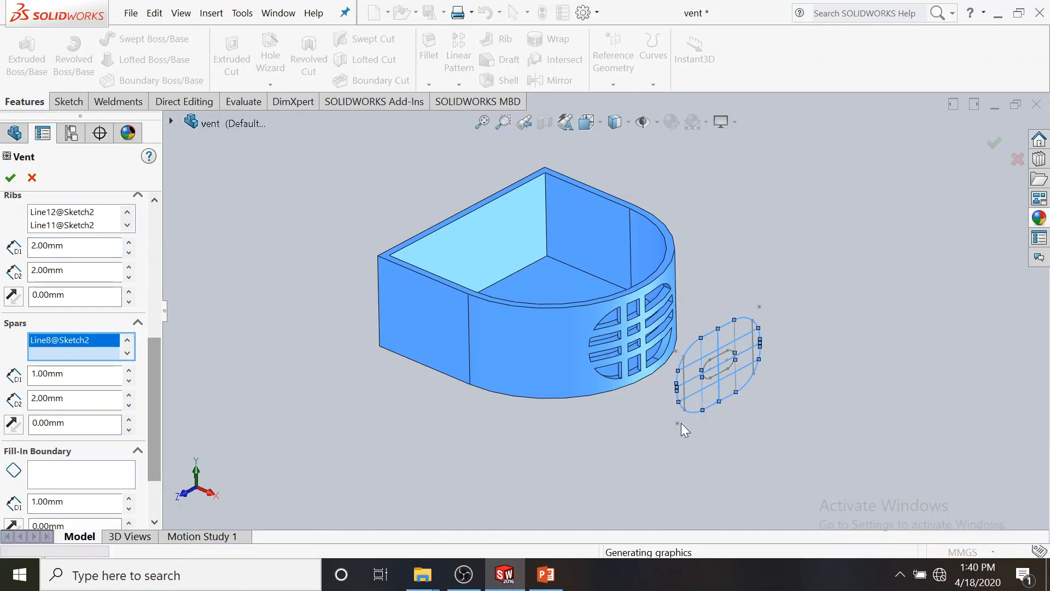
{"action": "left_click", "coordinate": [685, 394]}
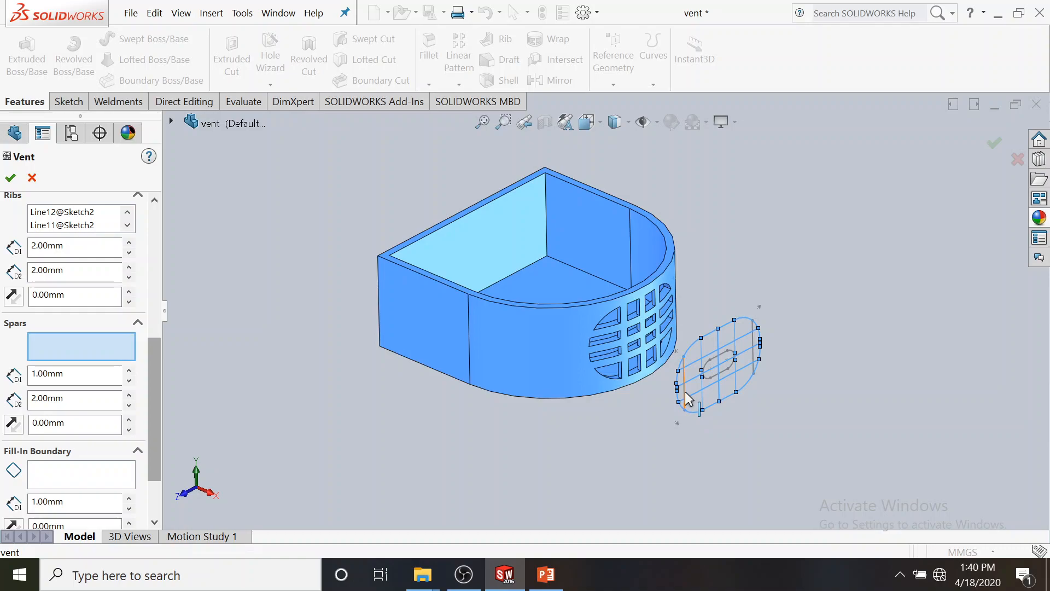
{"action": "left_click", "coordinate": [751, 362]}
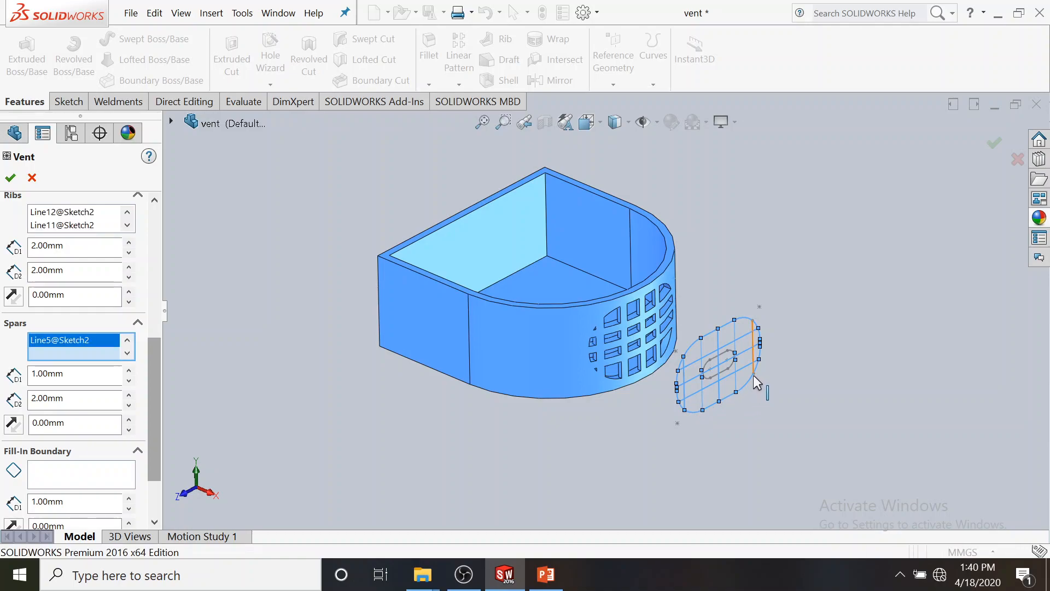
{"action": "left_click", "coordinate": [756, 361]}
Step: Set the width of the vent spars to 1 mm
{"action": "mouse_move", "coordinate": [155, 369]}
{"action": "left_mouse_down"}
{"action": "mouse_move", "coordinate": [153, 403]}
{"action": "mouse_move", "coordinate": [153, 383]}
{"action": "left_mouse_up"}
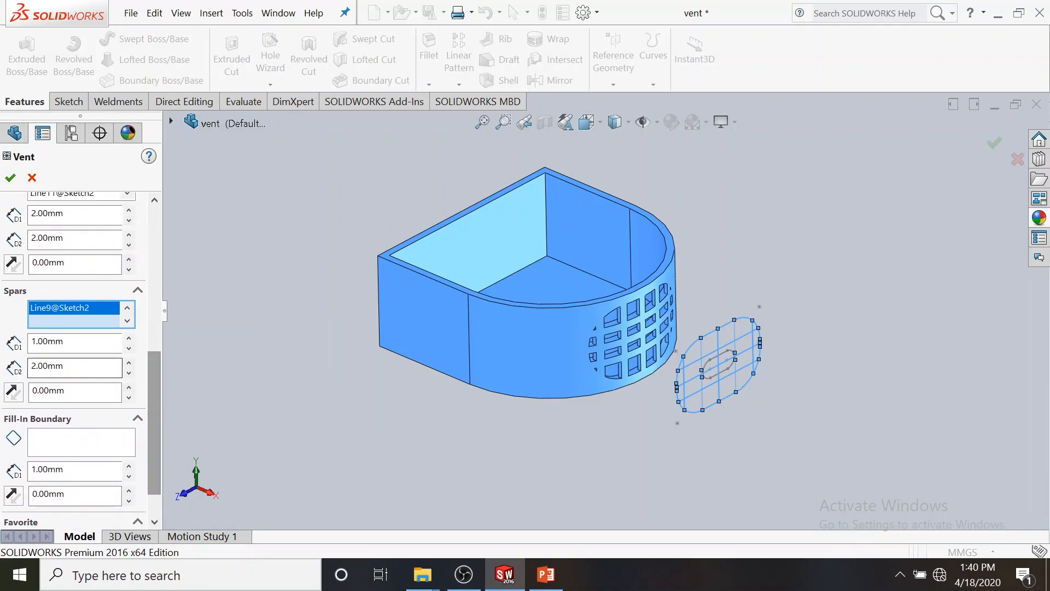
{"action": "left_click", "coordinate": [71, 365]}
{"action": "type", "text": "1"}
{"action": "key", "text": "Return"}
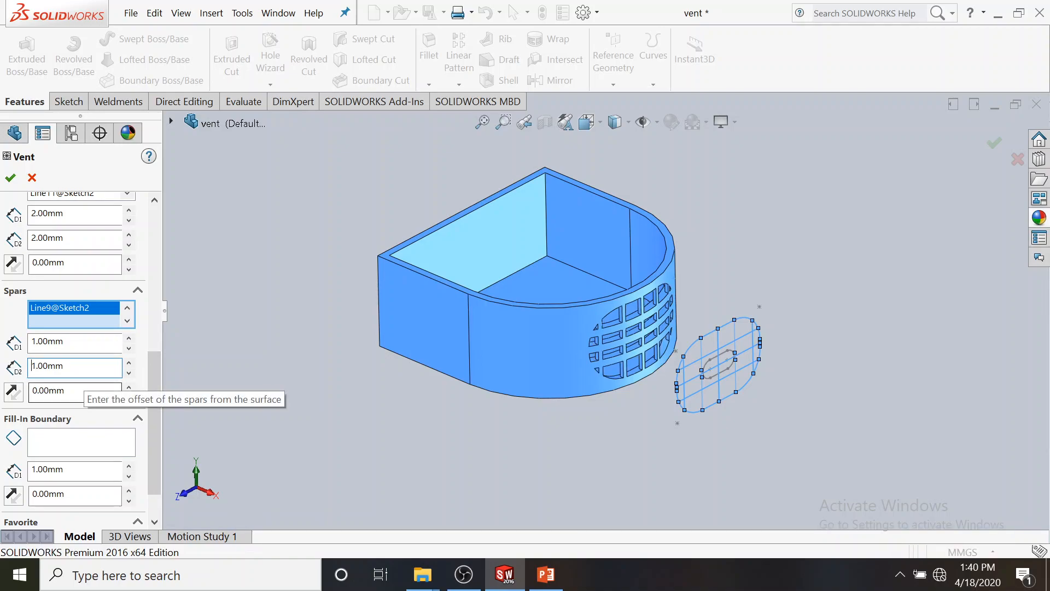
Step: Try a 1 mm spar offset from the surface with its direction reversed, and inspect the vent preview up close
{"action": "left_click", "coordinate": [71, 391]}
{"action": "type", "text": "1"}
{"action": "key", "text": "Return"}
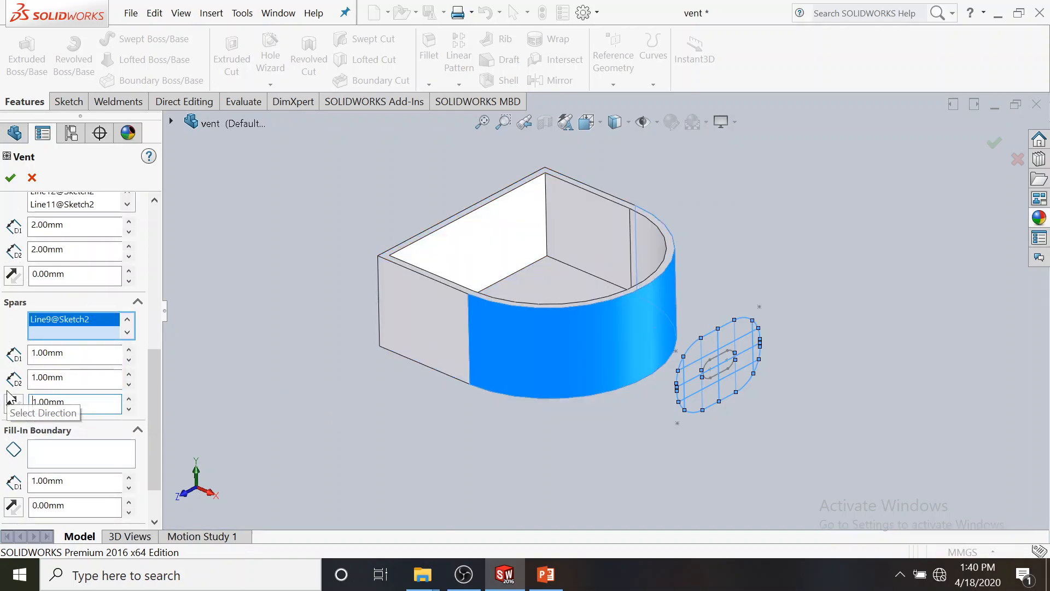
{"action": "middle_click_drag", "start_coordinate": [388, 194], "coordinate": [410, 297]}
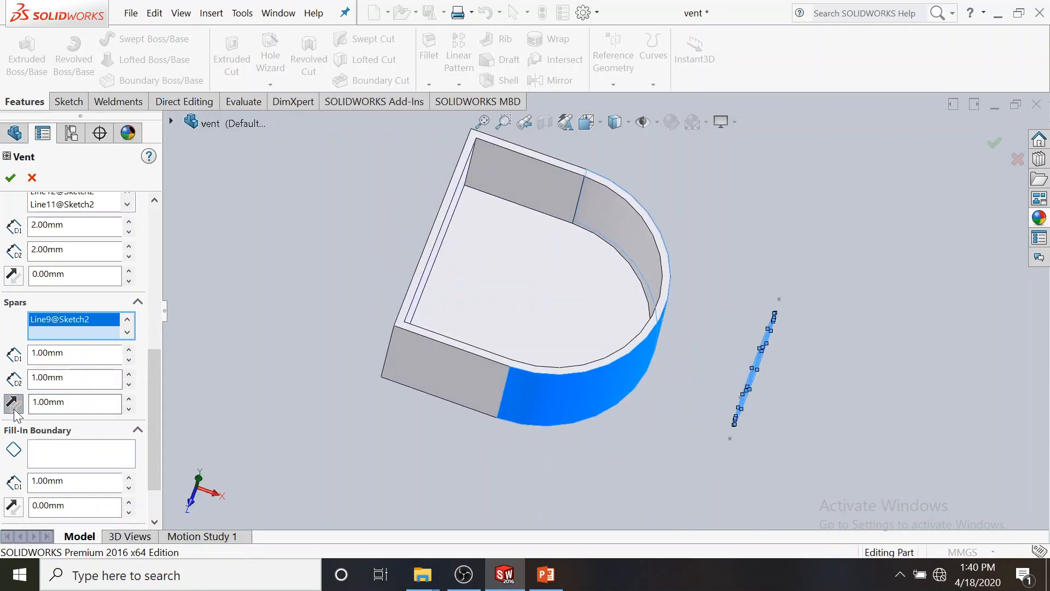
{"action": "middle_click_drag", "start_coordinate": [412, 383], "coordinate": [376, 300]}
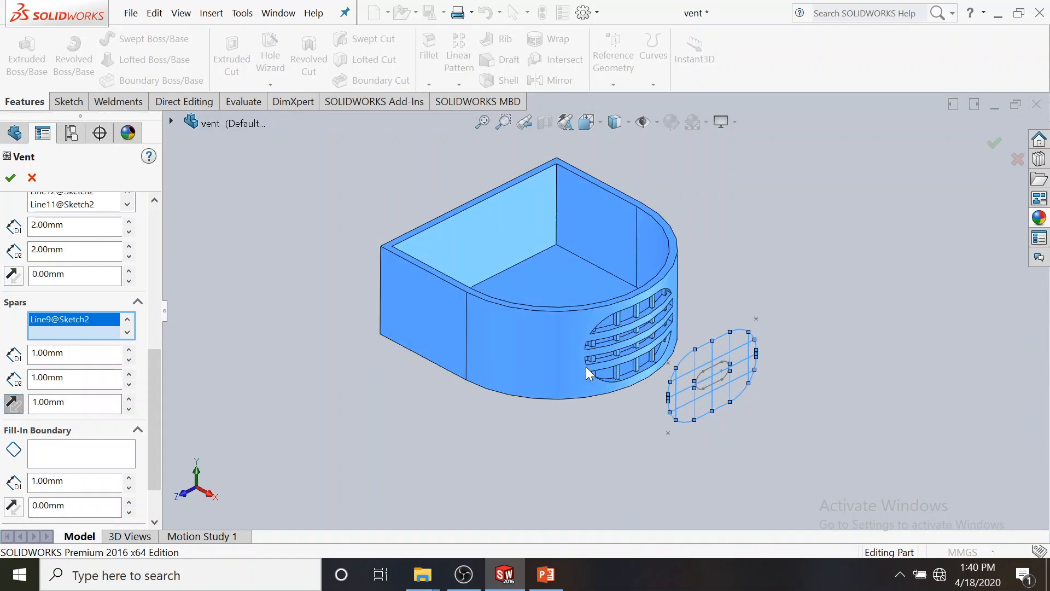
{"action": "scroll", "coordinate": [612, 356], "scroll_direction": "down", "scroll_amount": 5}
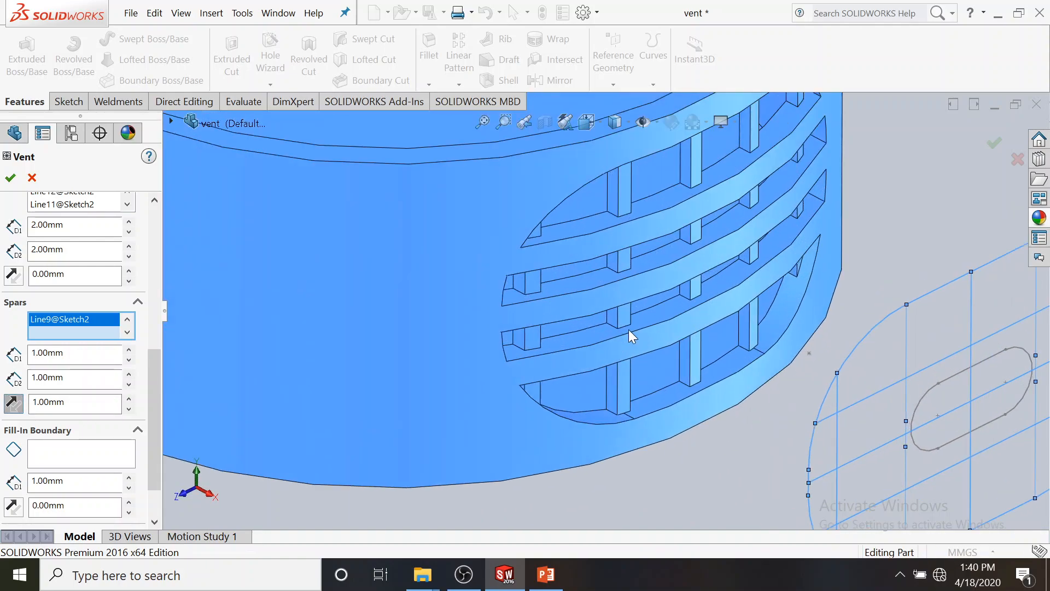
Step: Try a spar offset of 2 mm, return it to 1 mm, and toggle the offset direction
{"action": "key", "text": "Tab"}
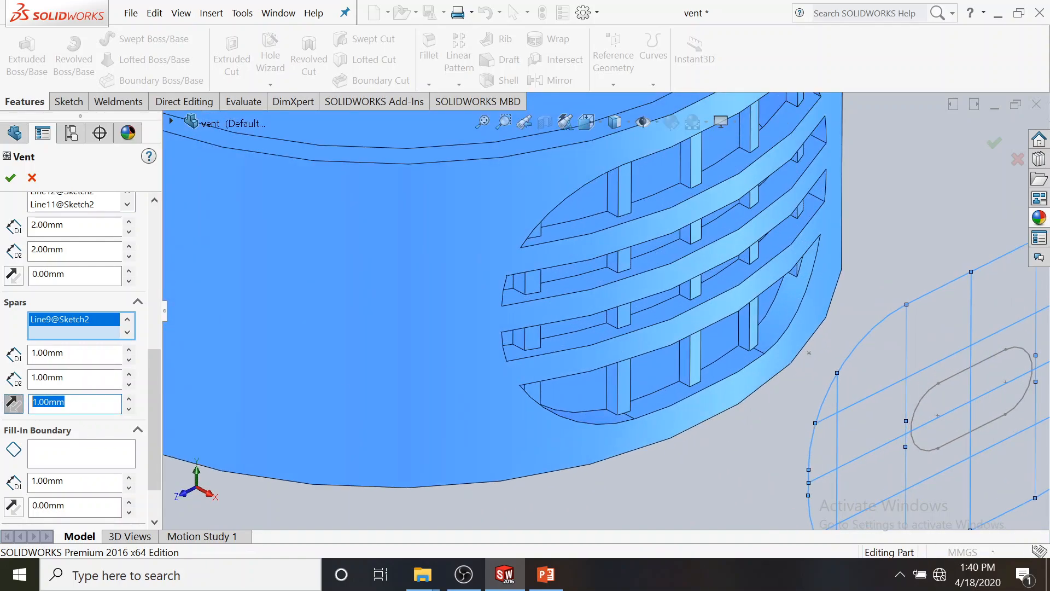
{"action": "type", "text": "2"}
{"action": "key", "text": "Return"}
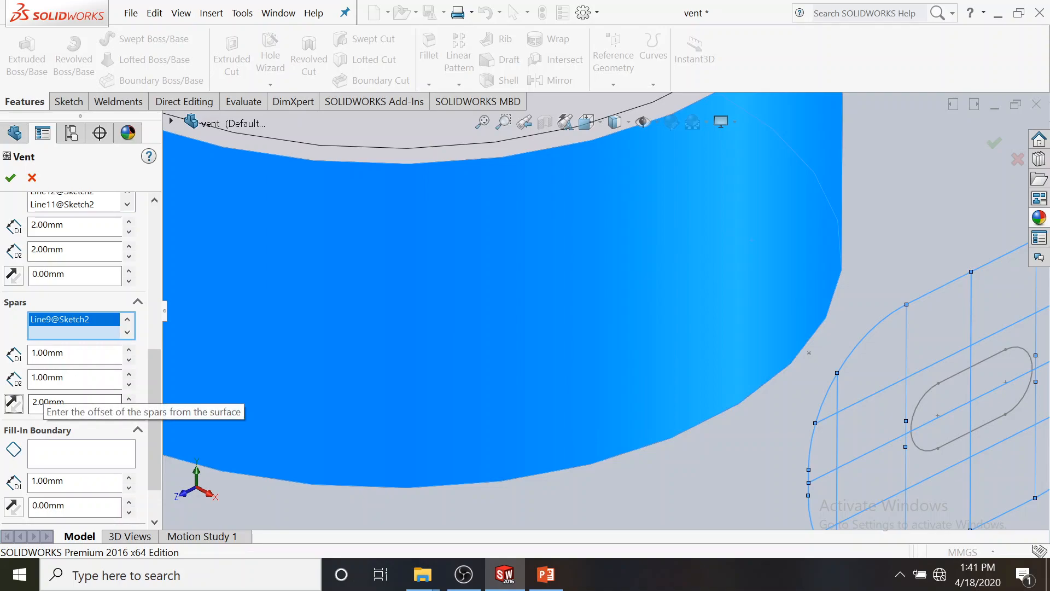
{"action": "double_click", "coordinate": [35, 402]}
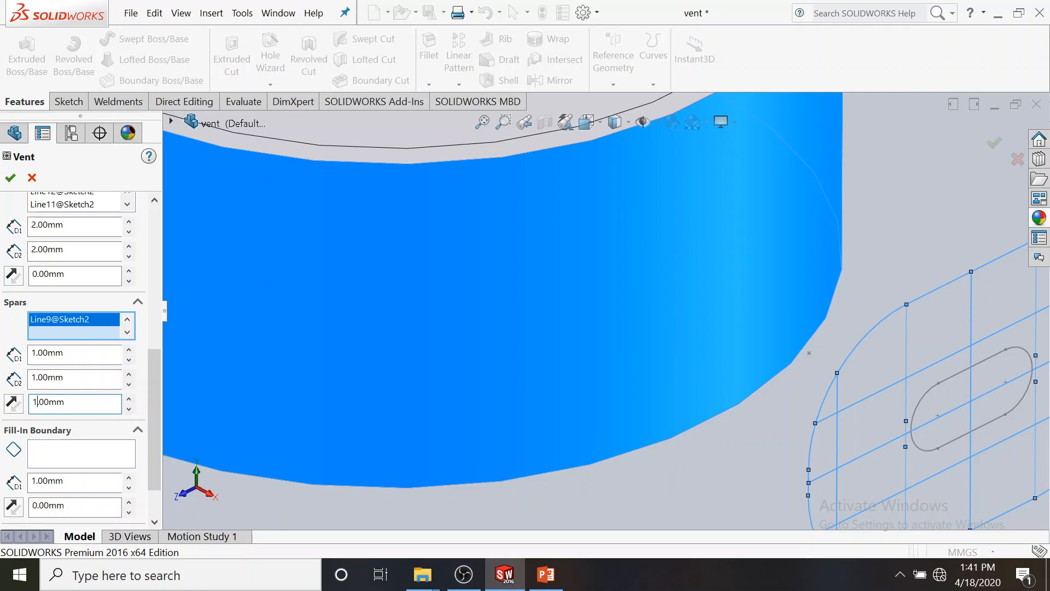
{"action": "left_click", "coordinate": [12, 406]}
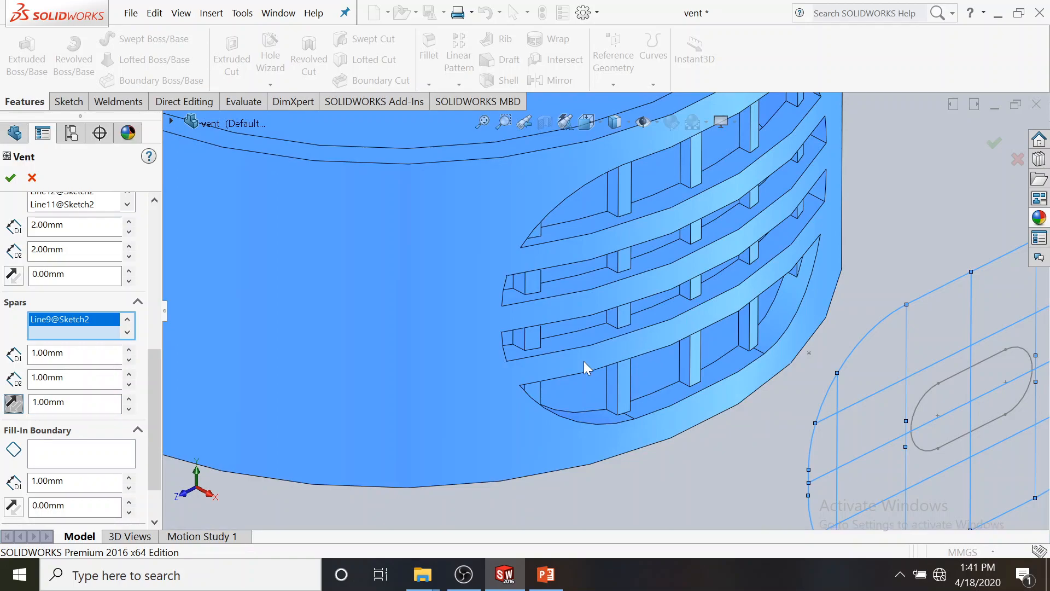
Step: Set the spar offset from the surface to 0 mm
{"action": "scroll", "coordinate": [527, 366], "scroll_direction": "up", "scroll_amount": 2}
{"action": "left_click_drag", "start_coordinate": [81, 403], "coordinate": [0, 407]}
{"action": "type", "text": "0"}
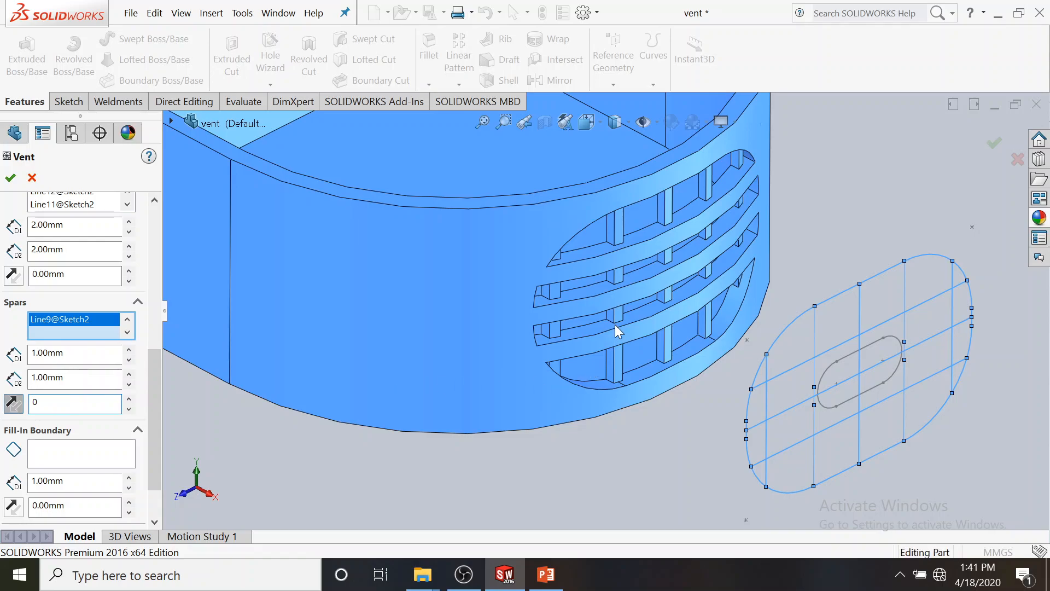
{"action": "key", "text": "Return"}
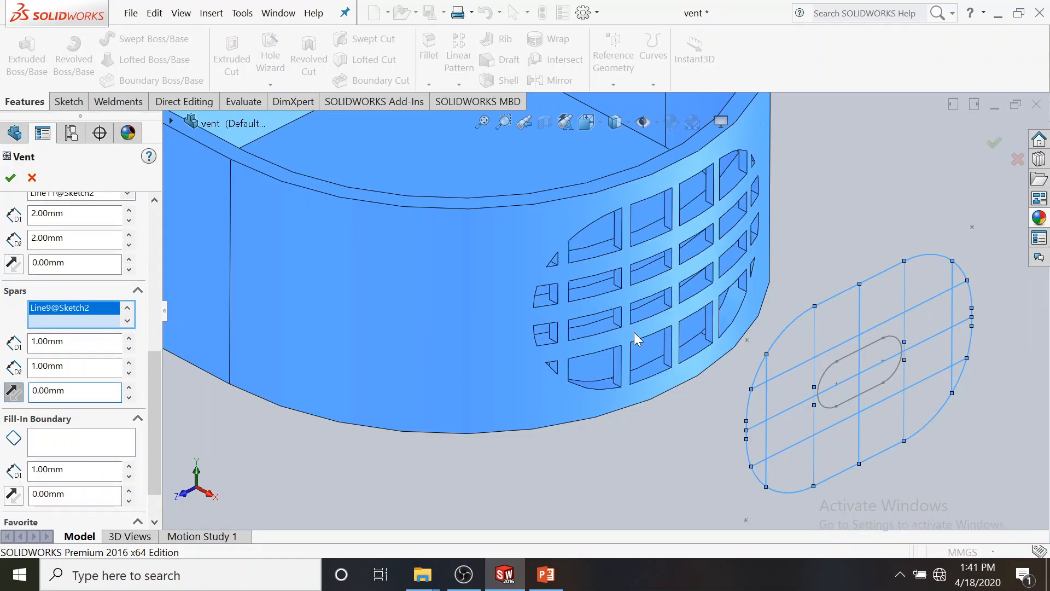
Step: Review the vent's flow area and geometry settings, and accept the vent feature
{"action": "scroll", "coordinate": [483, 353], "scroll_direction": "up", "scroll_amount": 5}
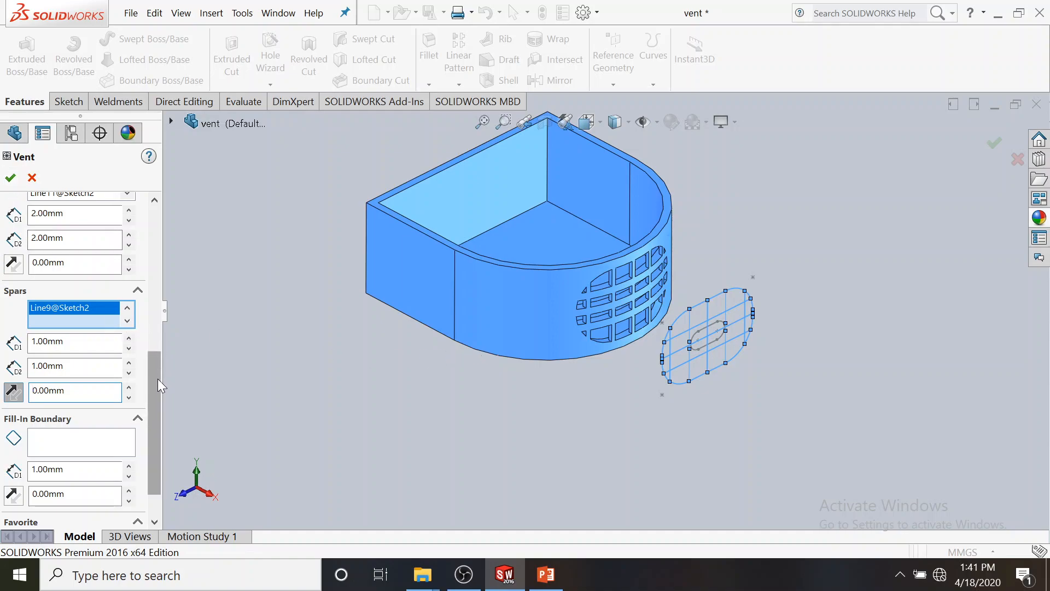
{"action": "scroll", "coordinate": [154, 378], "scroll_direction": "up", "scroll_amount": 3}
{"action": "scroll", "coordinate": [163, 297], "scroll_direction": "up", "scroll_amount": 2}
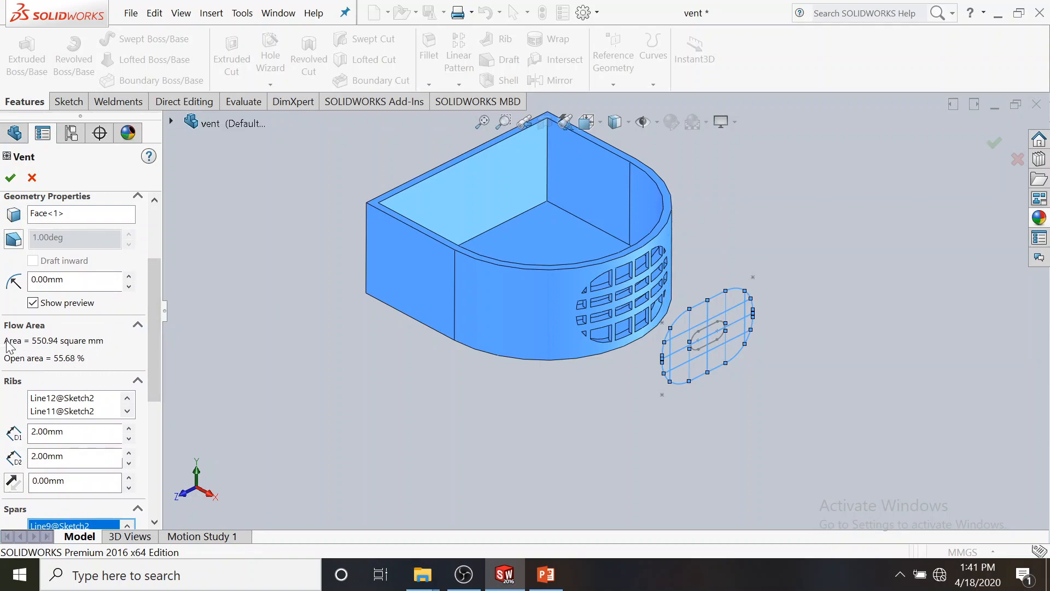
{"action": "left_click", "coordinate": [10, 178]}
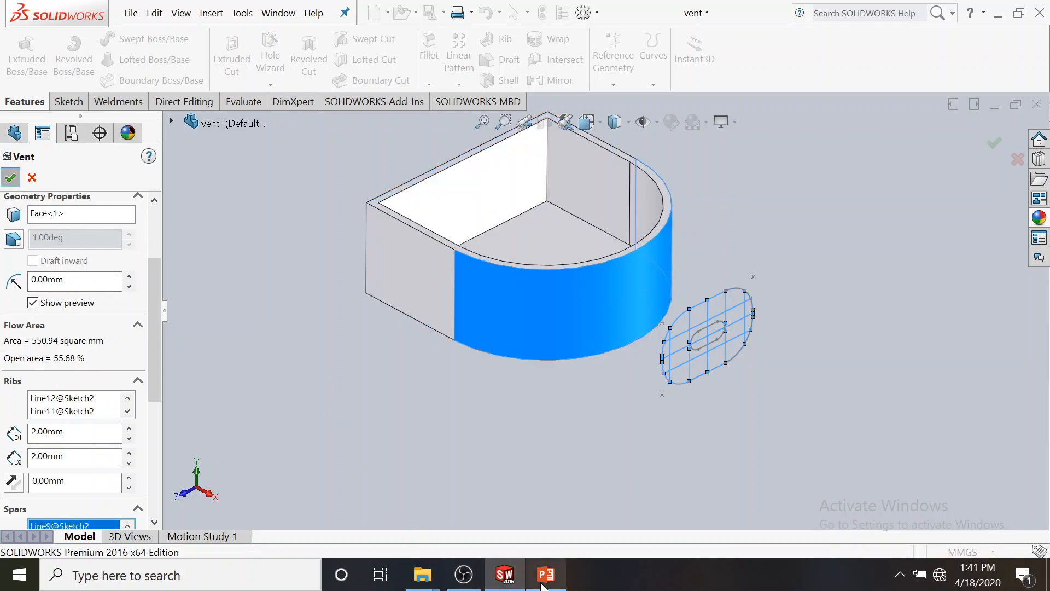
Step: Switch to PowerPoint and zoom out on the Creating Vents slide
{"action": "mouse_move", "coordinate": [543, 584]}
{"action": "left_click", "coordinate": [471, 531]}
{"action": "left_click", "coordinate": [898, 548]}
{"action": "left_click", "coordinate": [898, 548]}
{"action": "left_click", "coordinate": [898, 549]}
{"action": "left_click", "coordinate": [897, 549]}
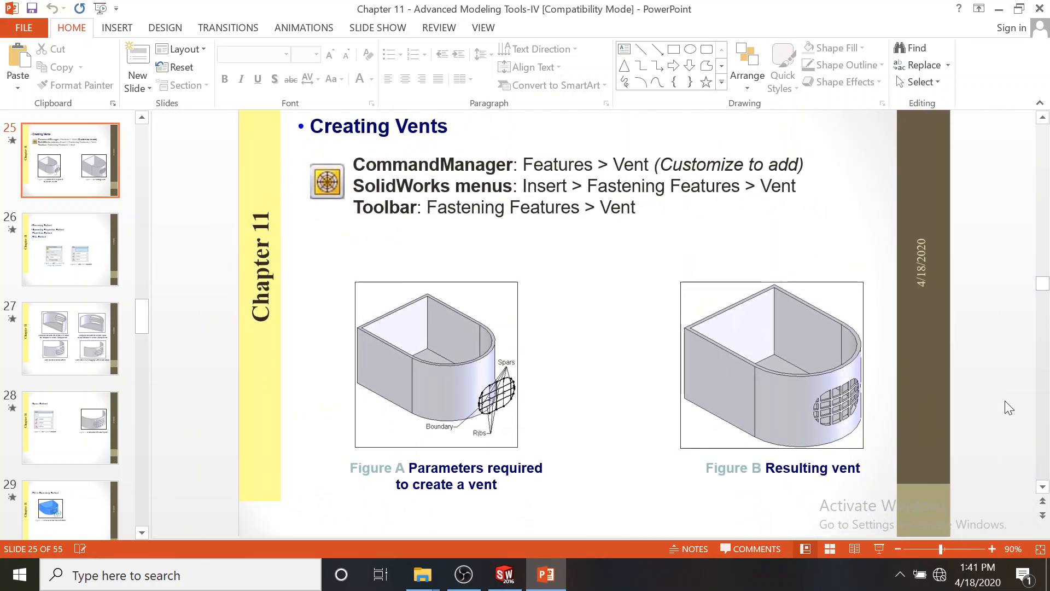
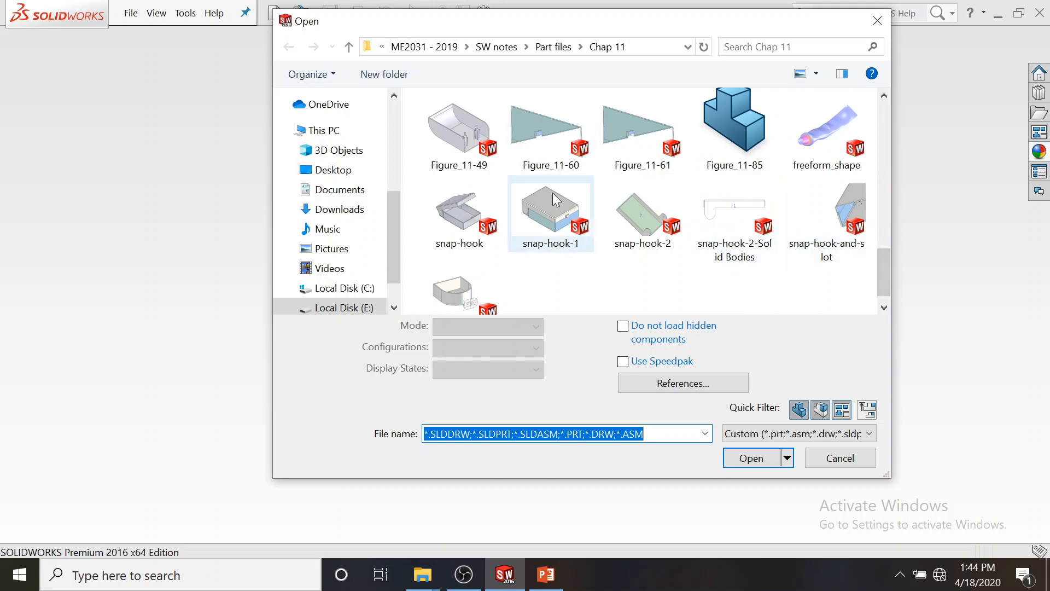
{"action": "left_click", "coordinate": [463, 580]}
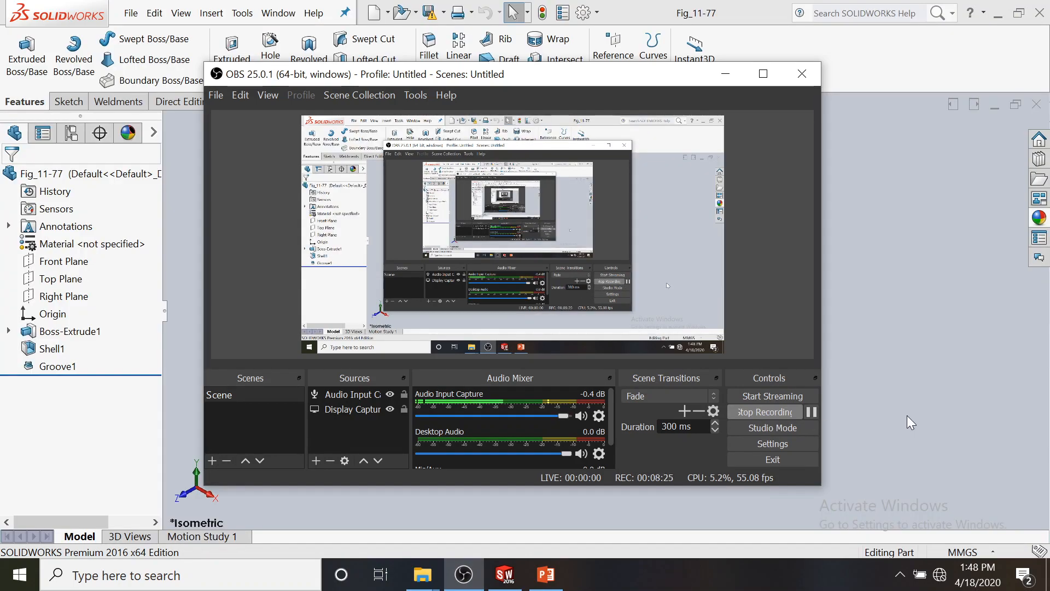
{"action": "left_click", "coordinate": [907, 415]}
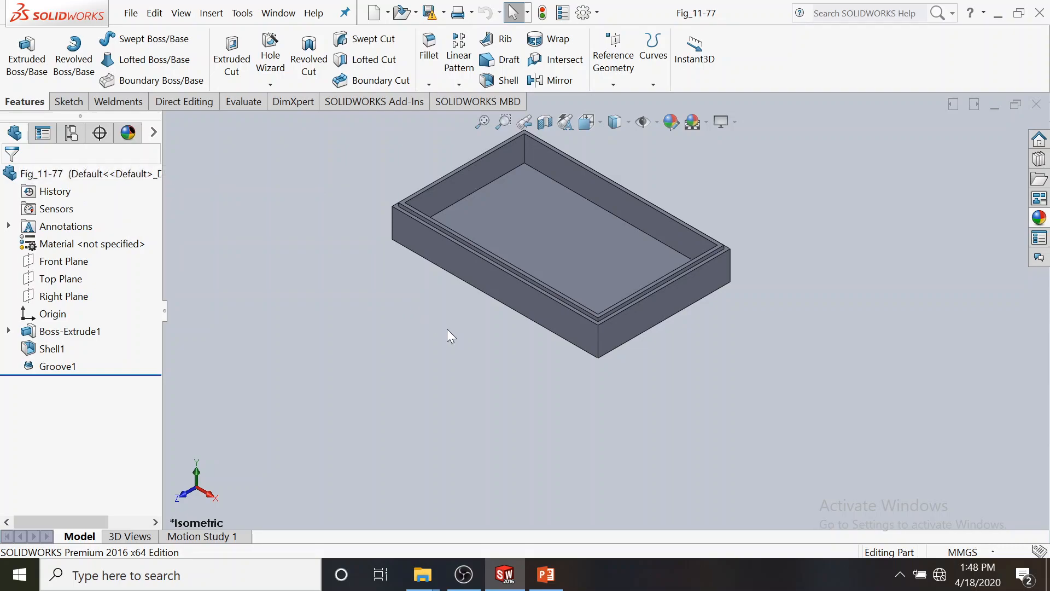
Step: Roll the Fig_11-77 tray back to before its groove feature, and roll it forward to include the groove again
{"action": "middle_click_drag", "start_coordinate": [447, 330], "coordinate": [611, 219]}
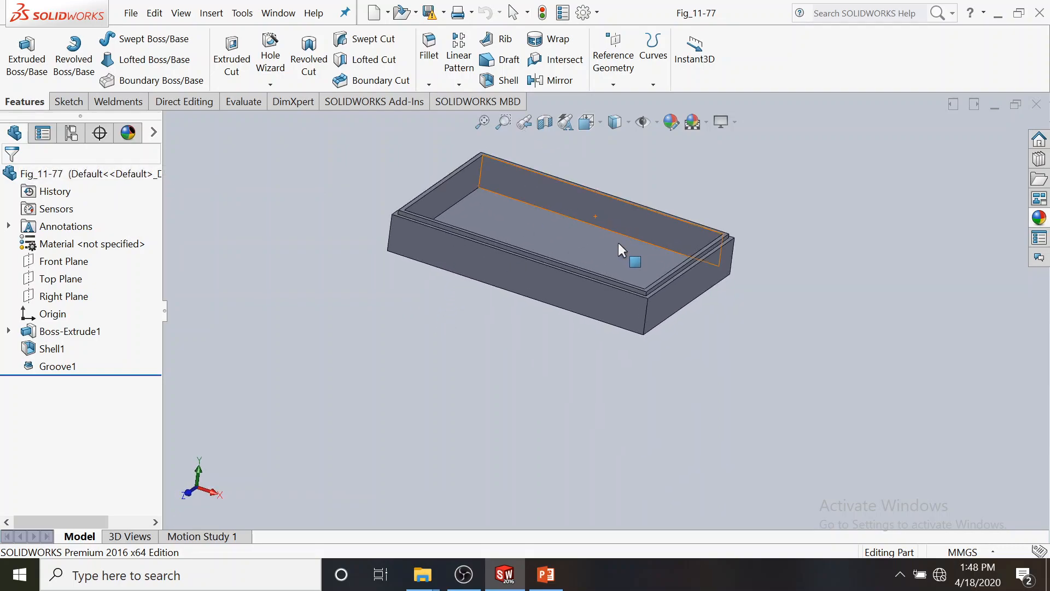
{"action": "scroll", "coordinate": [613, 244], "scroll_direction": "down", "scroll_amount": 2}
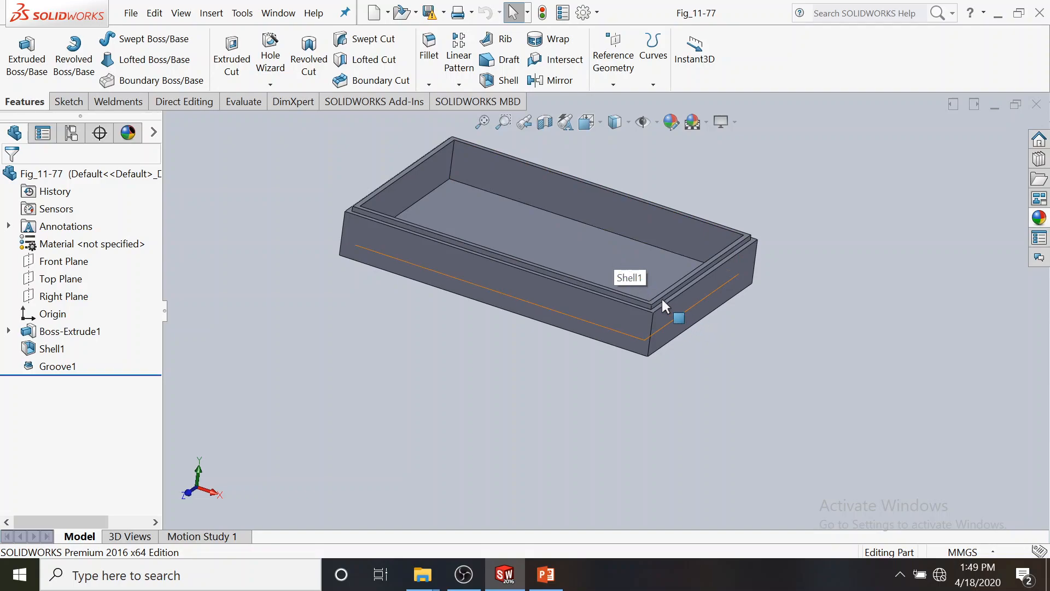
{"action": "middle_click_drag", "start_coordinate": [661, 298], "coordinate": [655, 300]}
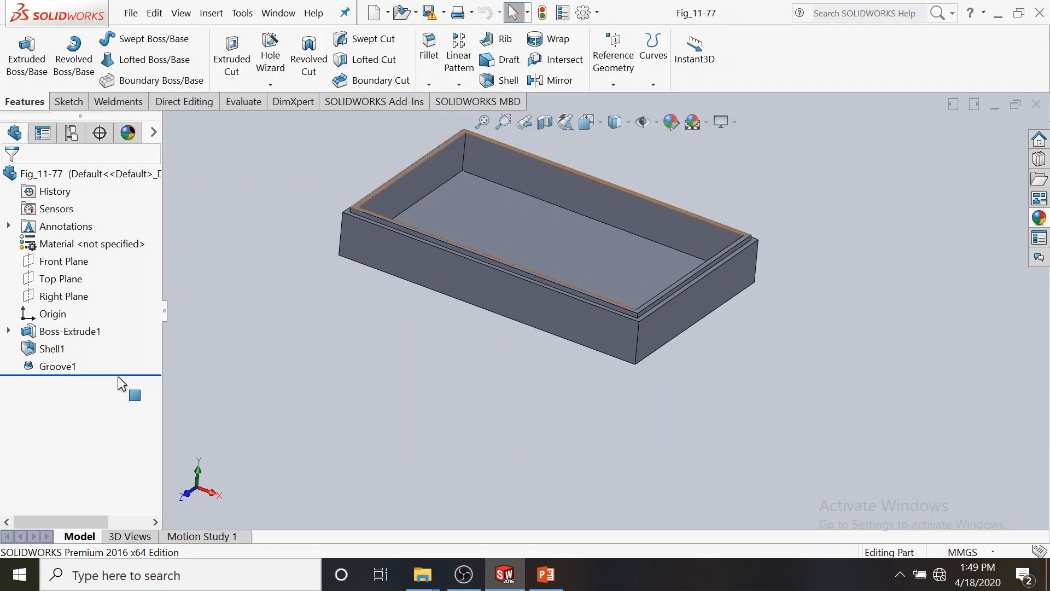
{"action": "scroll", "coordinate": [117, 377], "scroll_direction": "down", "scroll_amount": 1}
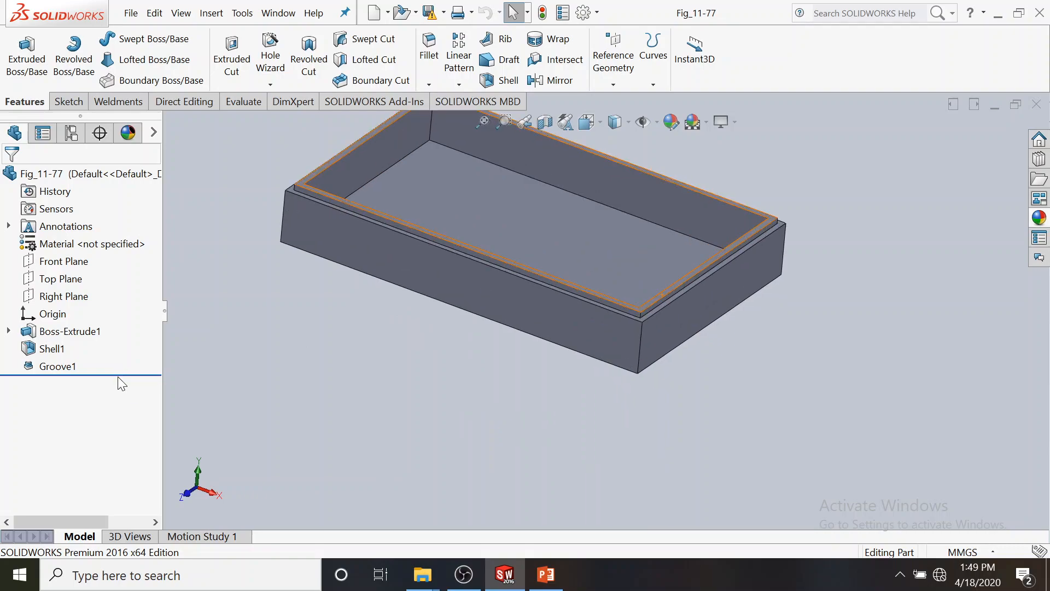
{"action": "left_click_drag", "start_coordinate": [117, 376], "coordinate": [118, 358]}
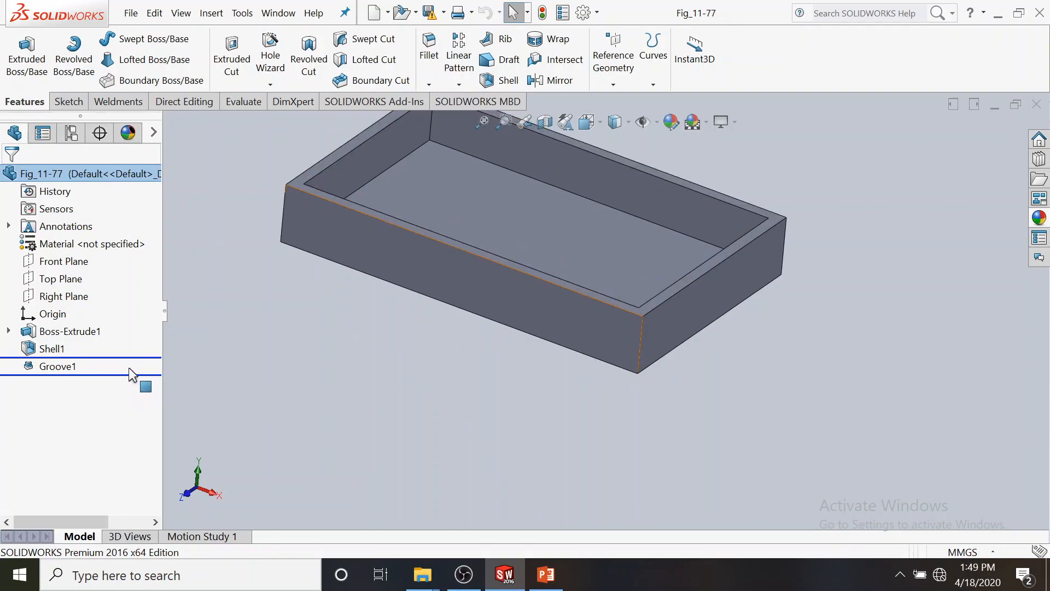
{"action": "left_click_drag", "start_coordinate": [131, 374], "coordinate": [143, 358]}
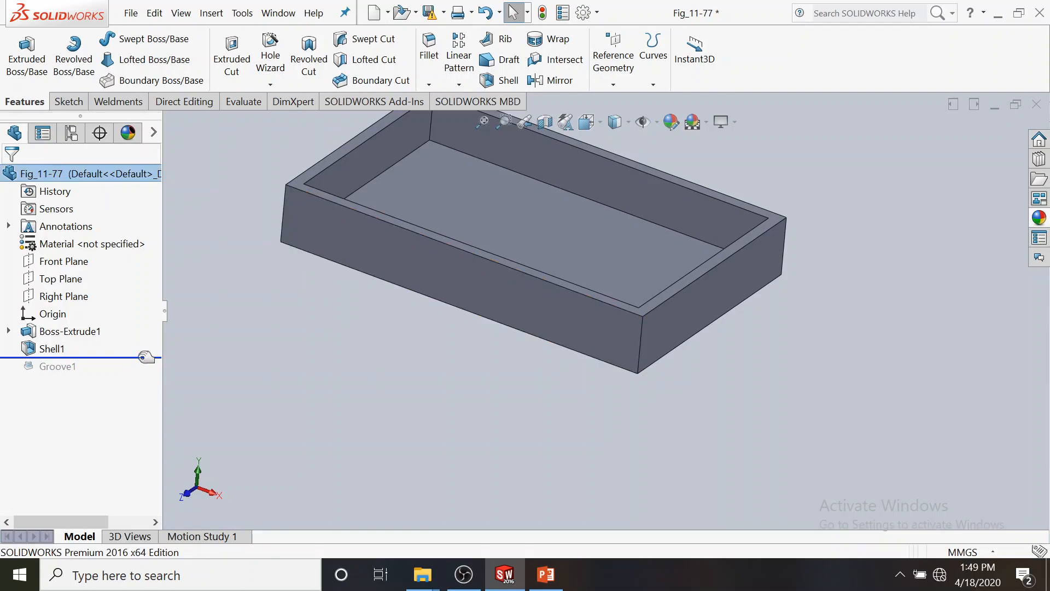
{"action": "left_click_drag", "start_coordinate": [143, 357], "coordinate": [143, 375]}
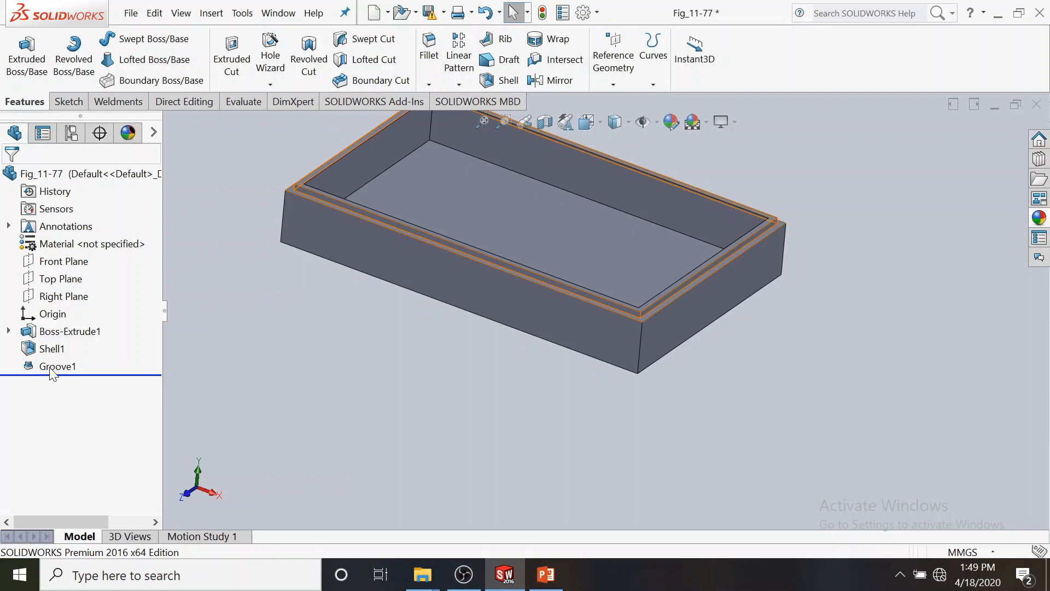
Step: Open Groove1 for editing and examine its body, direction, face and edge selections and its groove dimensions
{"action": "right_click", "coordinate": [53, 371]}
{"action": "left_click", "coordinate": [271, 255]}
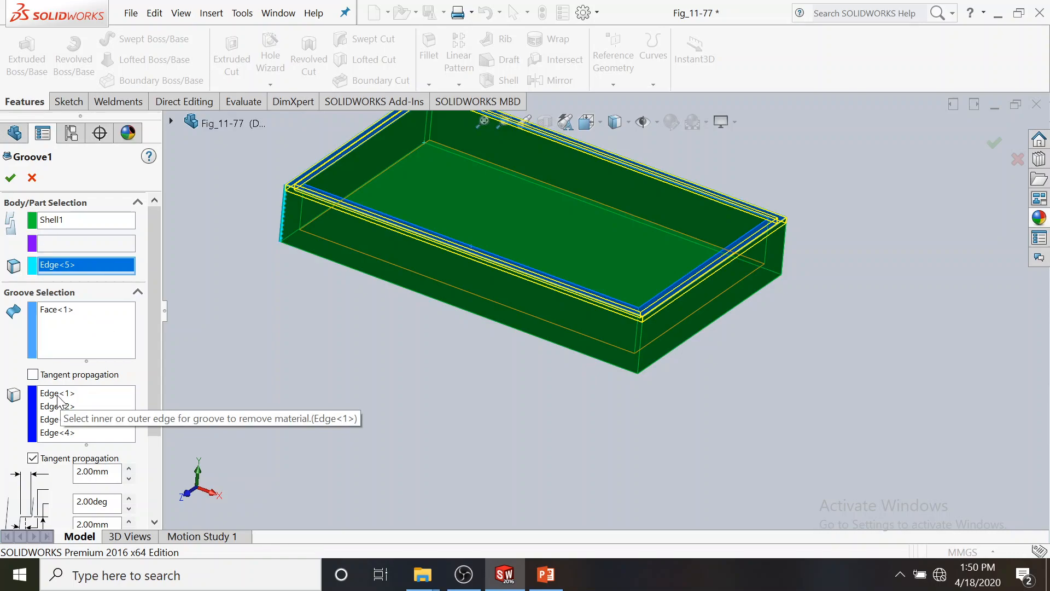
{"action": "left_click_drag", "start_coordinate": [156, 412], "coordinate": [154, 475]}
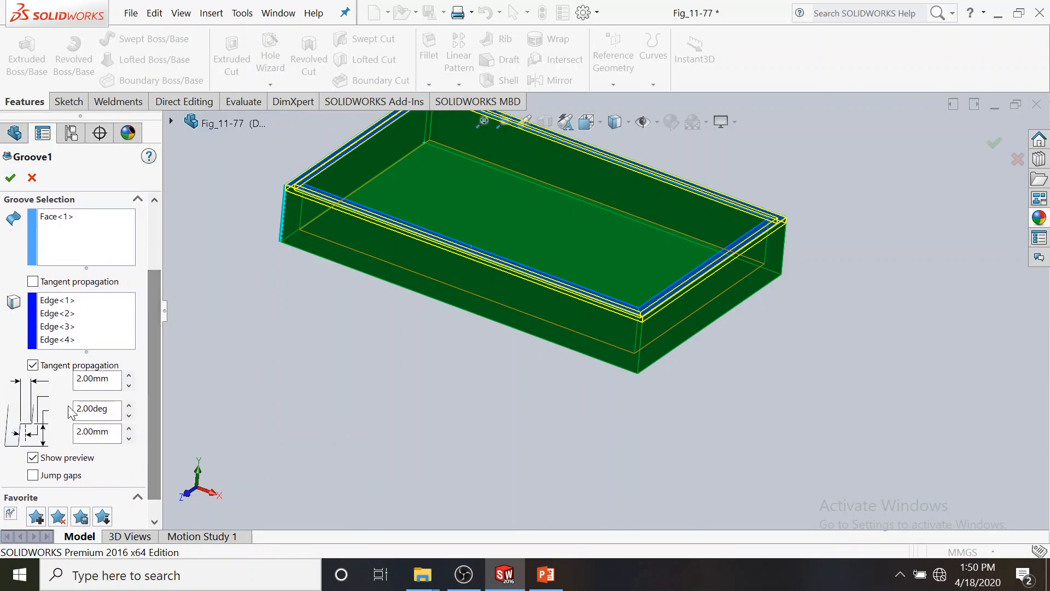
{"action": "left_click_drag", "start_coordinate": [153, 425], "coordinate": [149, 291]}
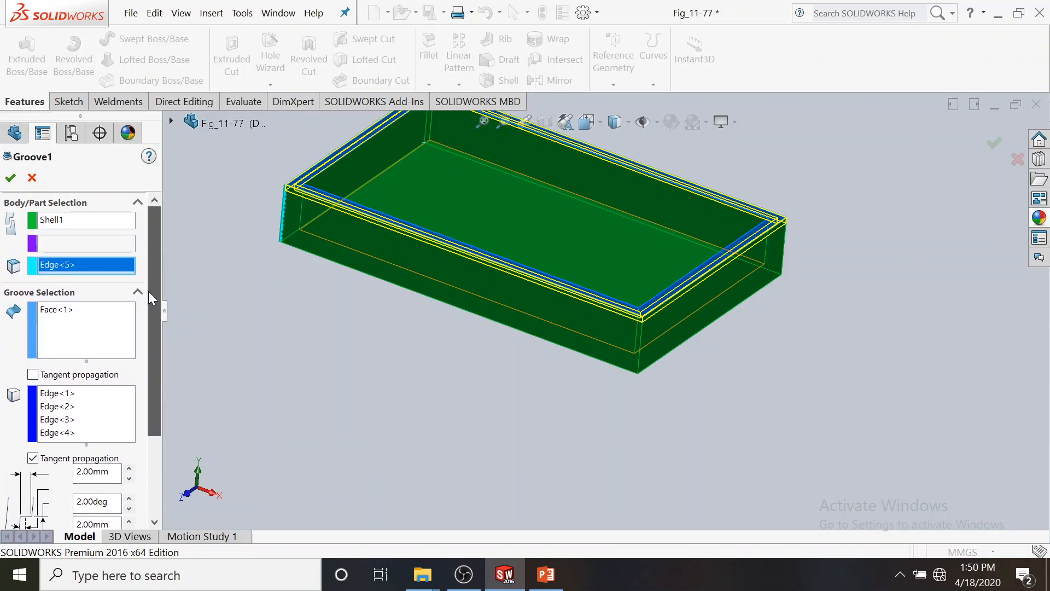
{"action": "left_click", "coordinate": [66, 218]}
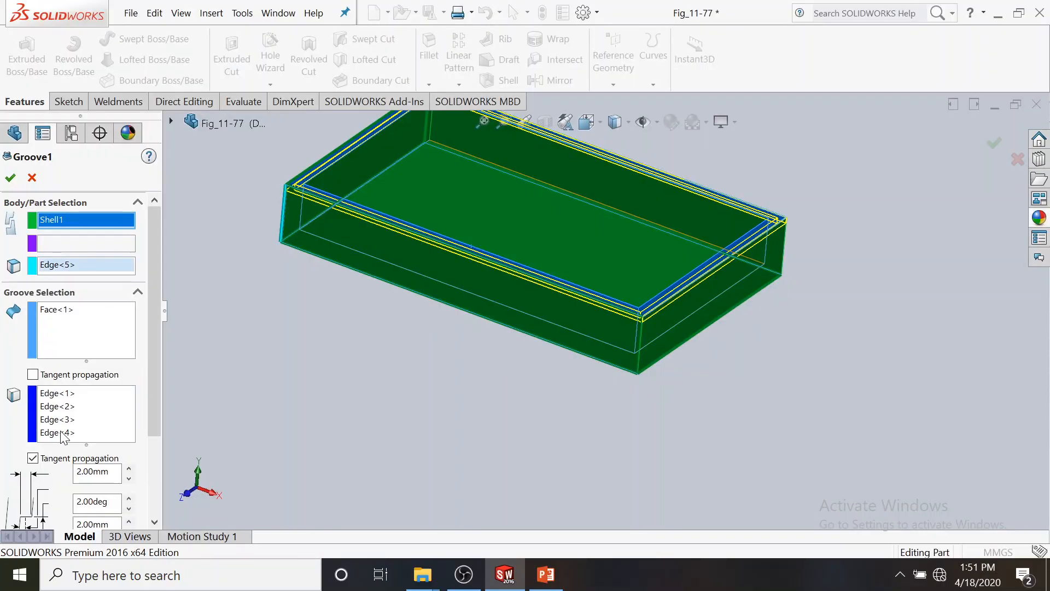
Step: Remove Edge<4> from the groove's edge selection, and add the outer edge of the rim's short side back
{"action": "right_click", "coordinate": [58, 457]}
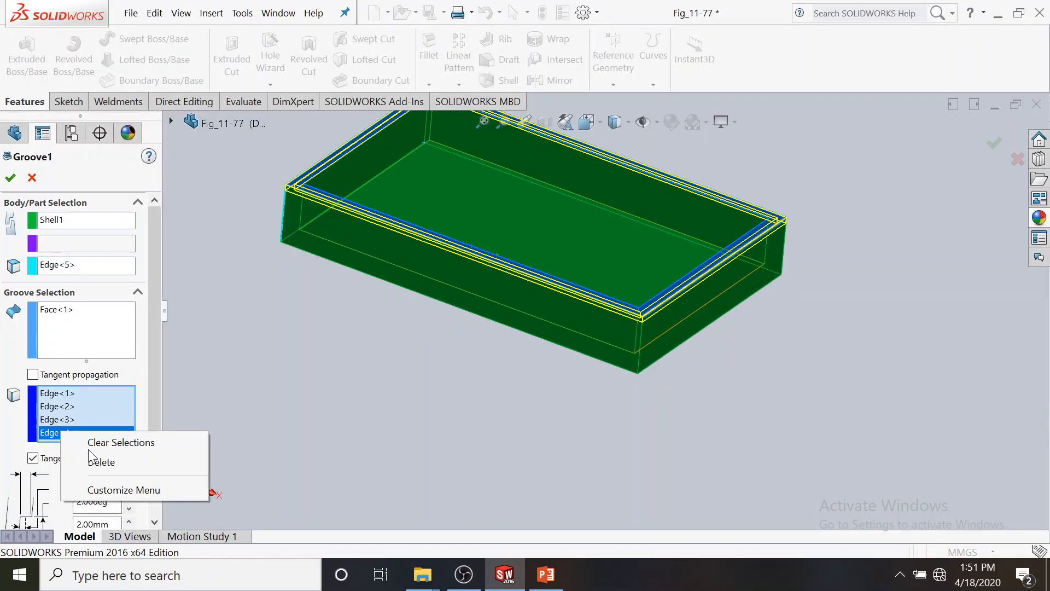
{"action": "left_click", "coordinate": [271, 361]}
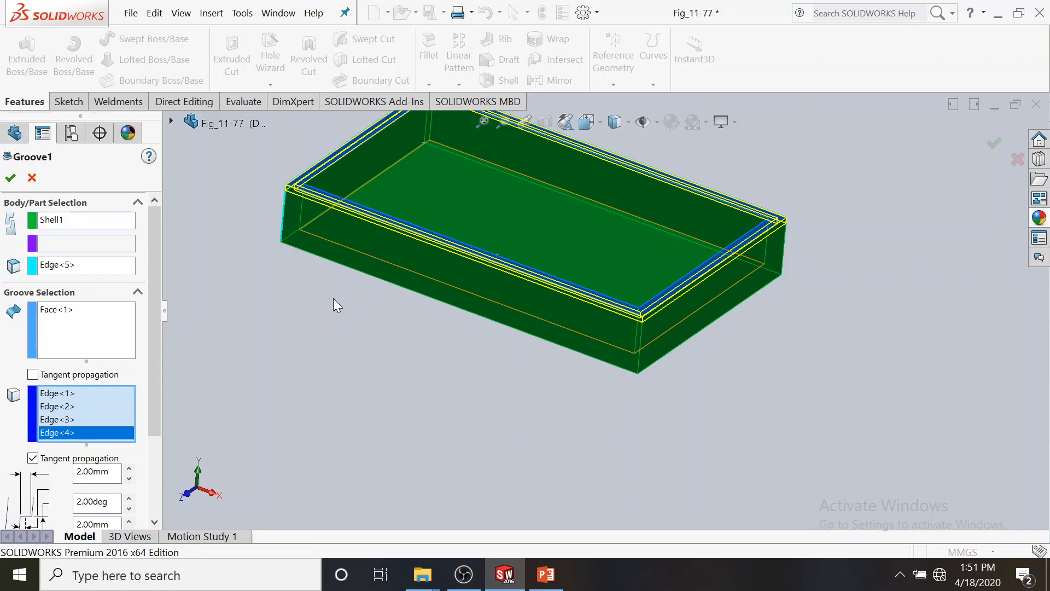
{"action": "key", "text": "Delete"}
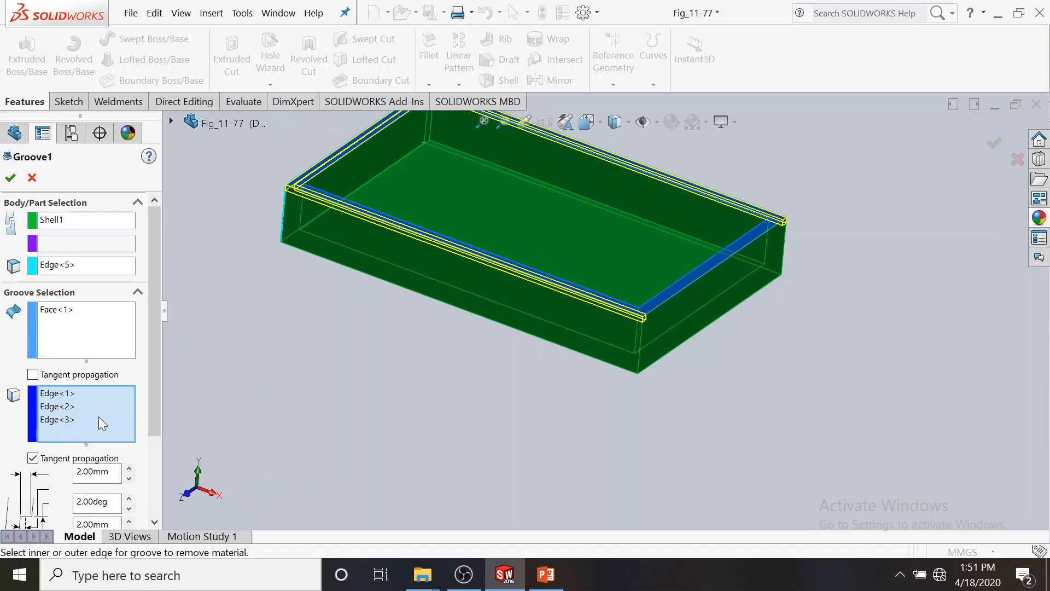
{"action": "left_click", "coordinate": [664, 302]}
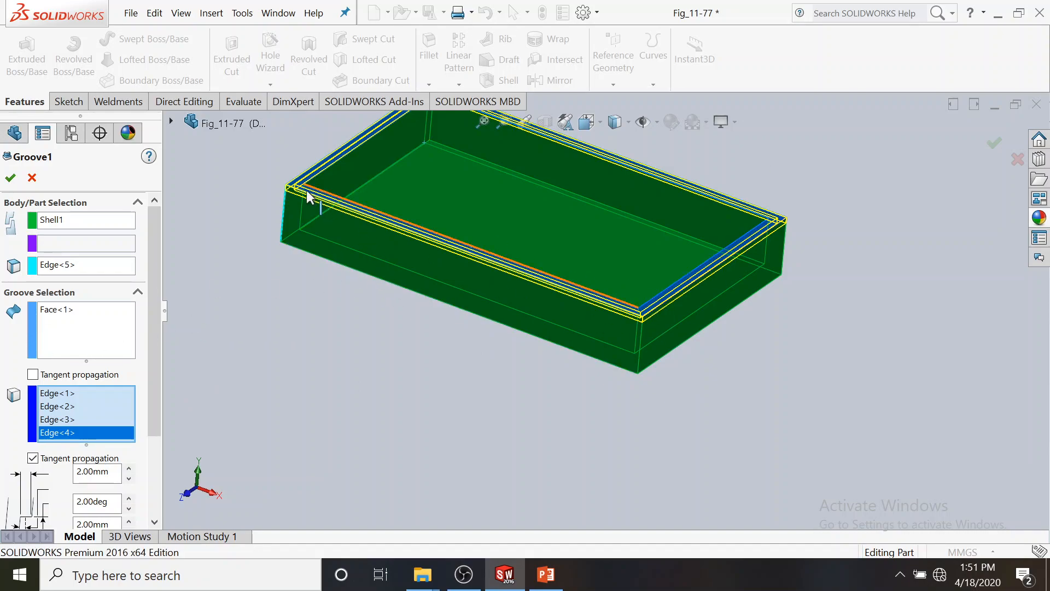
Step: Review the groove's direction edge and body selection, and close the groove settings
{"action": "left_click", "coordinate": [70, 265]}
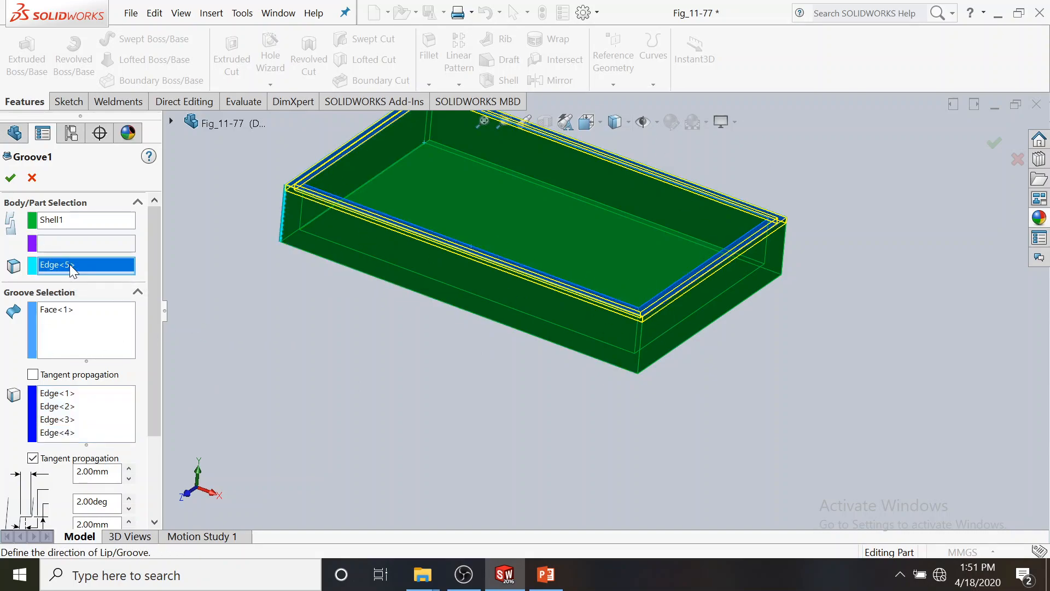
{"action": "left_click", "coordinate": [55, 220]}
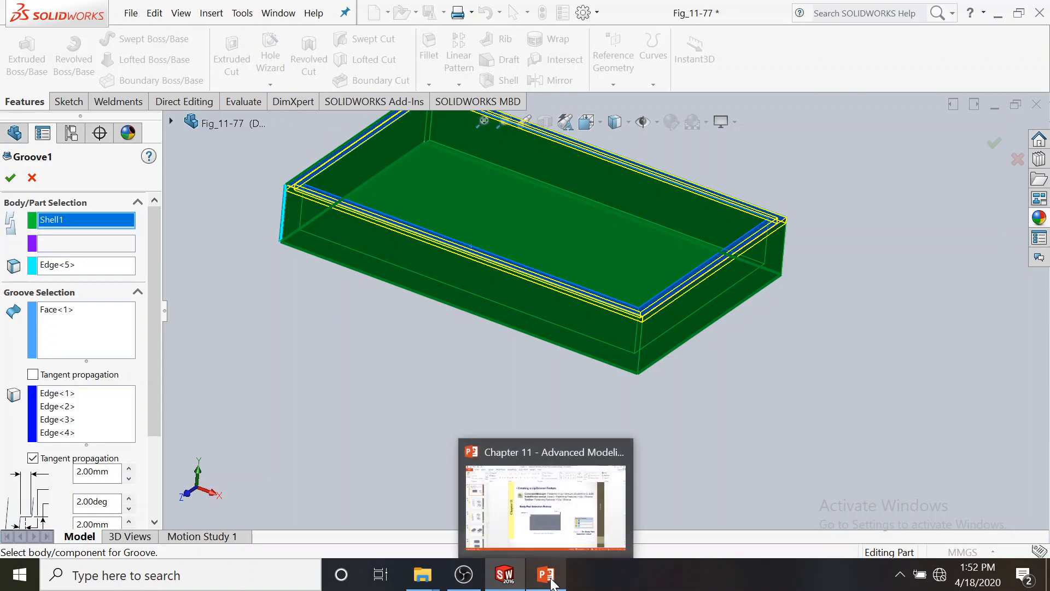
{"action": "mouse_move", "coordinate": [437, 584]}
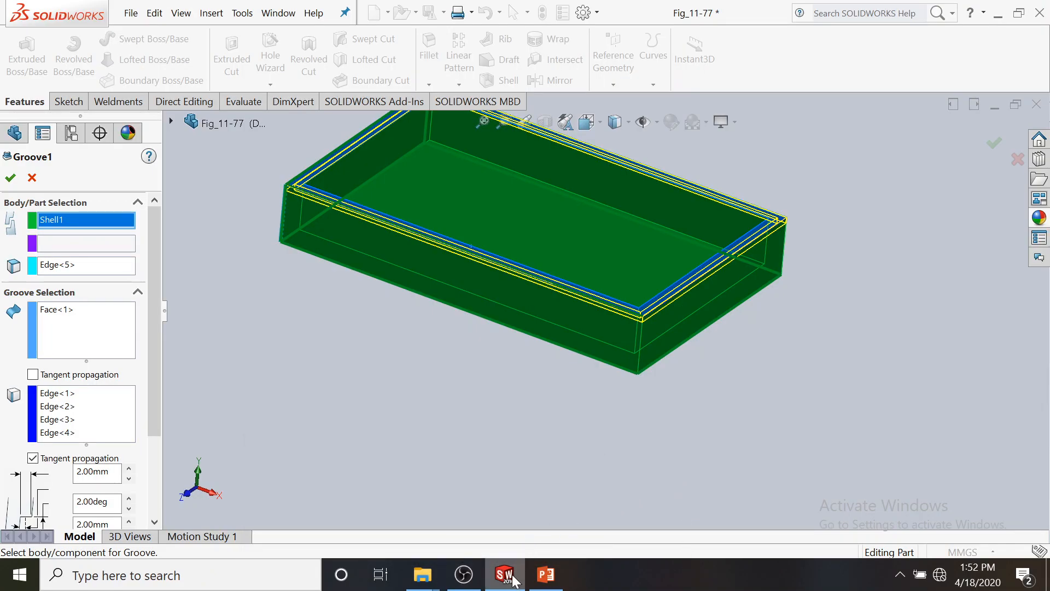
{"action": "mouse_move", "coordinate": [511, 580]}
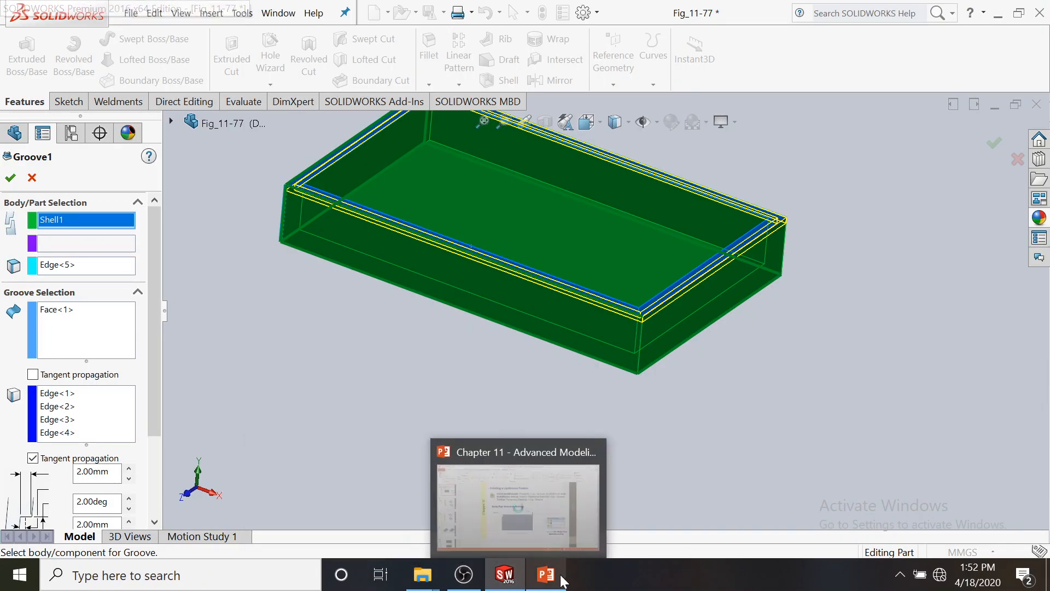
{"action": "mouse_move", "coordinate": [479, 586]}
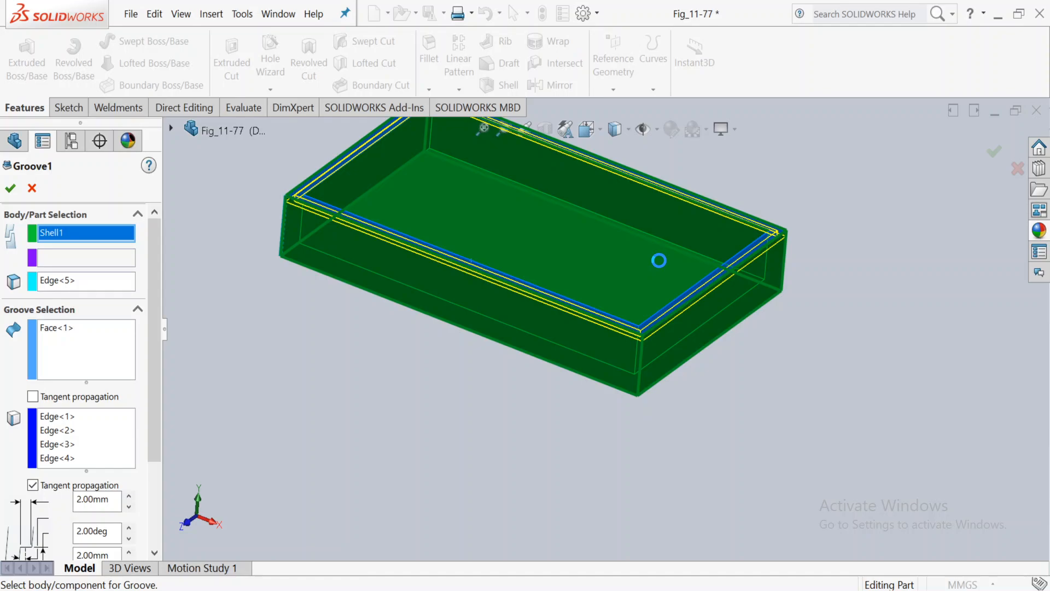
{"action": "key", "text": "Return"}
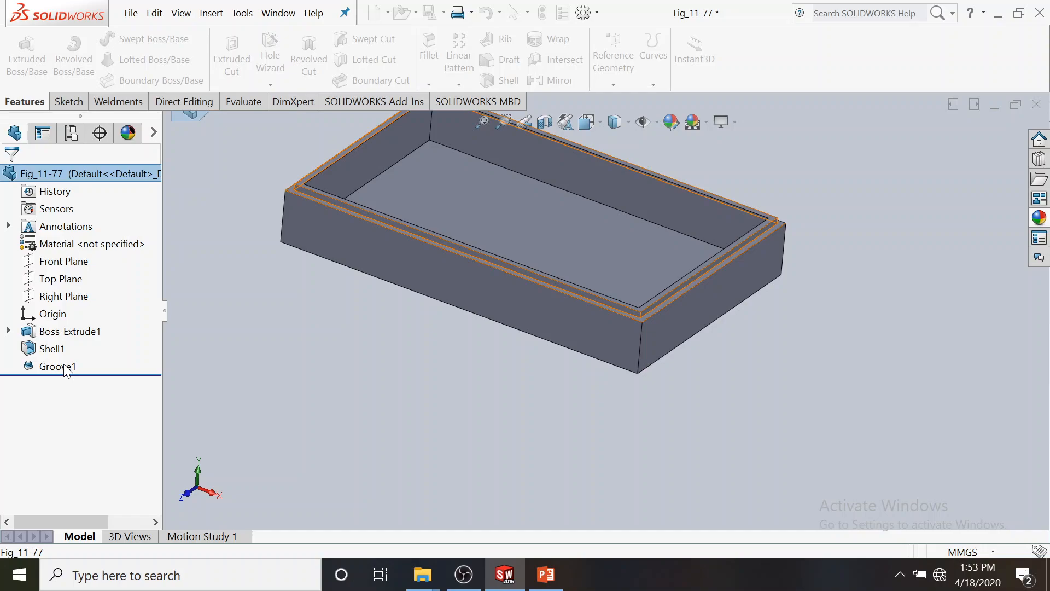
Step: Delete the Groove1 feature from the tray
{"action": "right_click", "coordinate": [67, 371]}
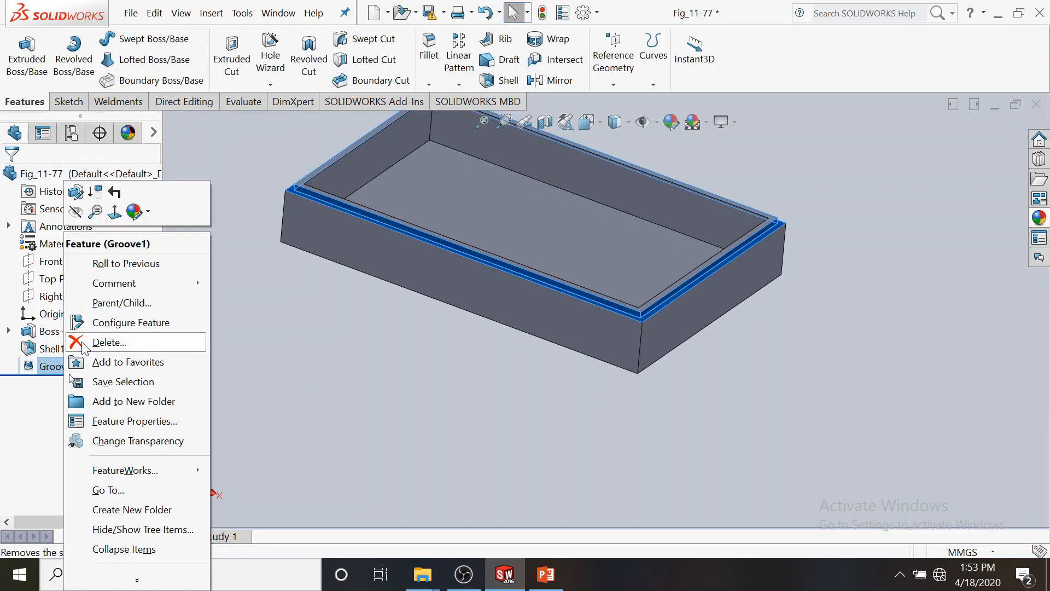
{"action": "left_click", "coordinate": [104, 341]}
{"action": "left_click", "coordinate": [658, 226]}
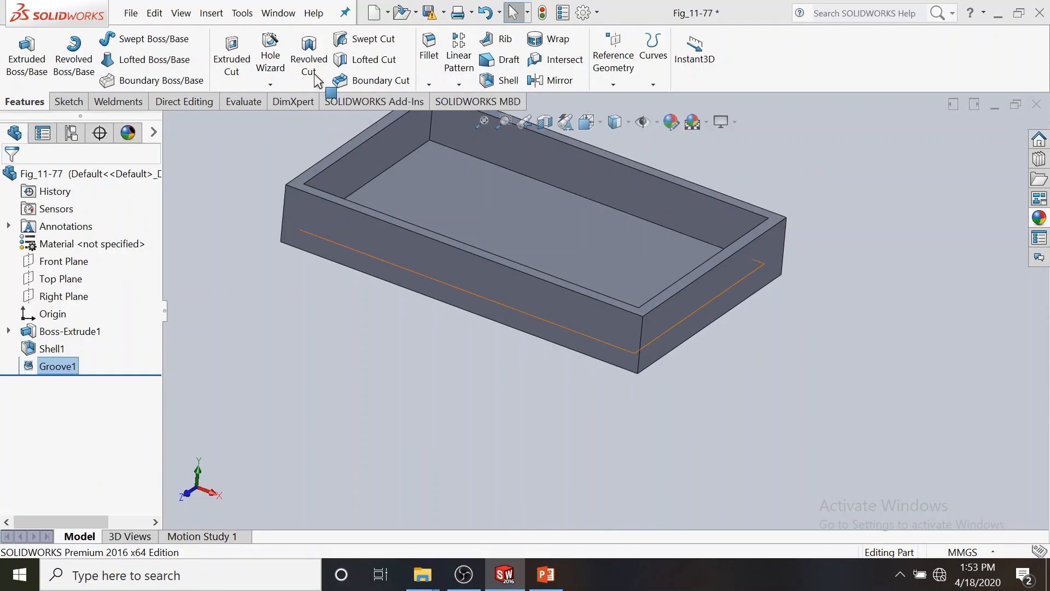
Step: Start a Lip/Groove fastening feature with Shell1 as the groove body and the tray's vertical front corner edge as direction
{"action": "left_click", "coordinate": [213, 15]}
{"action": "mouse_move", "coordinate": [304, 132]}
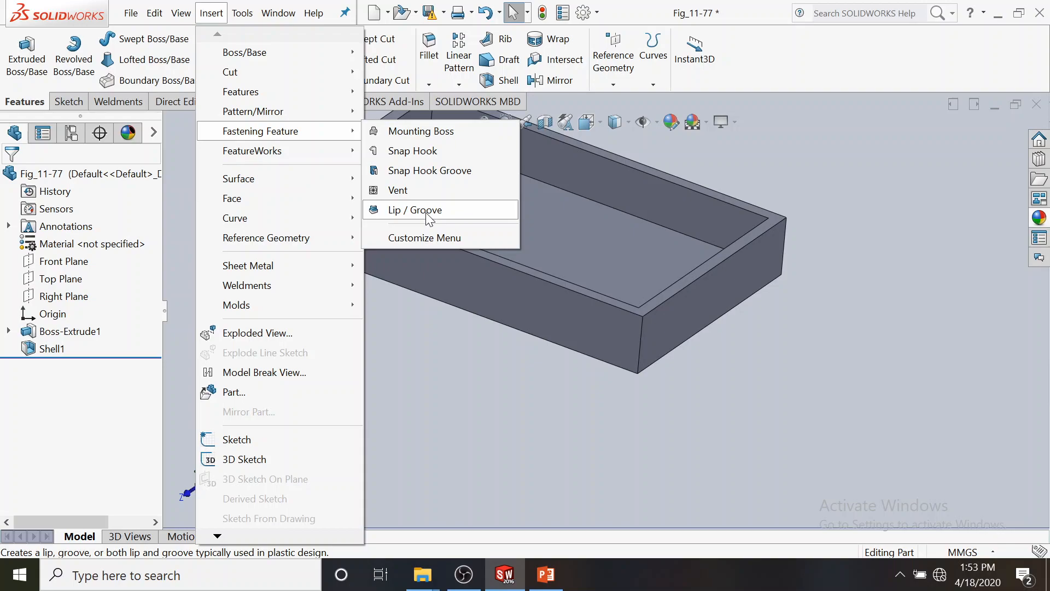
{"action": "left_click", "coordinate": [406, 211]}
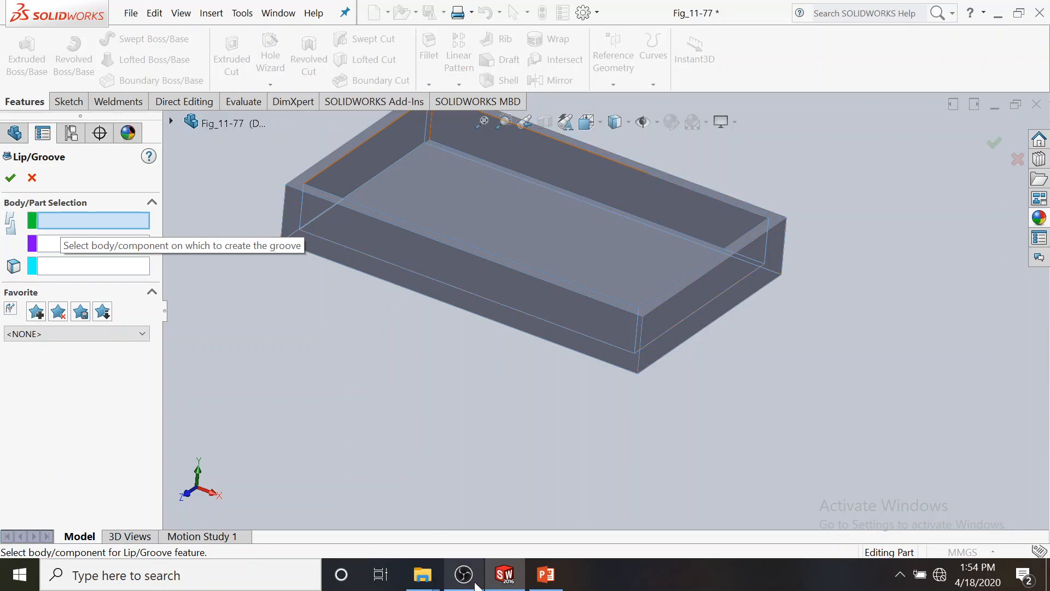
{"action": "mouse_move", "coordinate": [473, 584]}
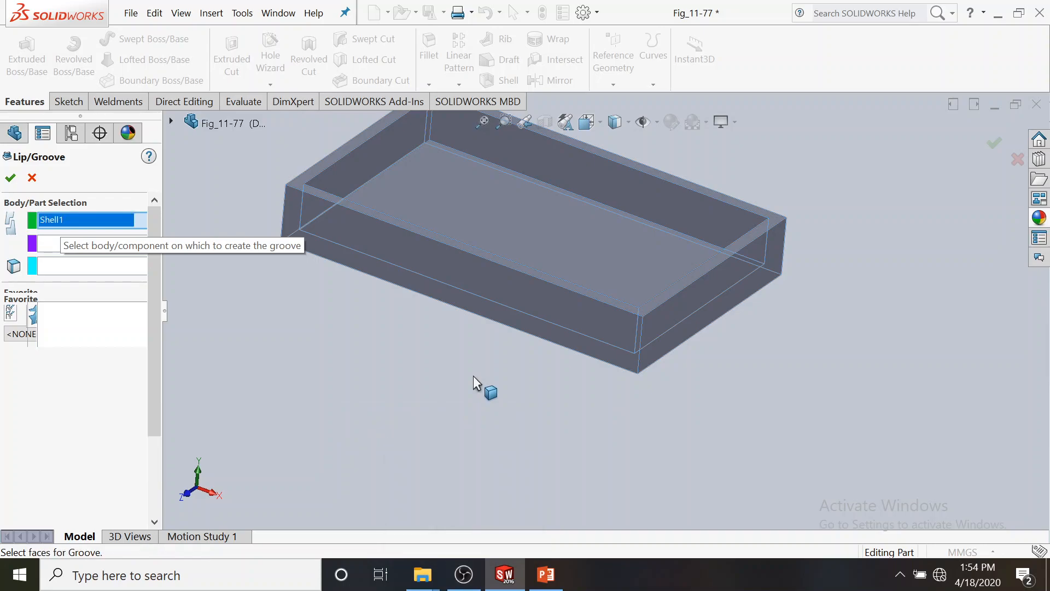
{"action": "left_click", "coordinate": [464, 575]}
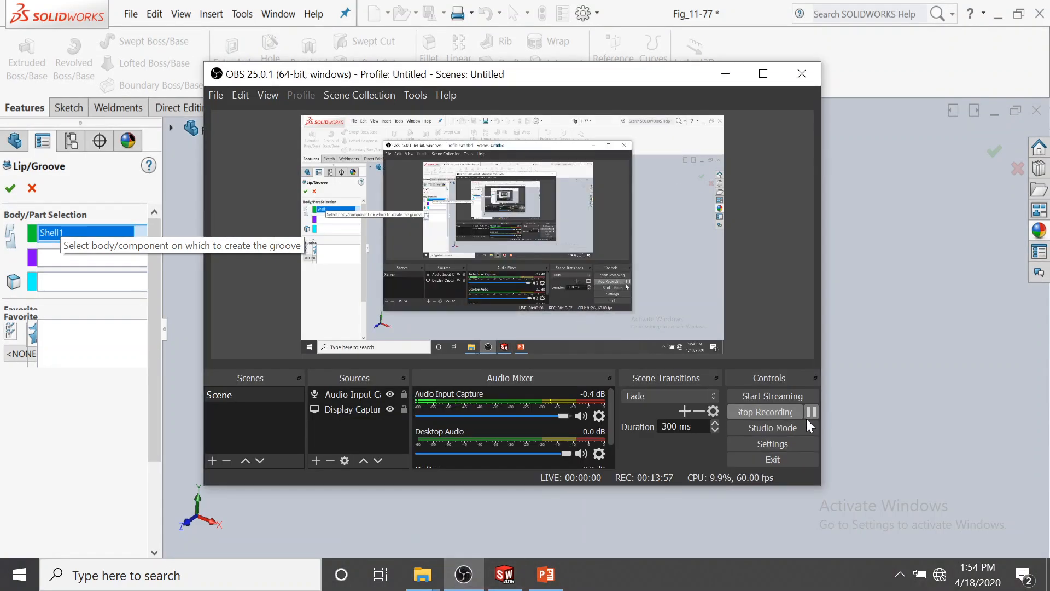
{"action": "left_click", "coordinate": [858, 77]}
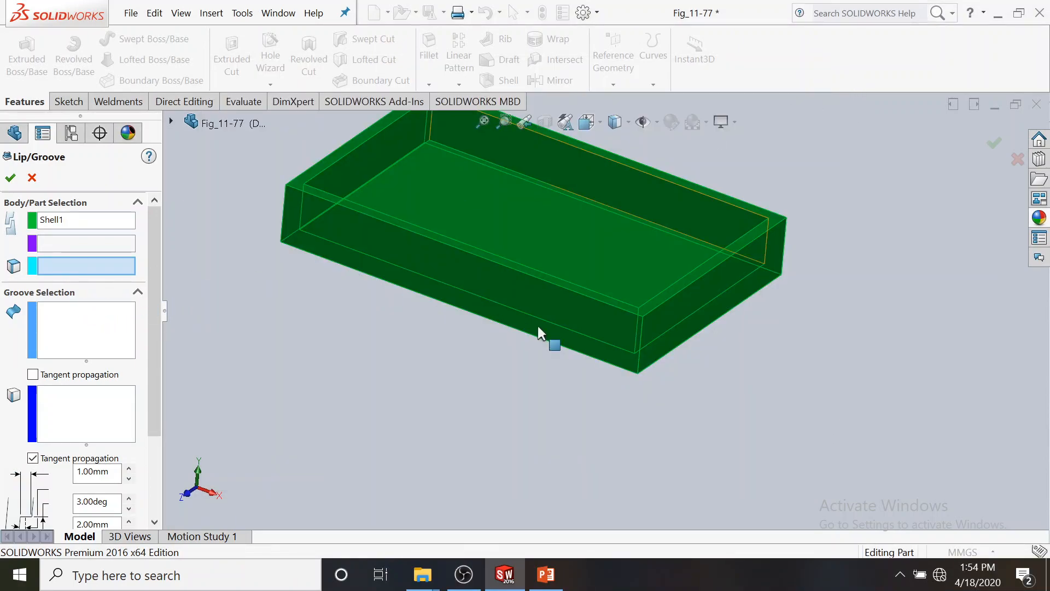
{"action": "left_click", "coordinate": [641, 334]}
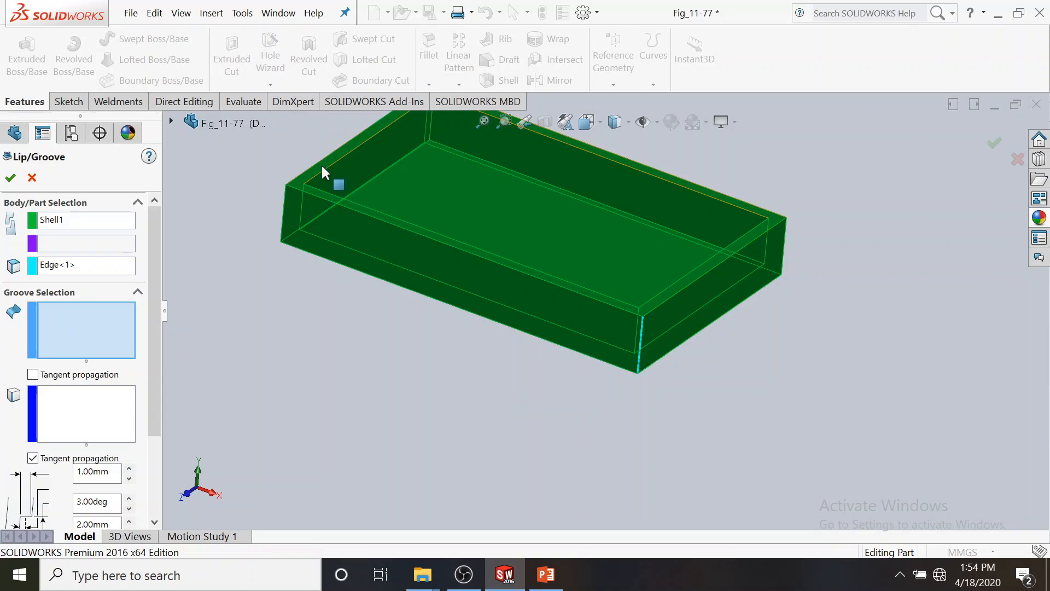
Step: Select the tray's top rim face and its long front outer edge for the groove, and accept the feature
{"action": "left_click", "coordinate": [265, 169]}
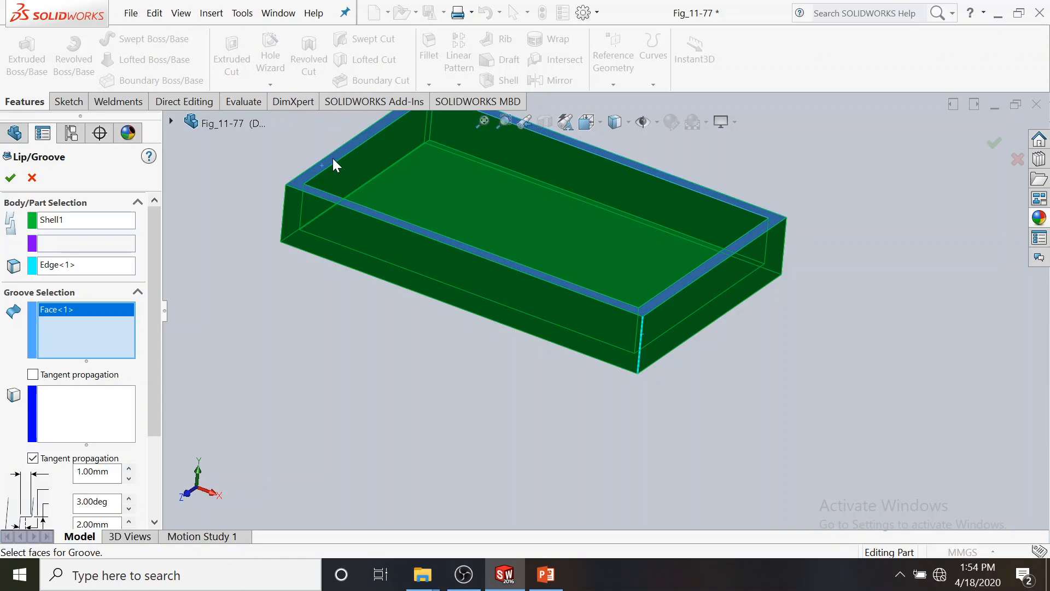
{"action": "left_click", "coordinate": [77, 403]}
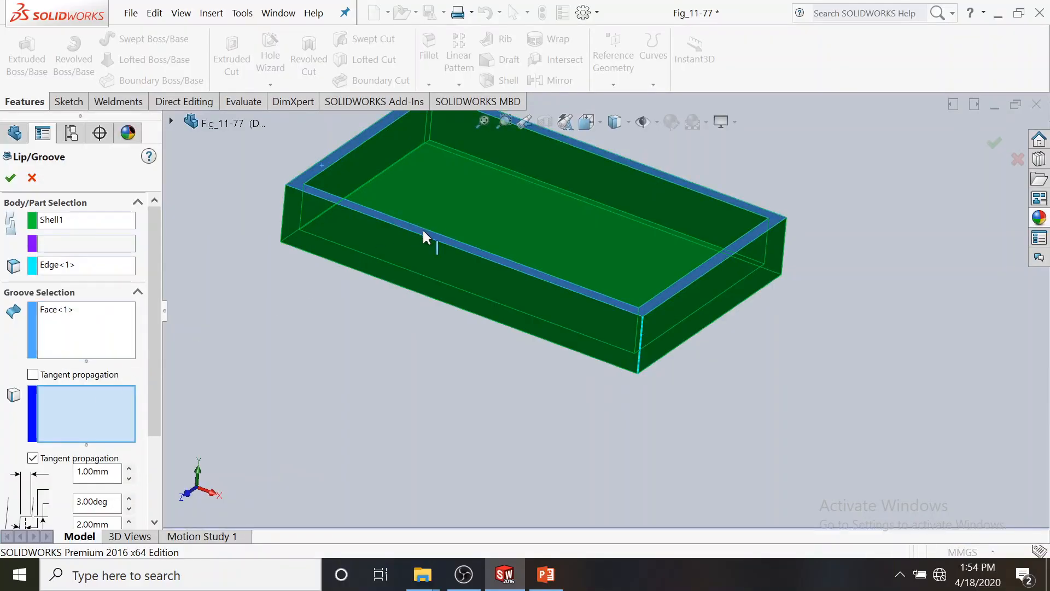
{"action": "left_click", "coordinate": [418, 233]}
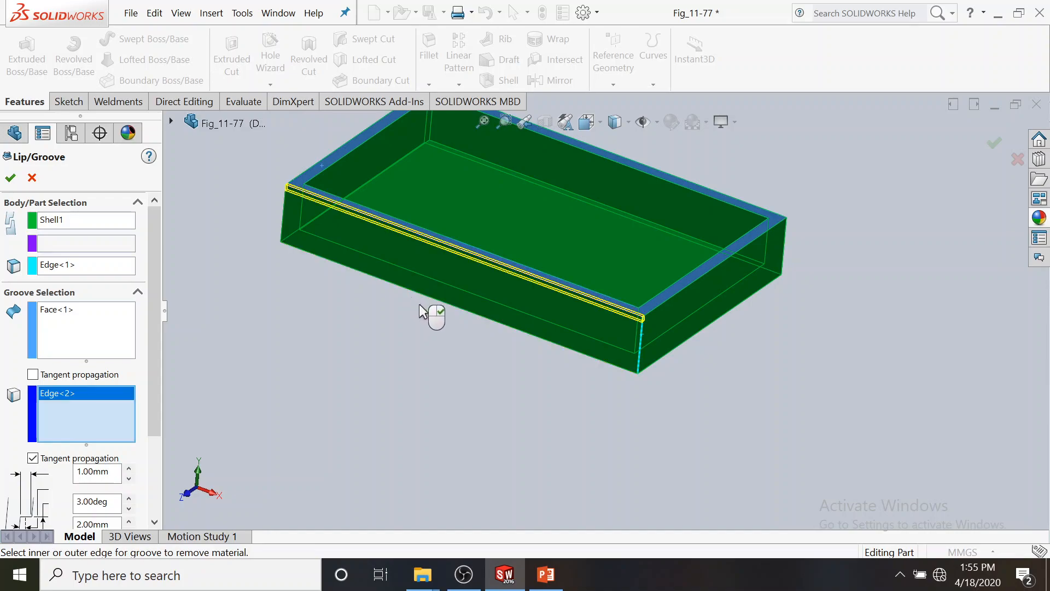
{"action": "left_click", "coordinate": [10, 177]}
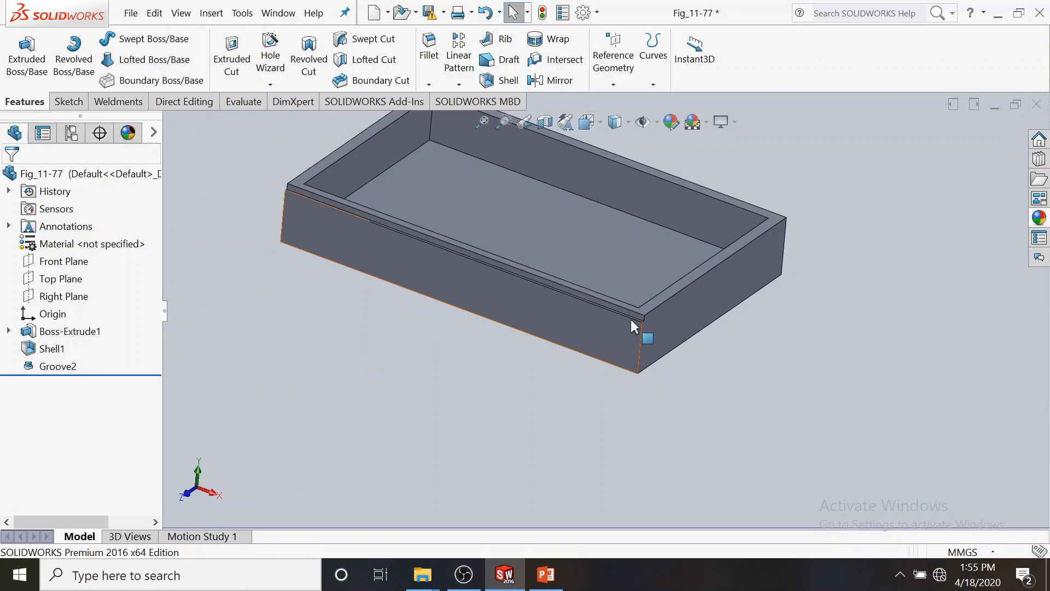
Step: Inspect the single-edge groove at the tray's front corner, and delete that groove feature
{"action": "left_click", "coordinate": [640, 279]}
{"action": "scroll", "coordinate": [613, 329], "scroll_direction": "down", "scroll_amount": 7}
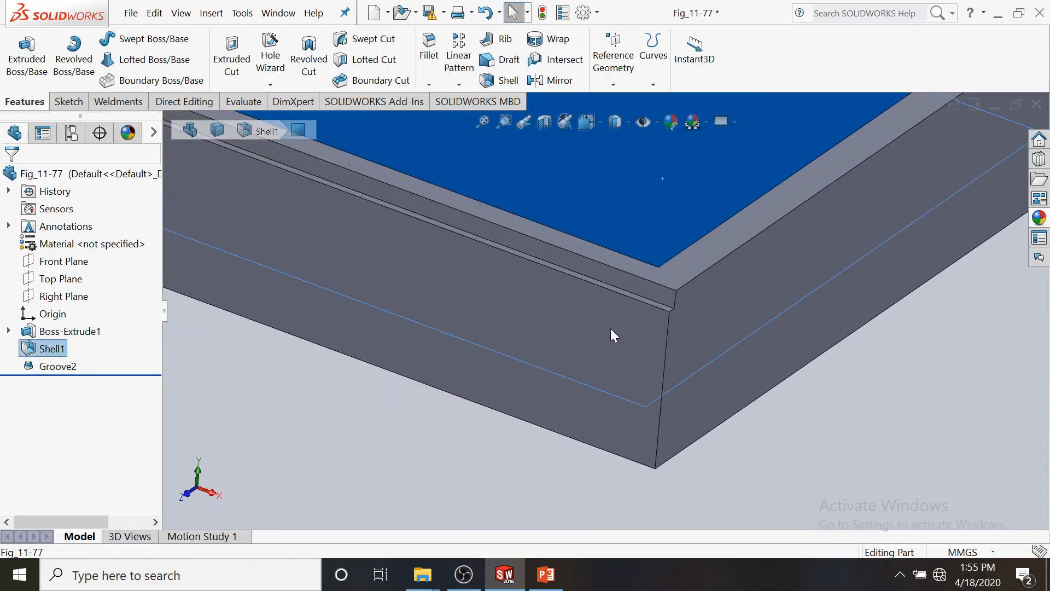
{"action": "scroll", "coordinate": [610, 328], "scroll_direction": "up", "scroll_amount": 8}
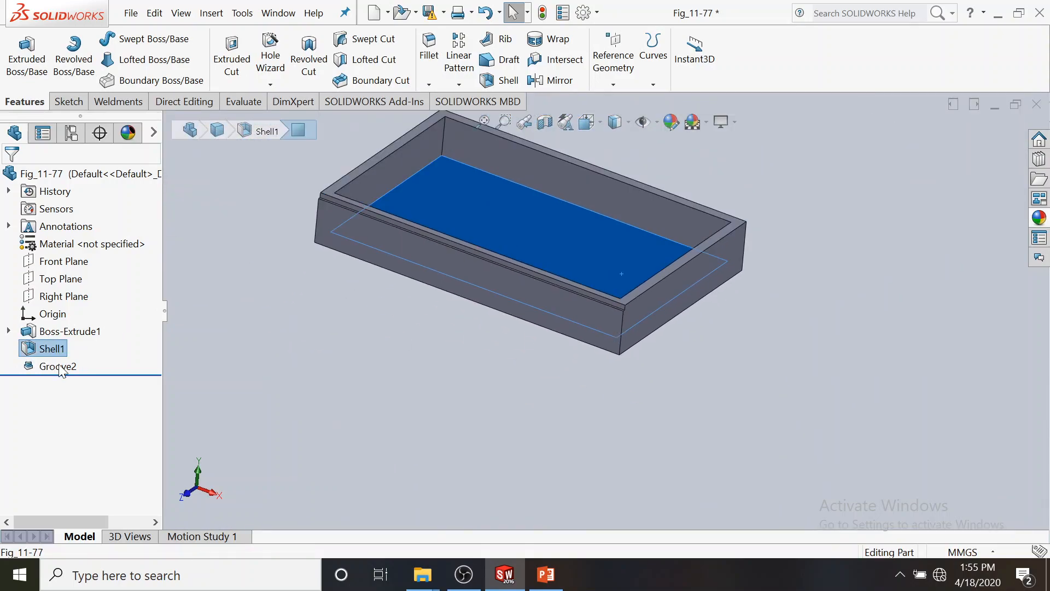
{"action": "left_click", "coordinate": [576, 287]}
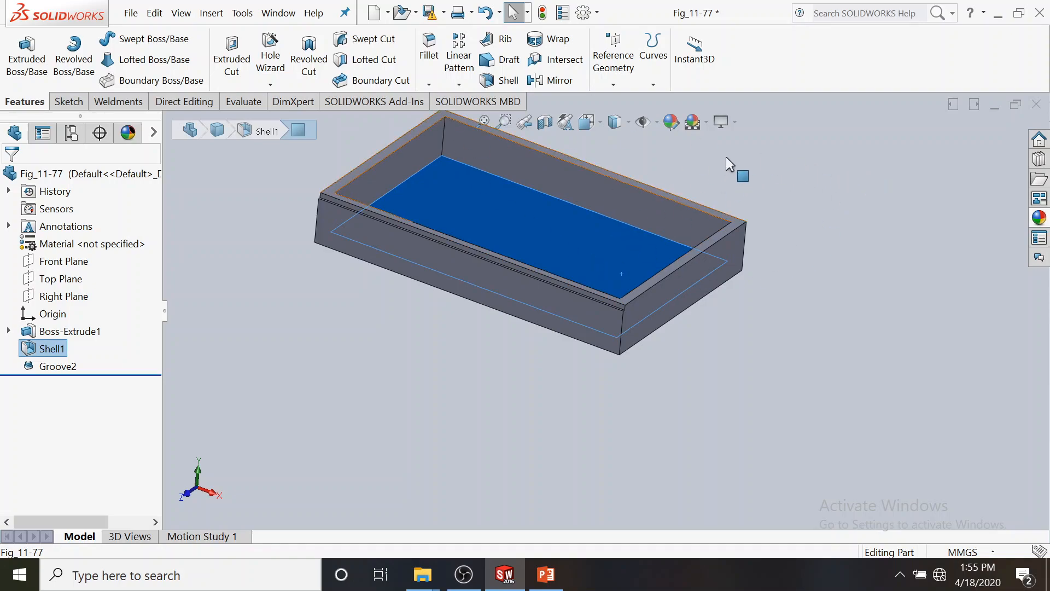
{"action": "left_click_drag", "start_coordinate": [78, 379], "coordinate": [64, 371]}
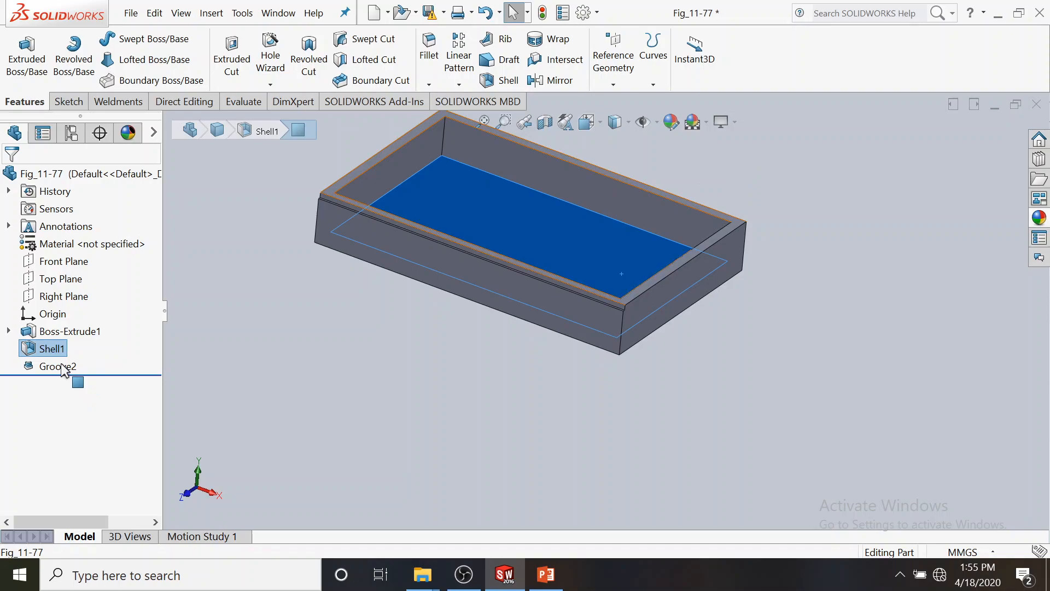
{"action": "right_click", "coordinate": [64, 371]}
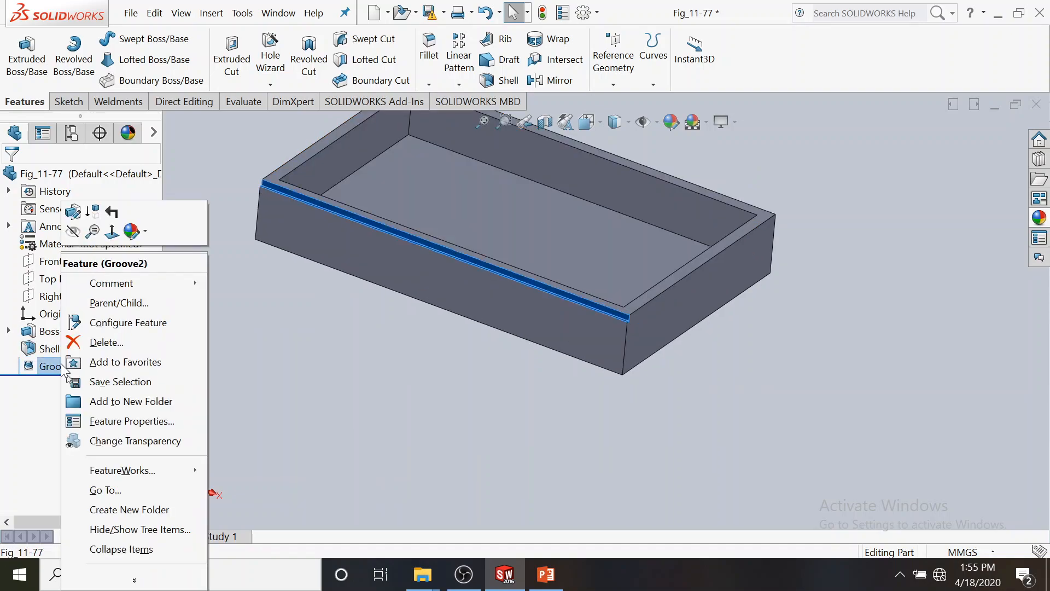
{"action": "left_click", "coordinate": [82, 341]}
{"action": "left_click", "coordinate": [648, 232]}
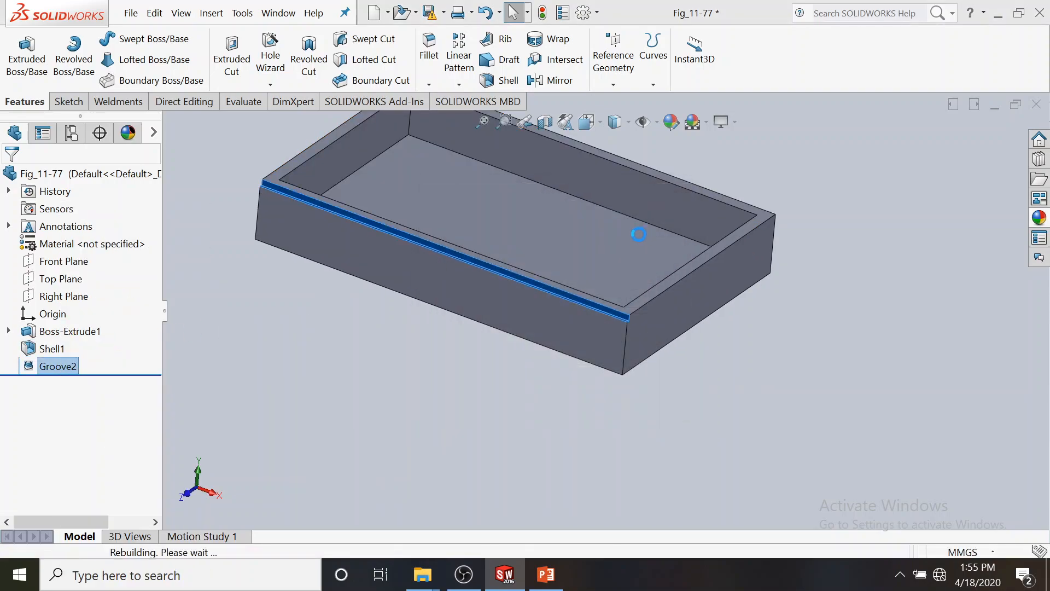
Step: Start a Lip/Groove fastening feature with Shell1 as the body for the lip
{"action": "left_click", "coordinate": [212, 13]}
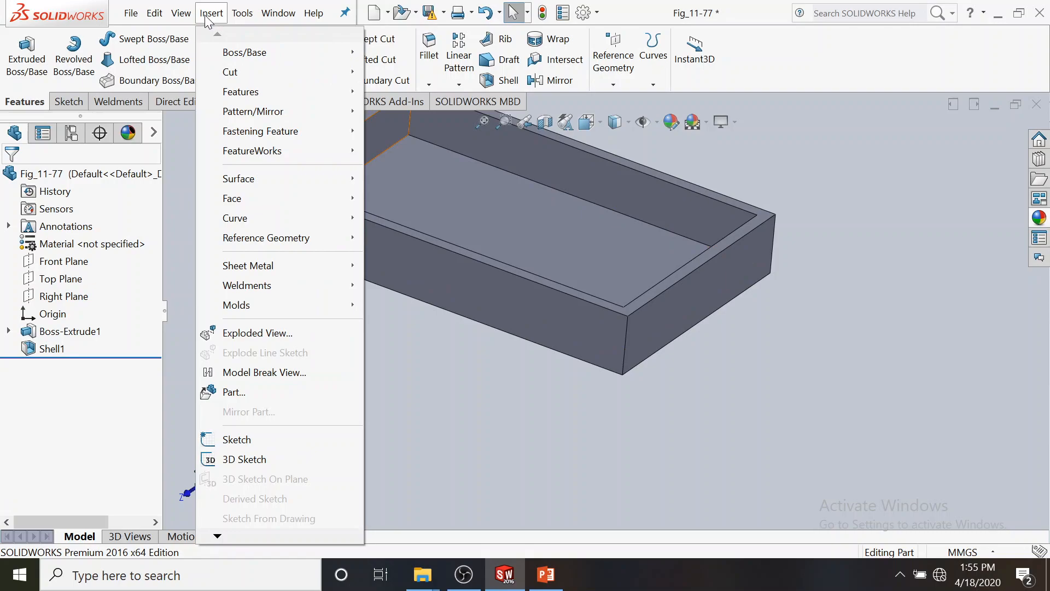
{"action": "mouse_move", "coordinate": [325, 138]}
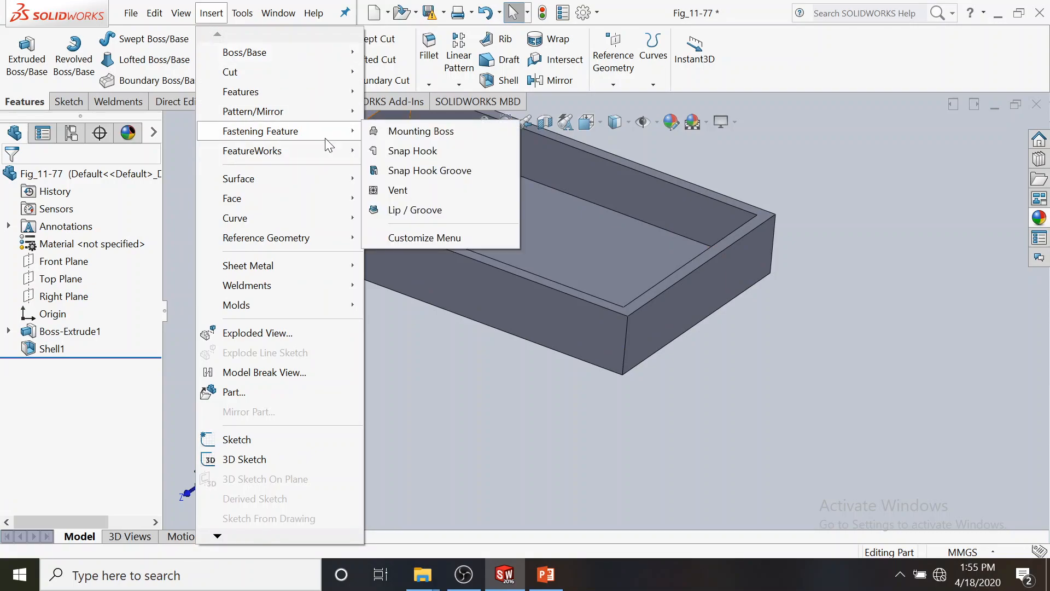
{"action": "left_click", "coordinate": [415, 210]}
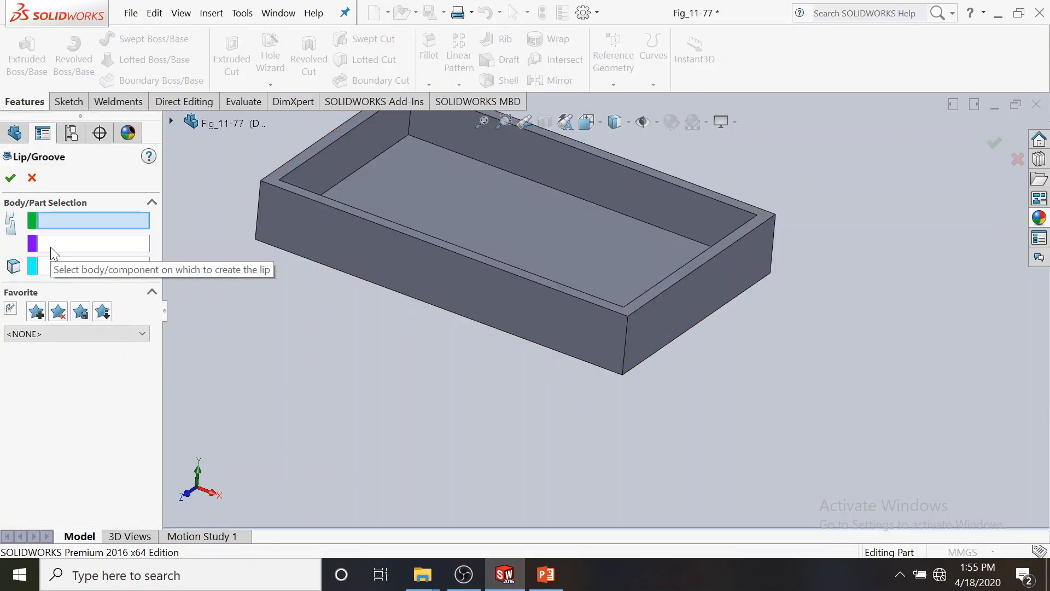
{"action": "left_click", "coordinate": [52, 248]}
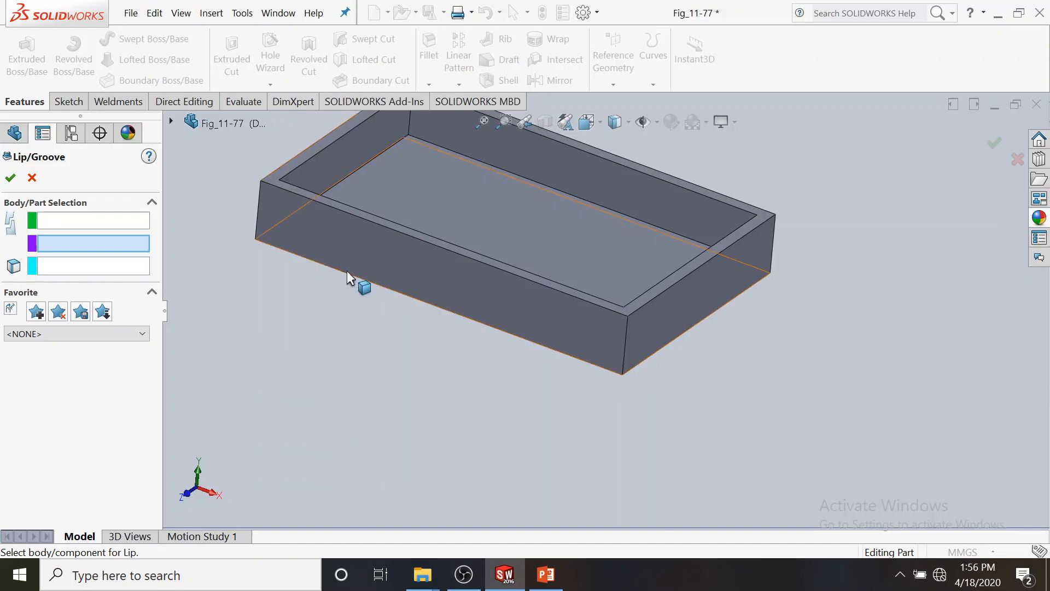
{"action": "left_click", "coordinate": [463, 577]}
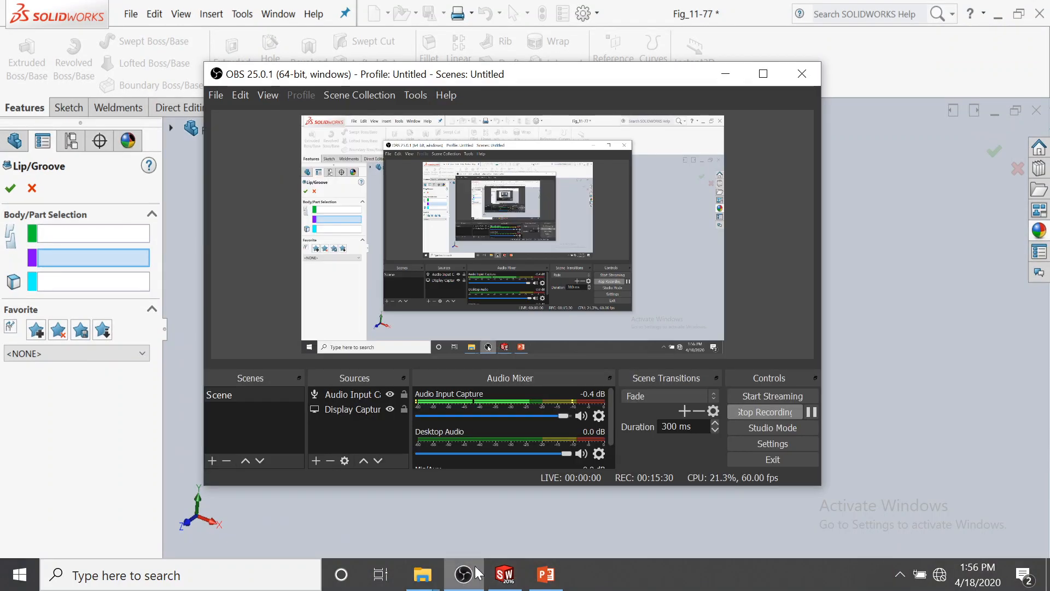
{"action": "left_click", "coordinate": [814, 412]}
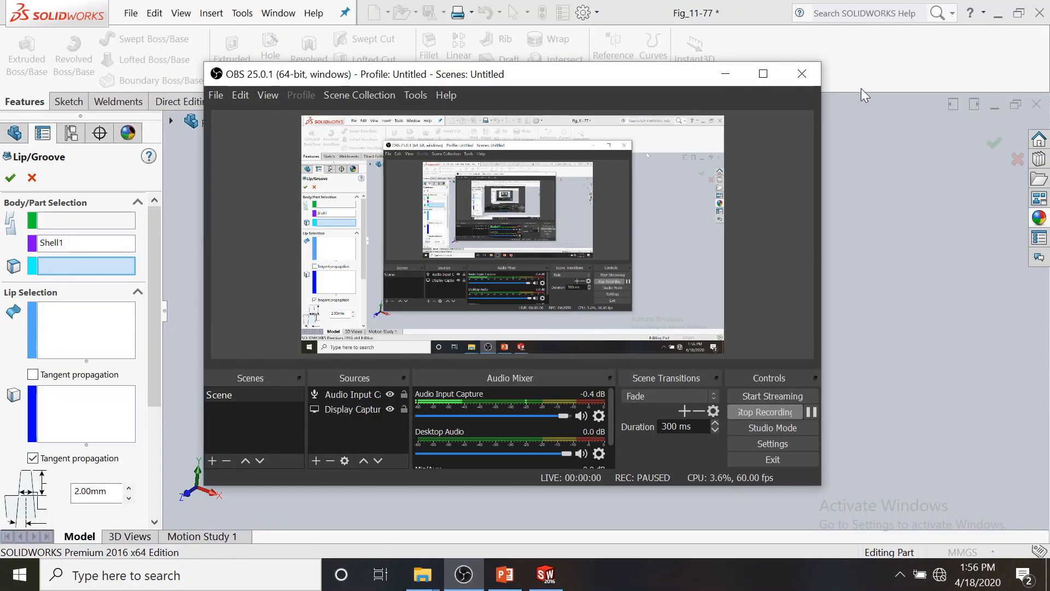
{"action": "left_click", "coordinate": [888, 54]}
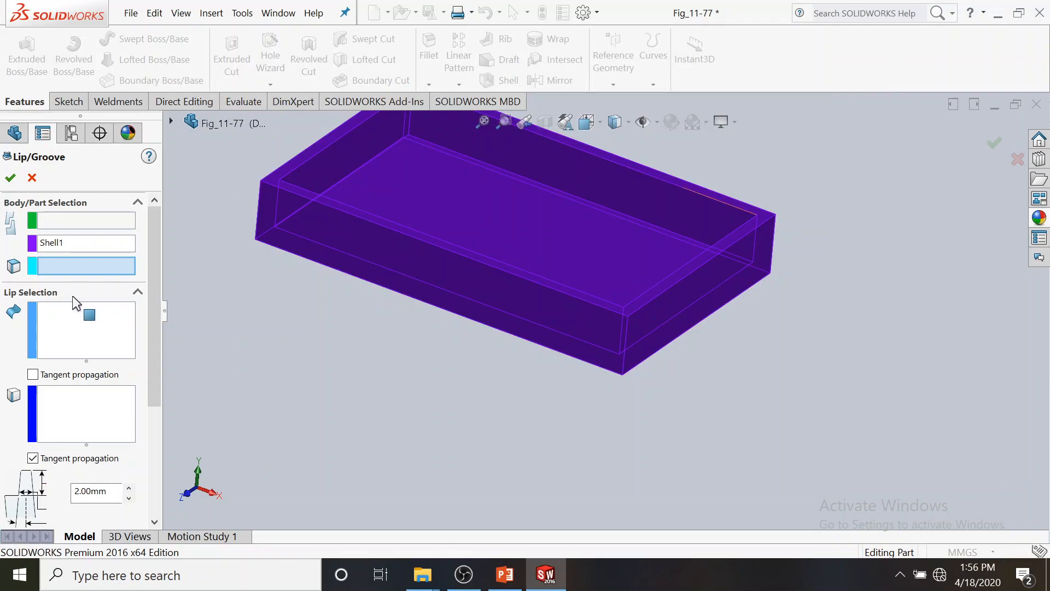
Step: Create the lip using the vertical front corner edge as direction, the top rim face and the long front outer edge
{"action": "left_click", "coordinate": [626, 329]}
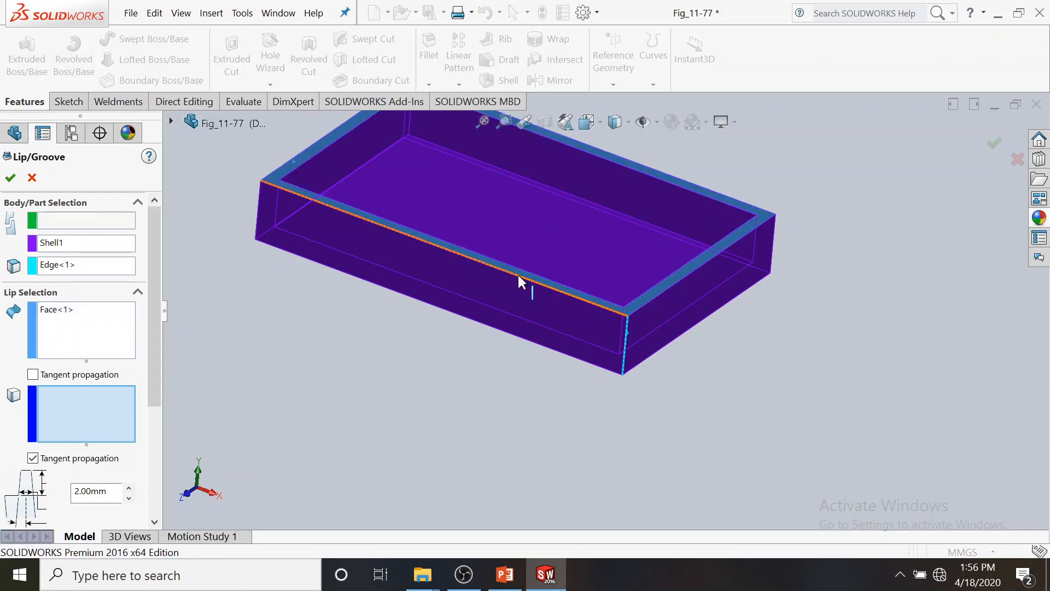
{"action": "left_click", "coordinate": [513, 280]}
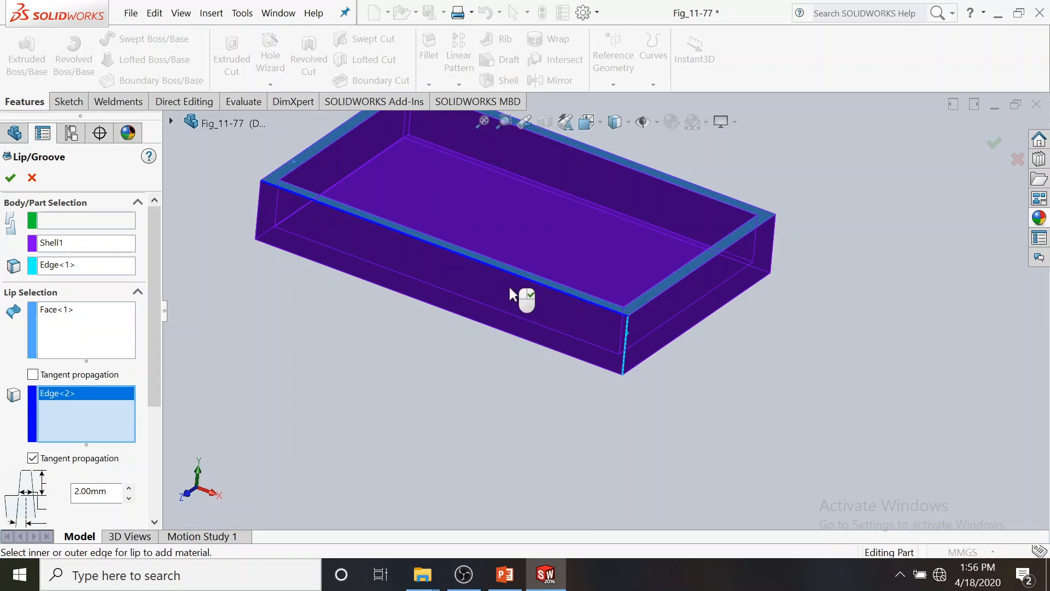
{"action": "left_click", "coordinate": [10, 178]}
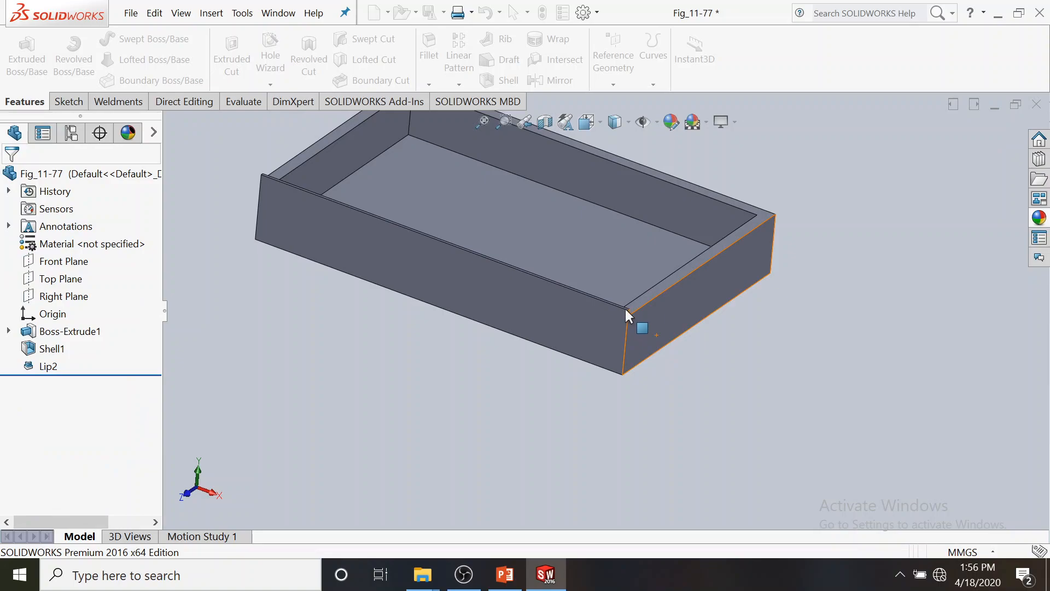
{"action": "scroll", "coordinate": [623, 304], "scroll_direction": "down", "scroll_amount": 2}
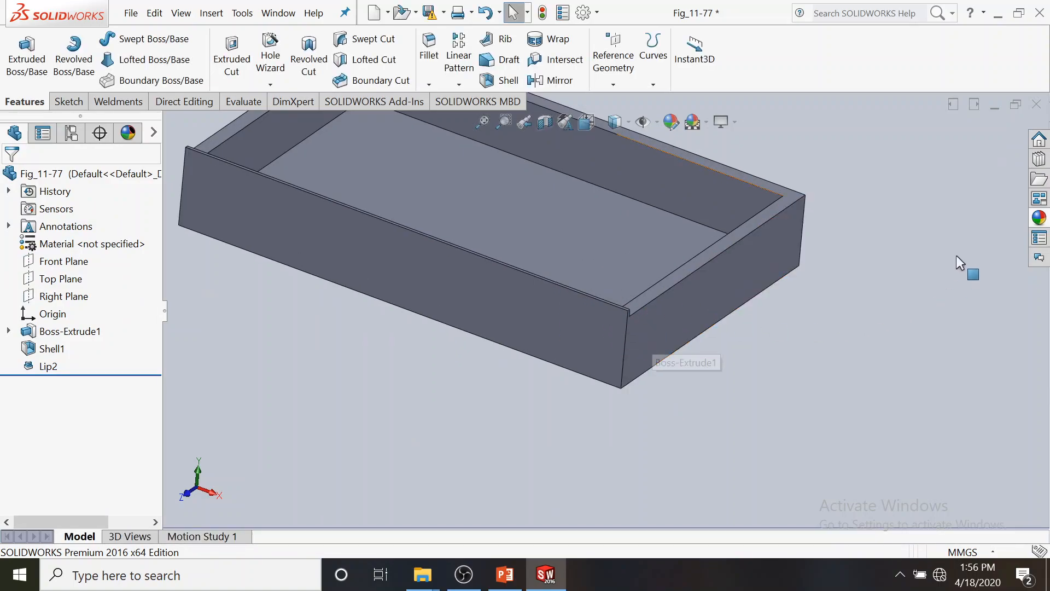
Step: Switch to the PowerPoint presentation and advance to slide 31 on the Groove Selection rollout
{"action": "left_click", "coordinate": [505, 574]}
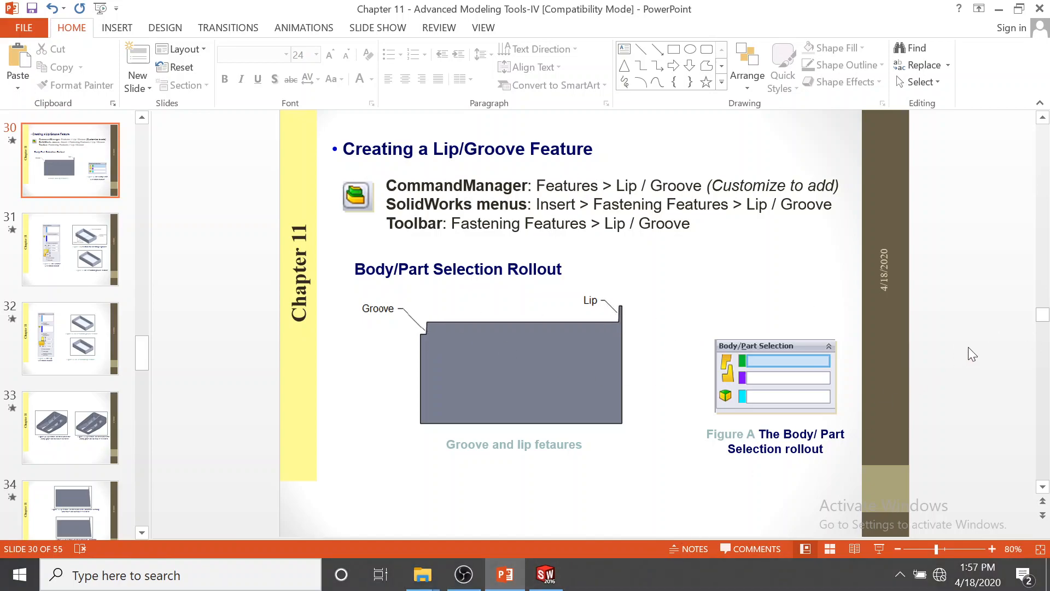
{"action": "scroll", "coordinate": [968, 347], "scroll_direction": "down", "scroll_amount": 1}
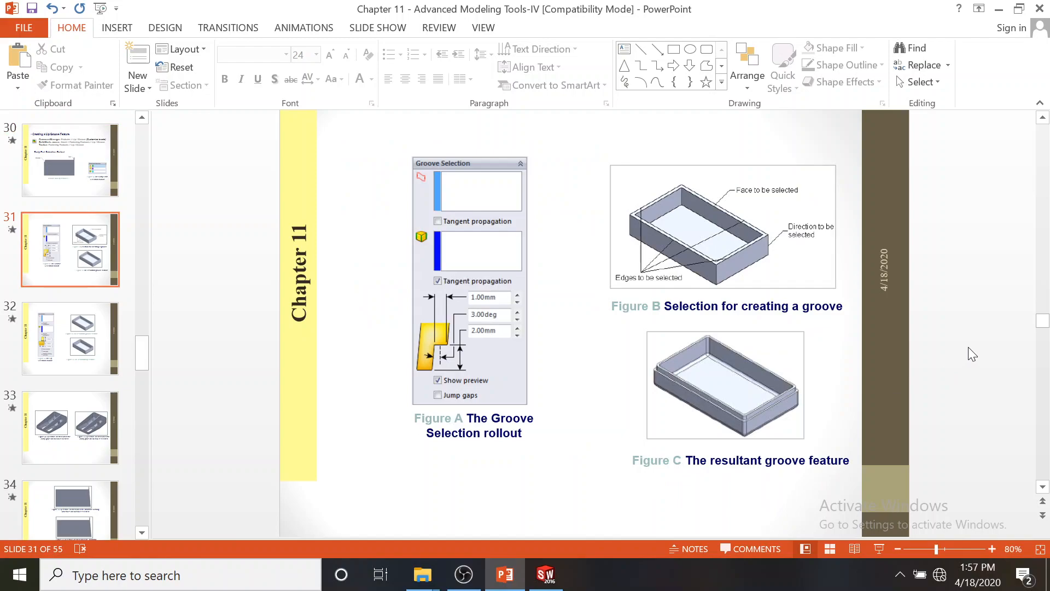